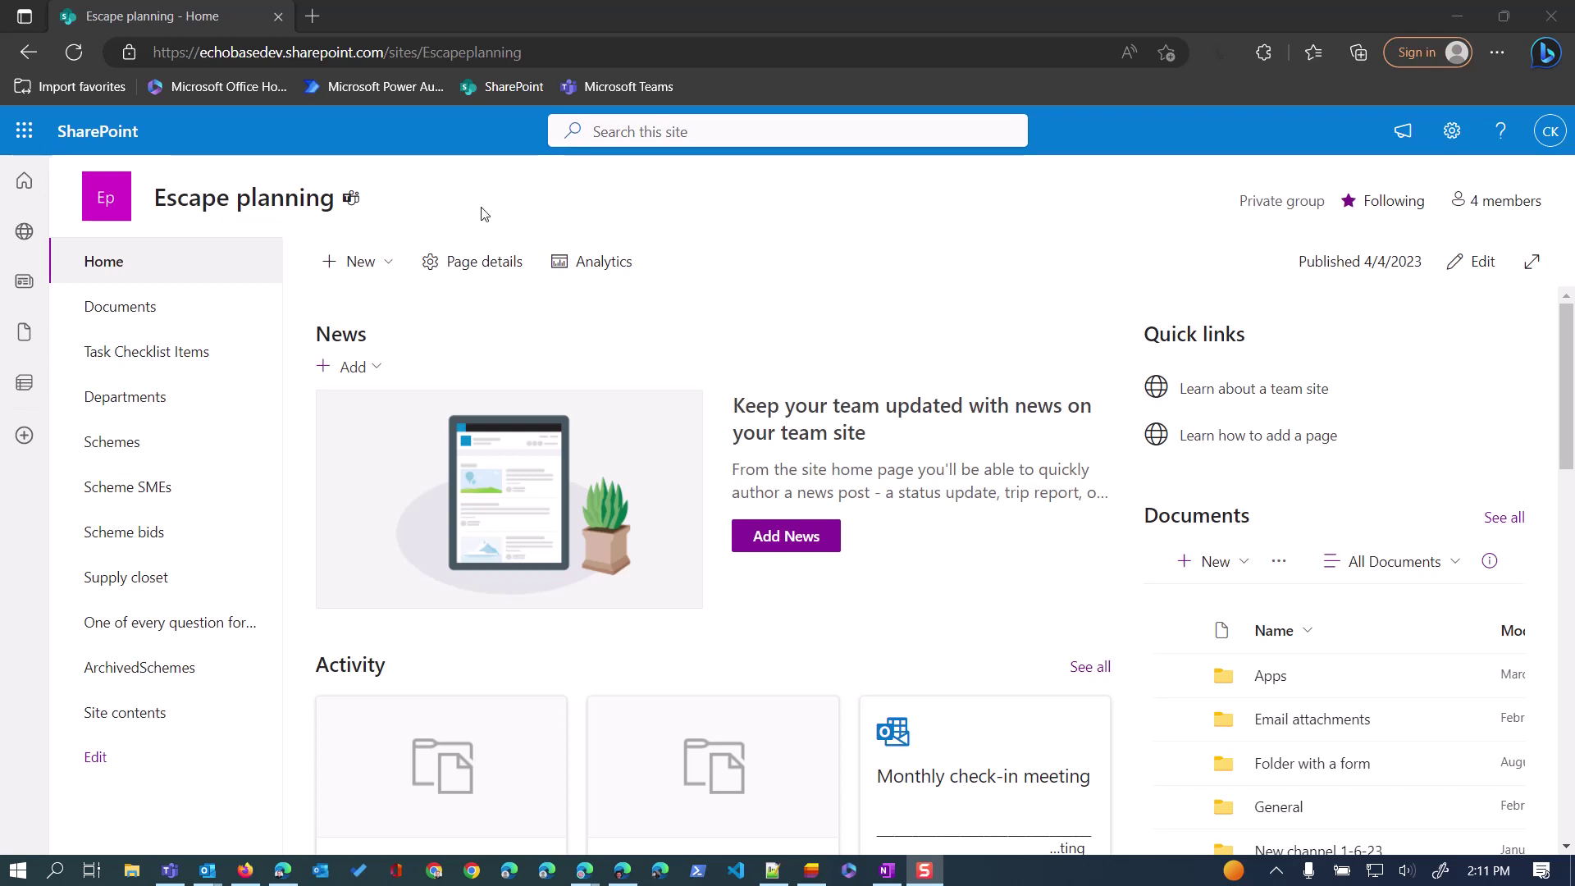
Create a new blank list named 'EscapeTasks'
left_click(370, 271)
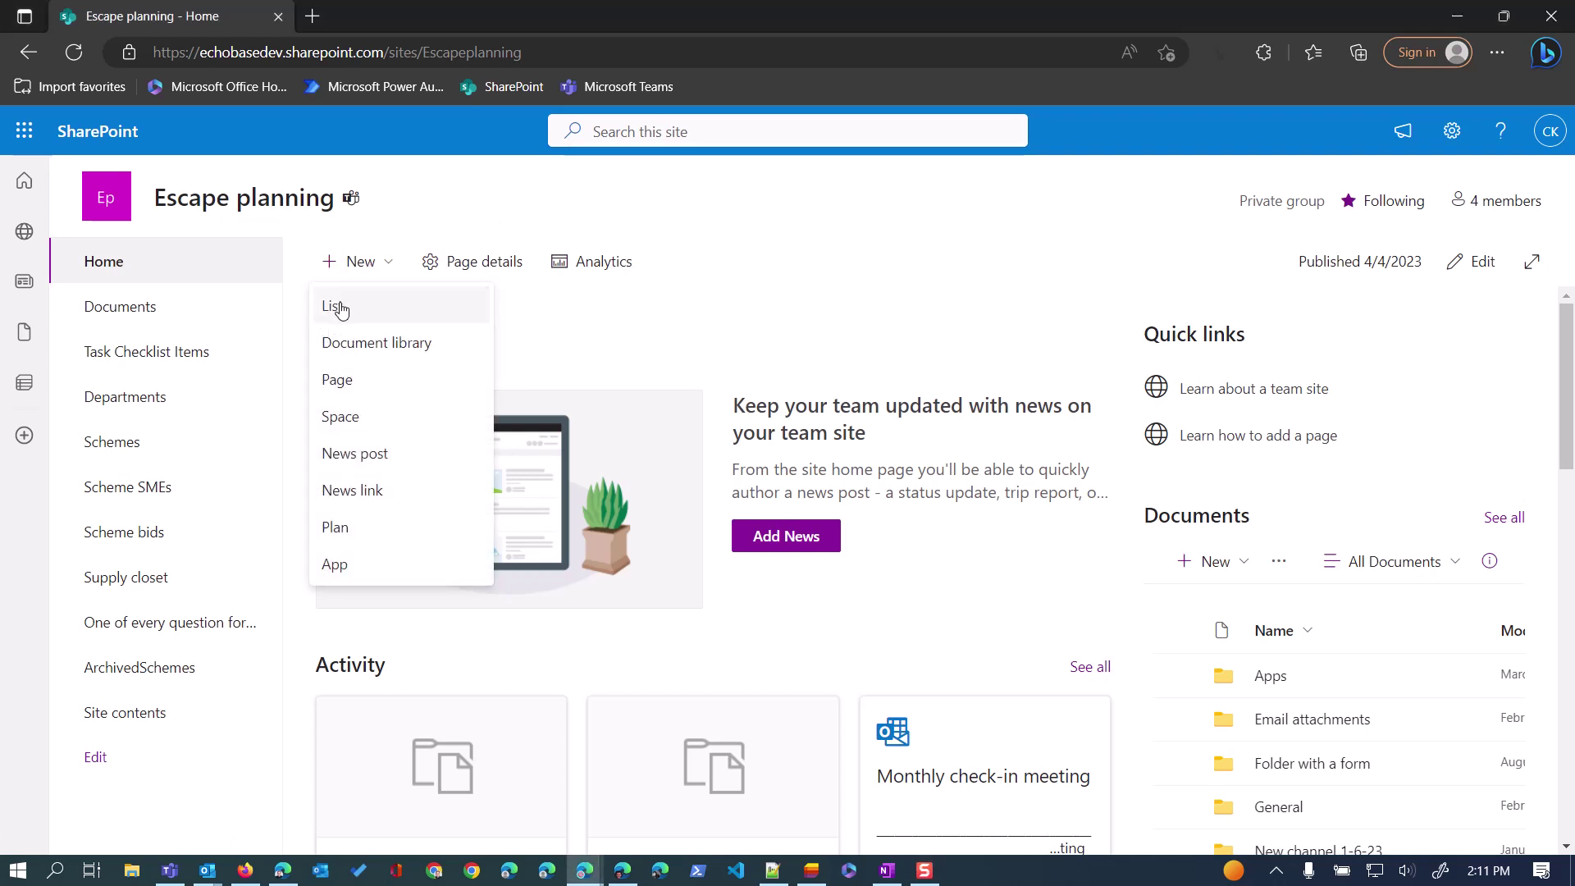
left_click(341, 308)
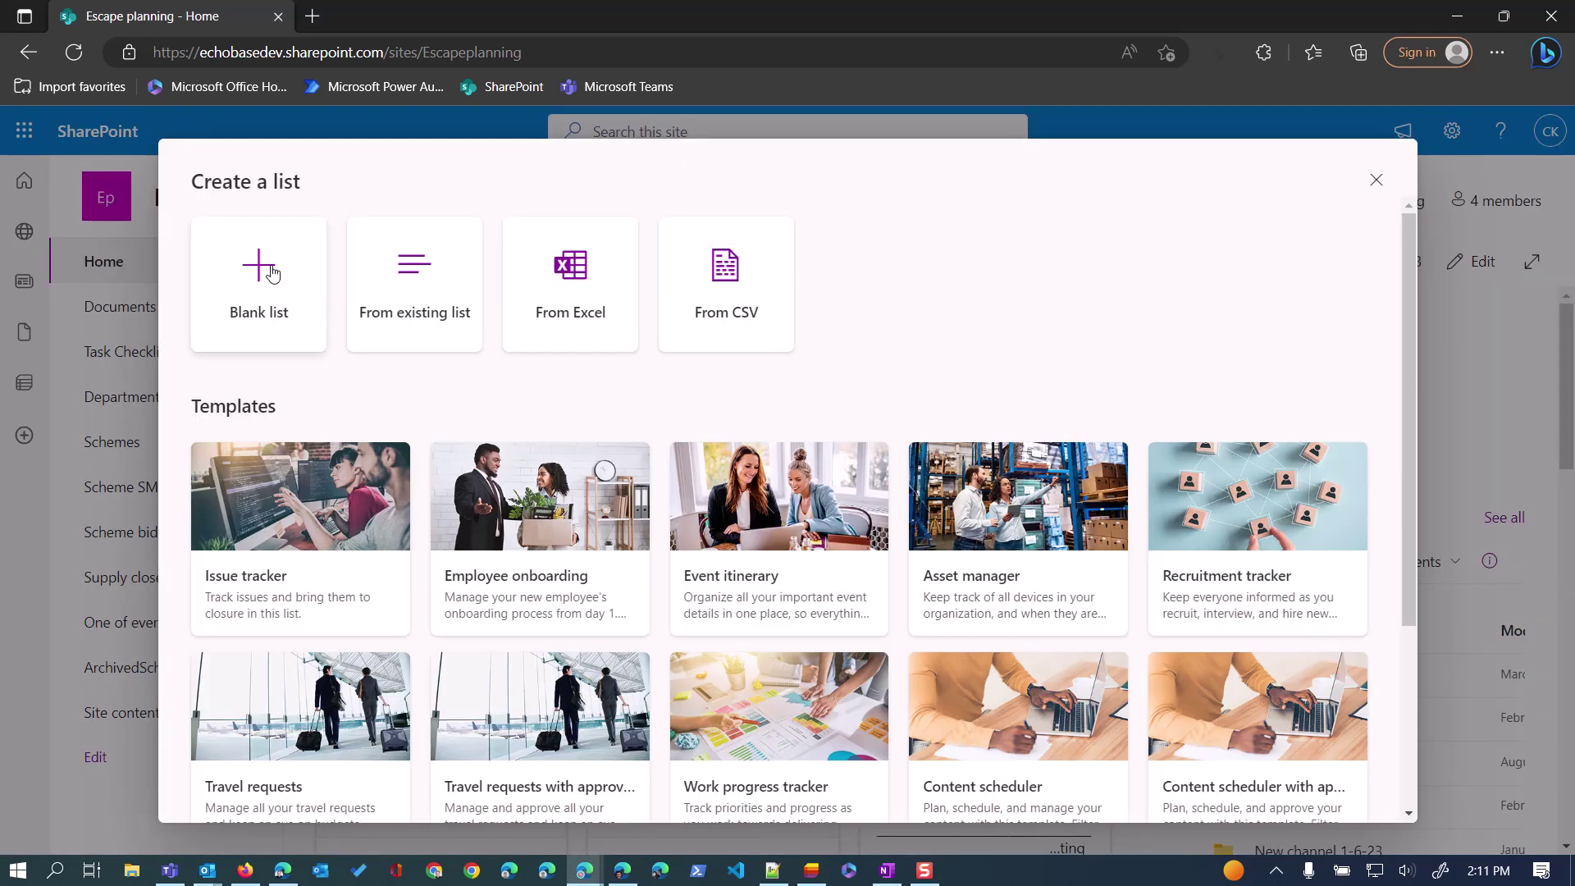
left_click(260, 267)
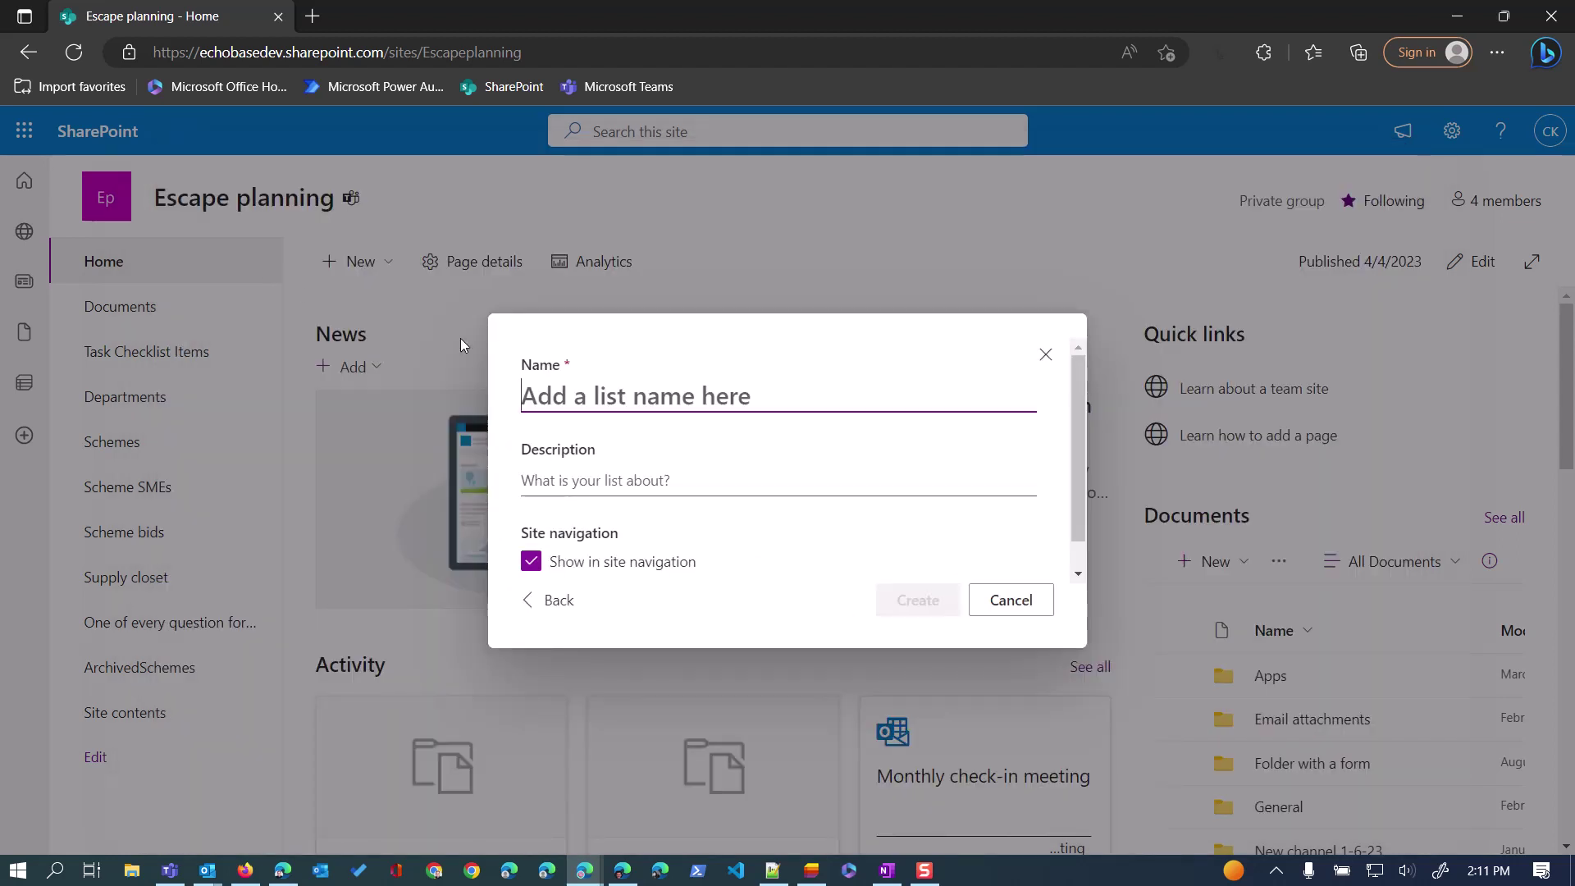
type("Escape")
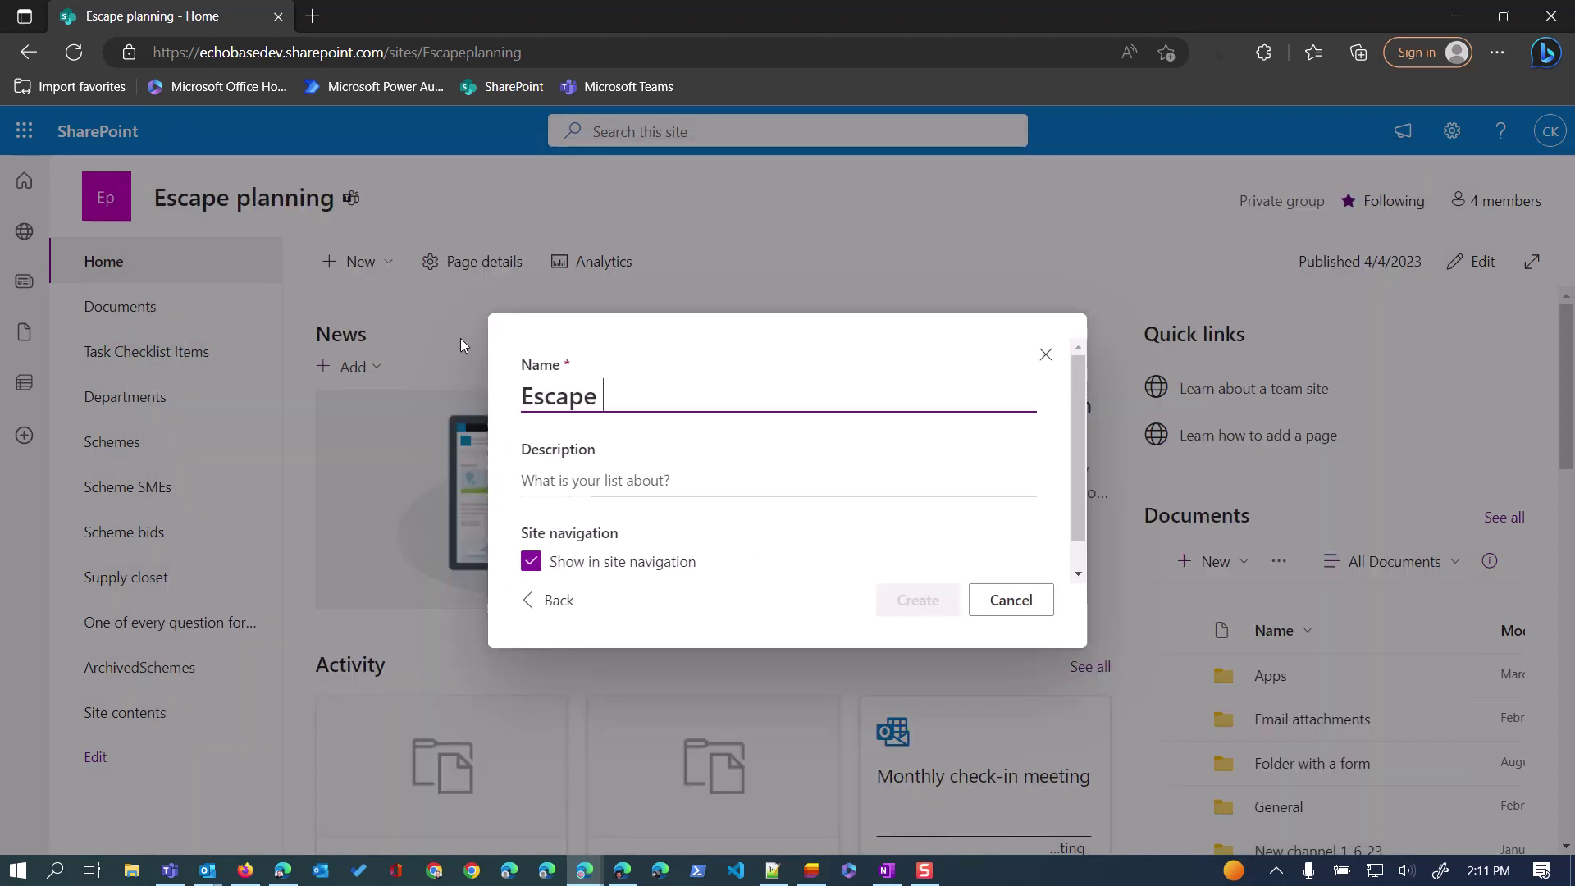
key("BackSpace")
type("TaS")
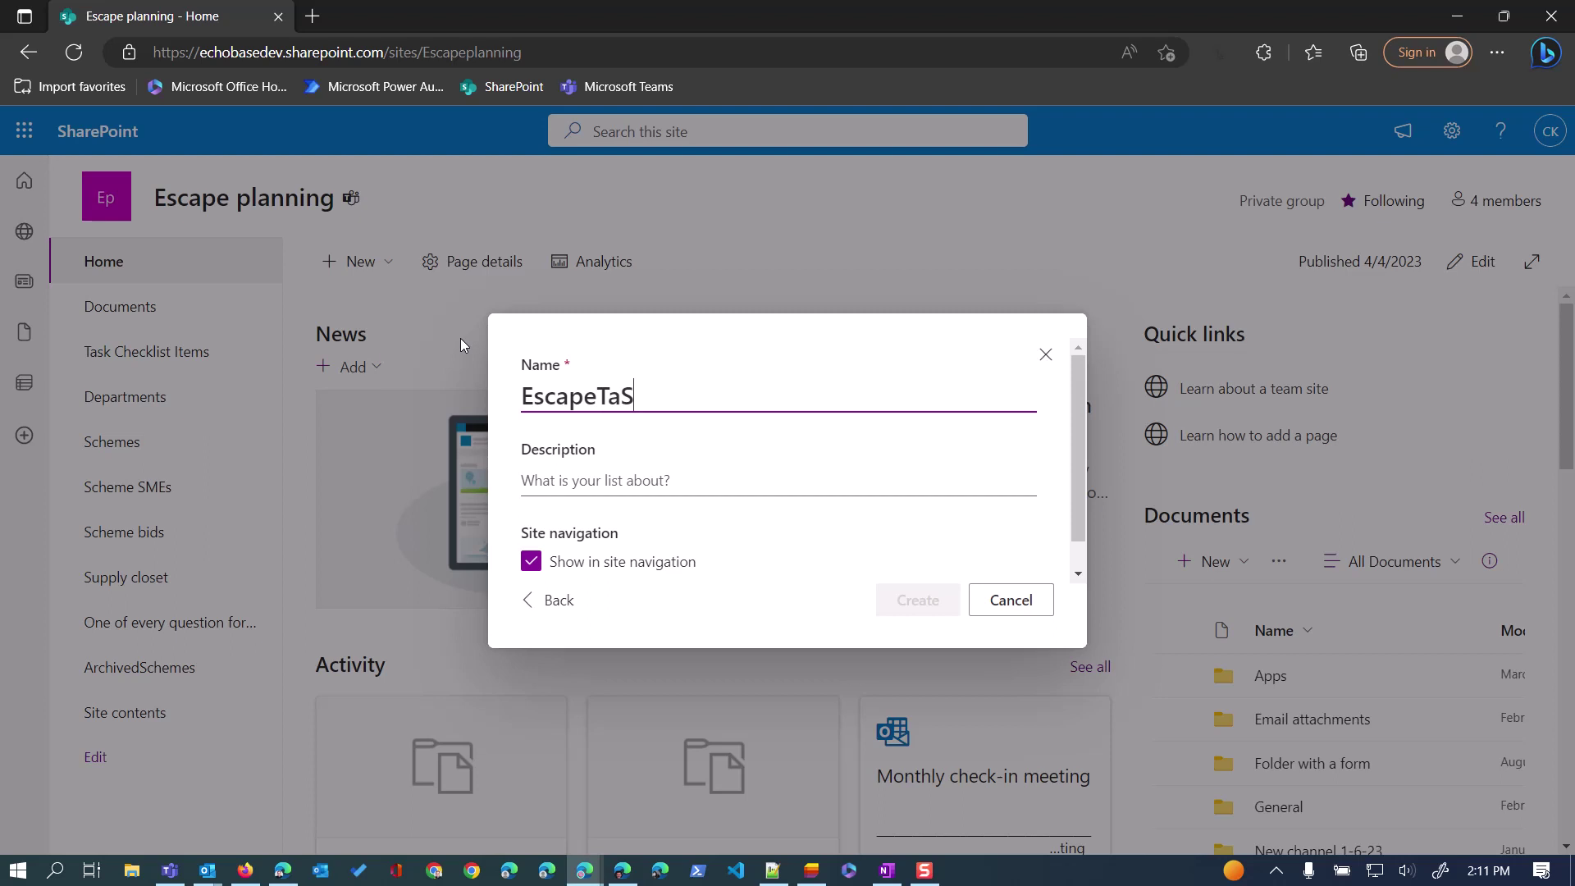
key("BackSpace")
type("sks")
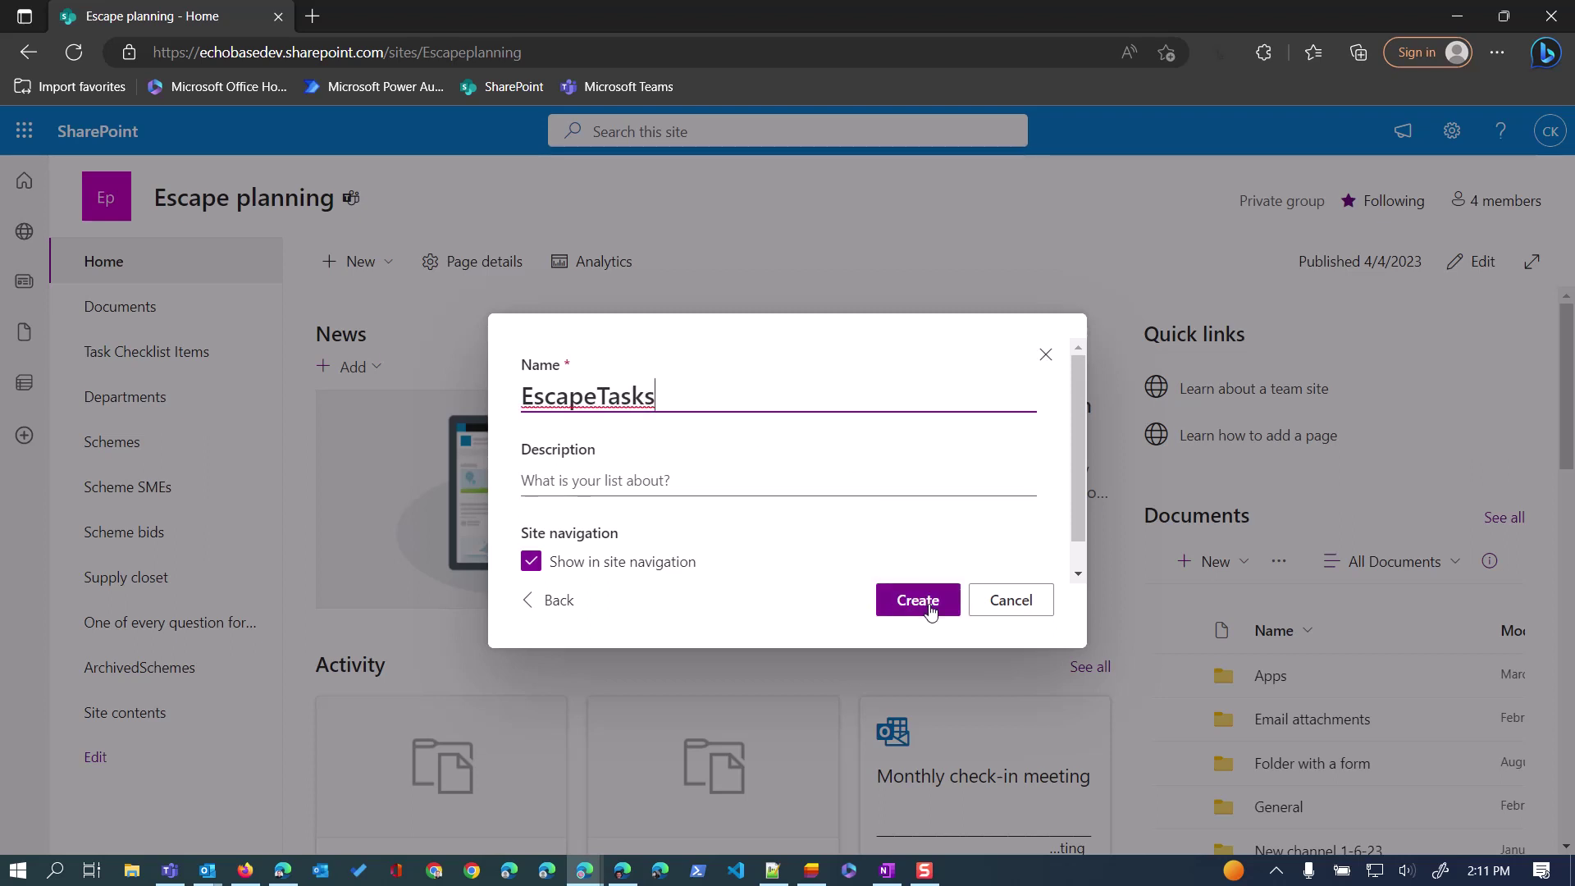
left_click(930, 611)
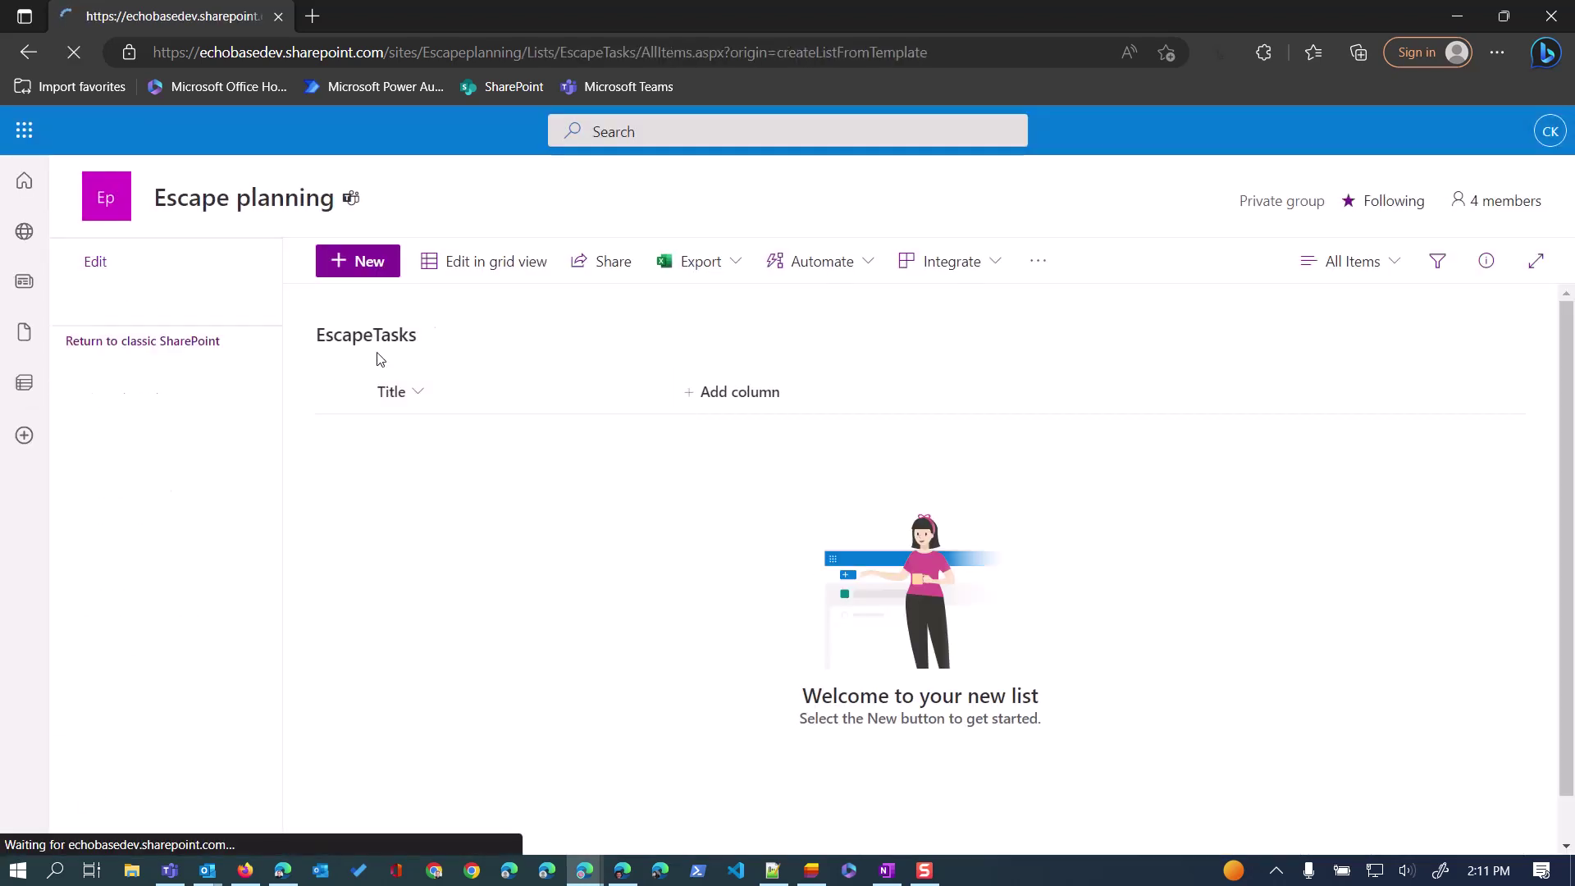
Rename the list to 'Escape tasks' using the spelling suggestion and save
left_click(374, 336)
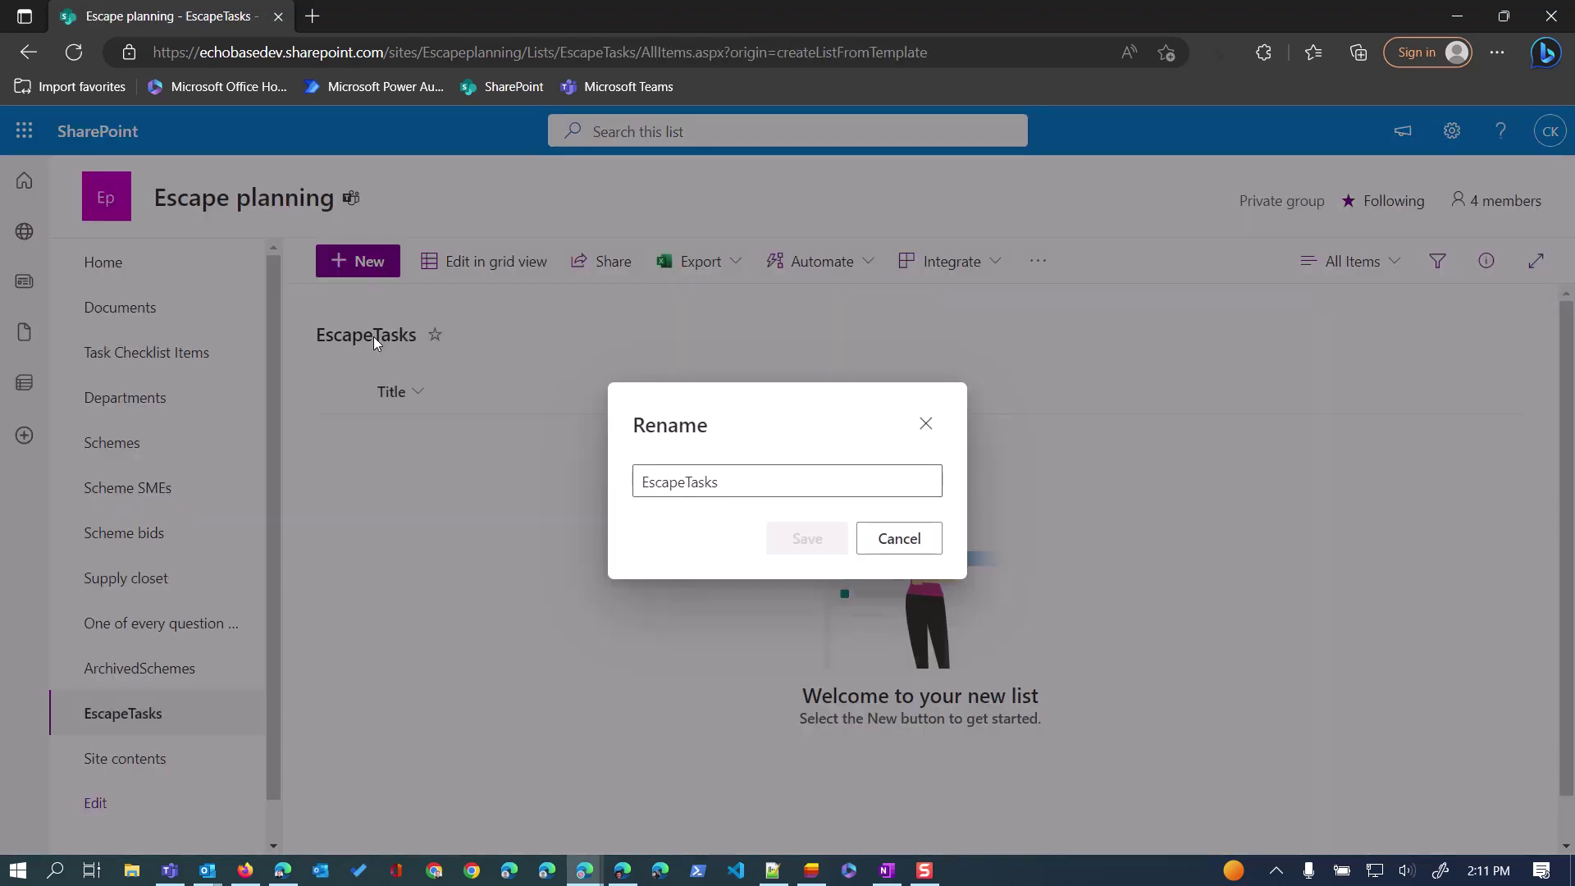
right_click(673, 493)
left_click(692, 559)
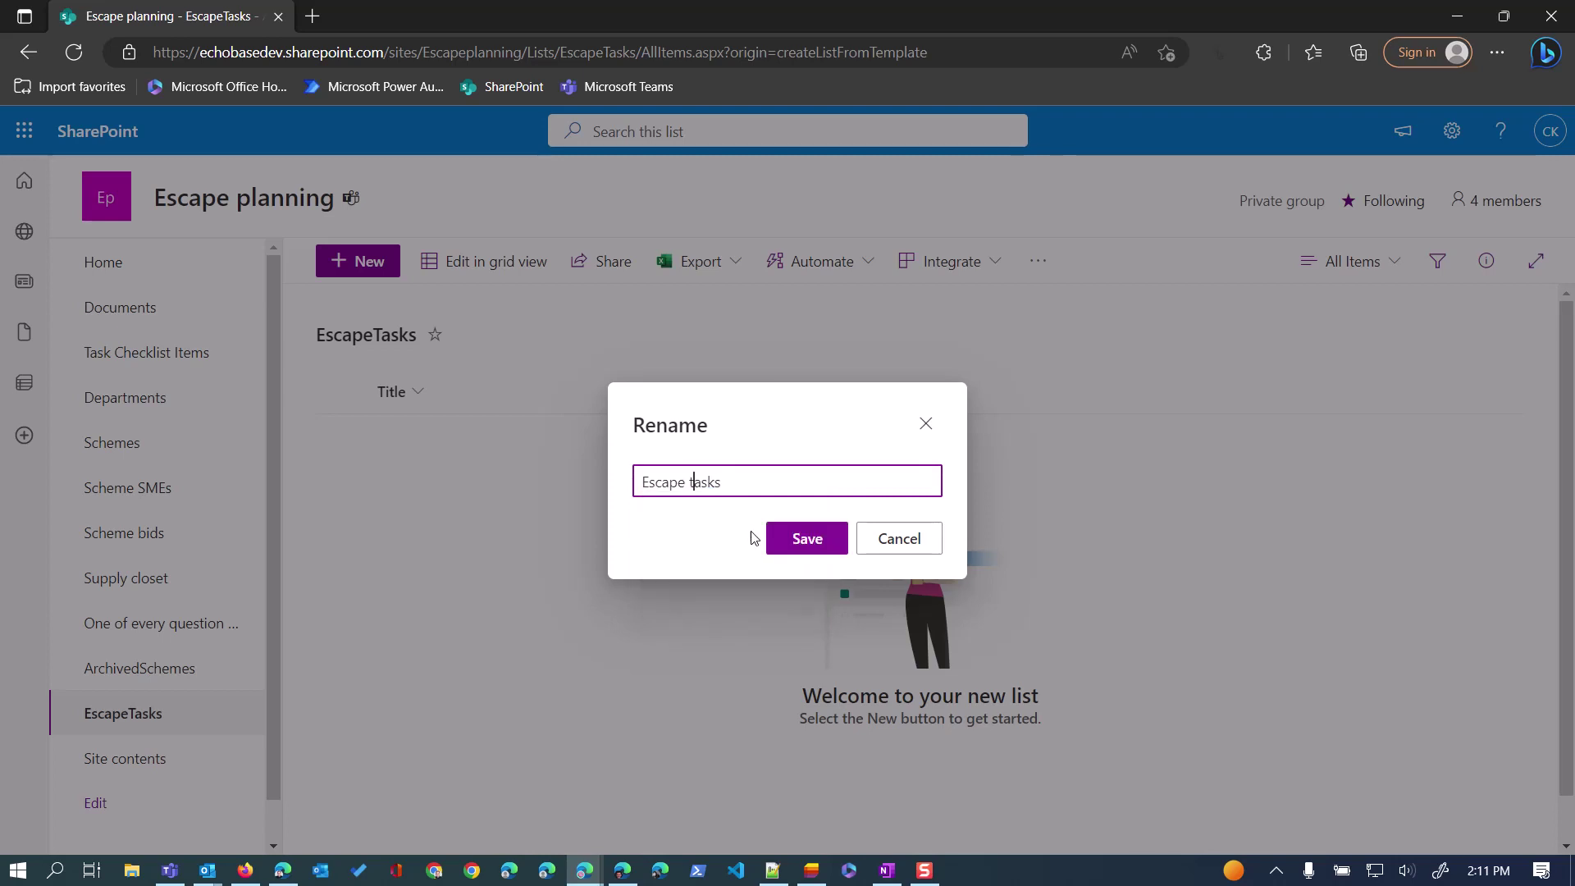
left_click(804, 541)
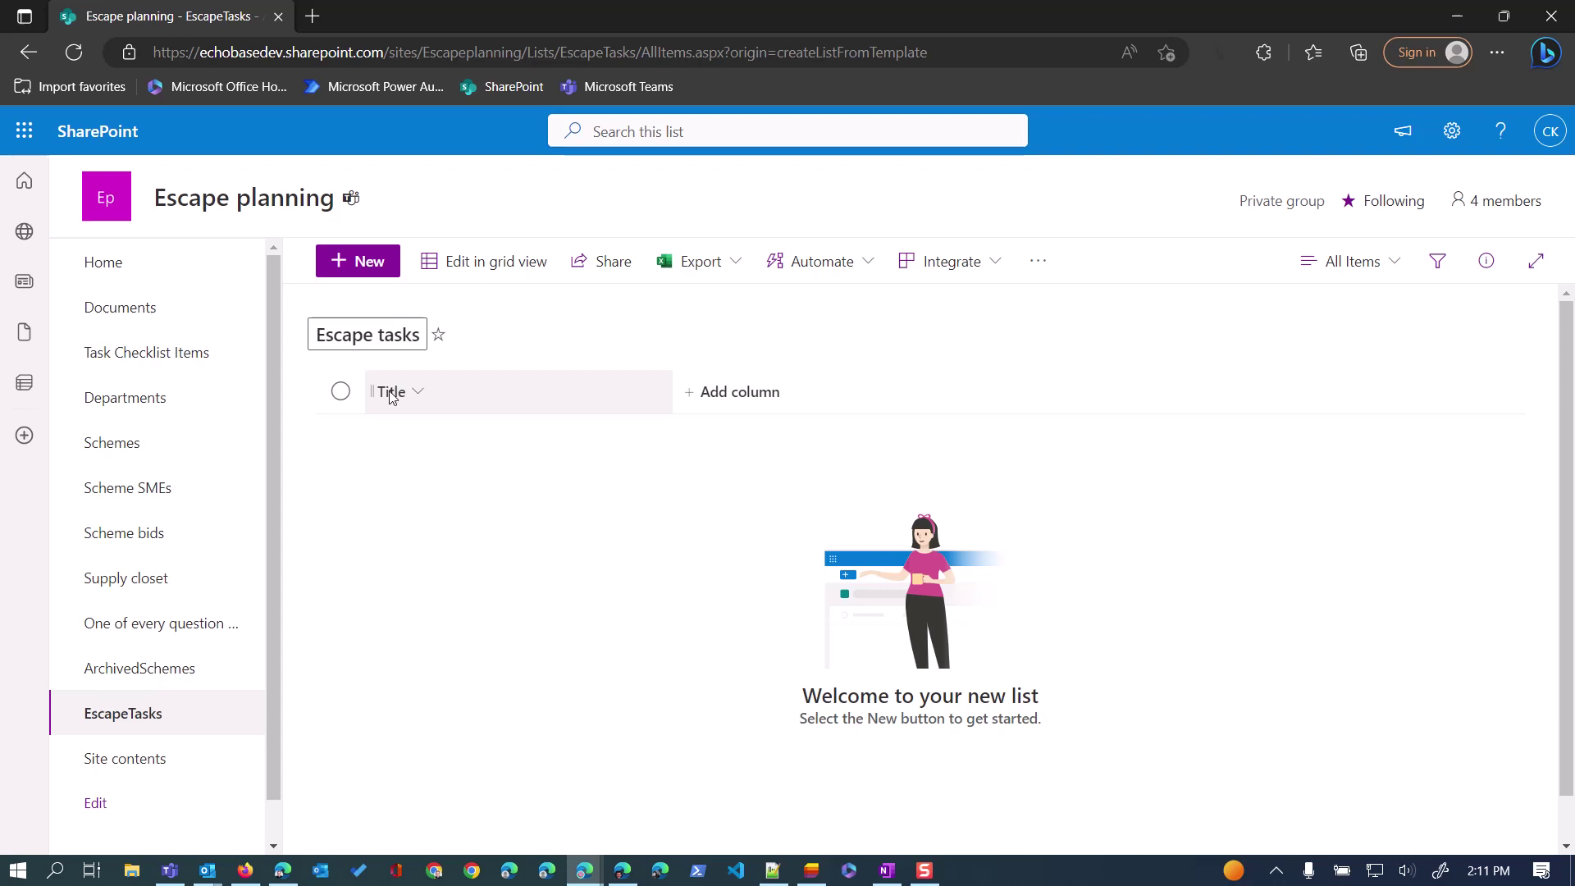
Add a multiple-lines-of-text column called 'Task details' to the list
left_click(726, 393)
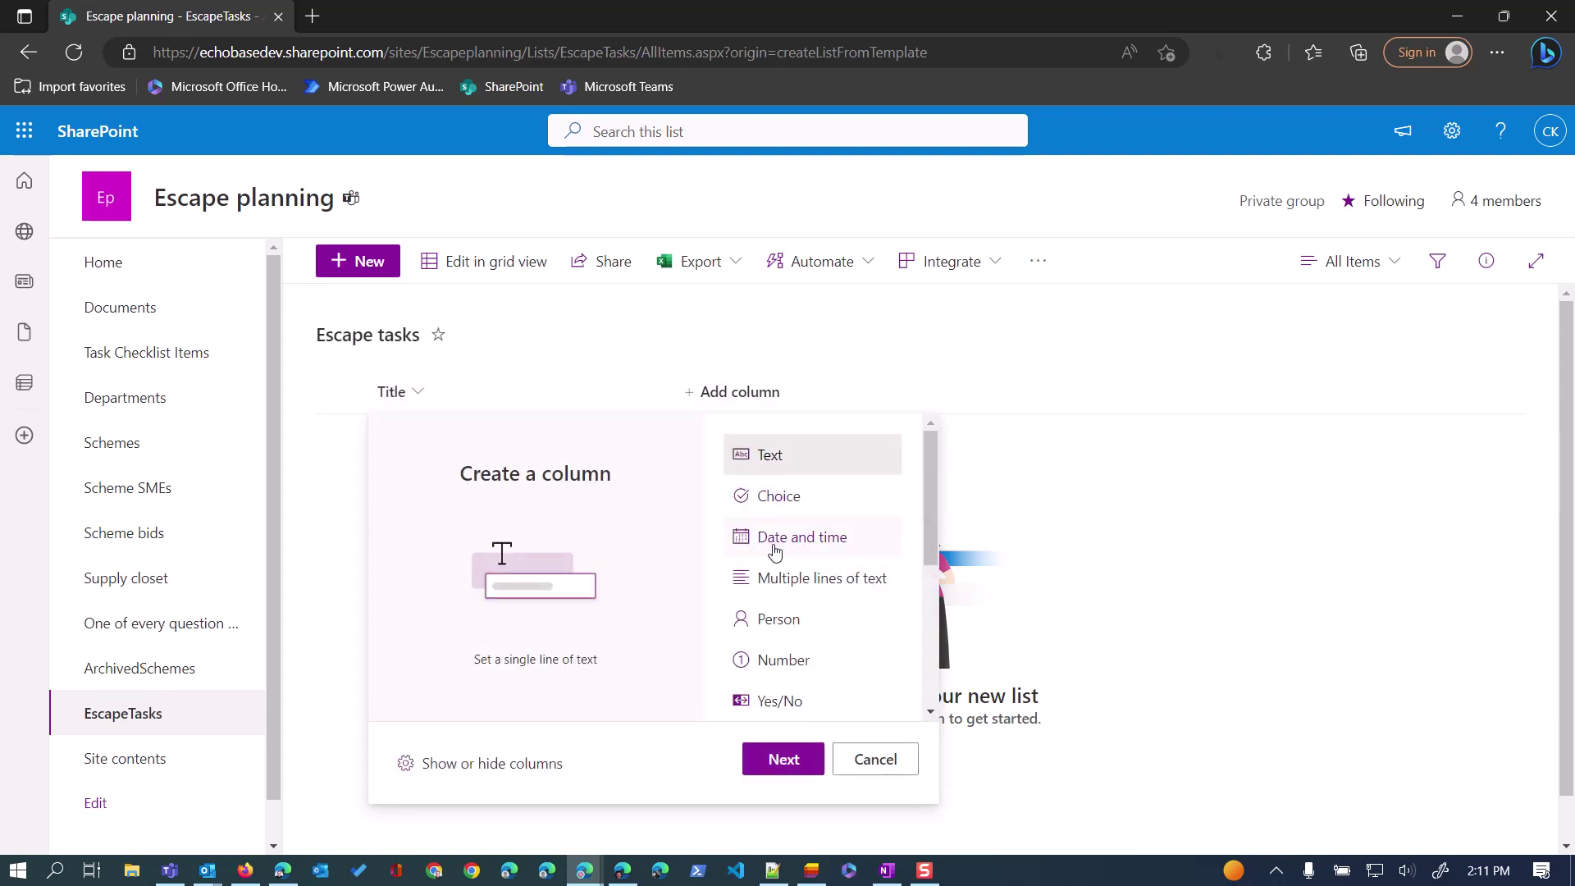
left_click(776, 576)
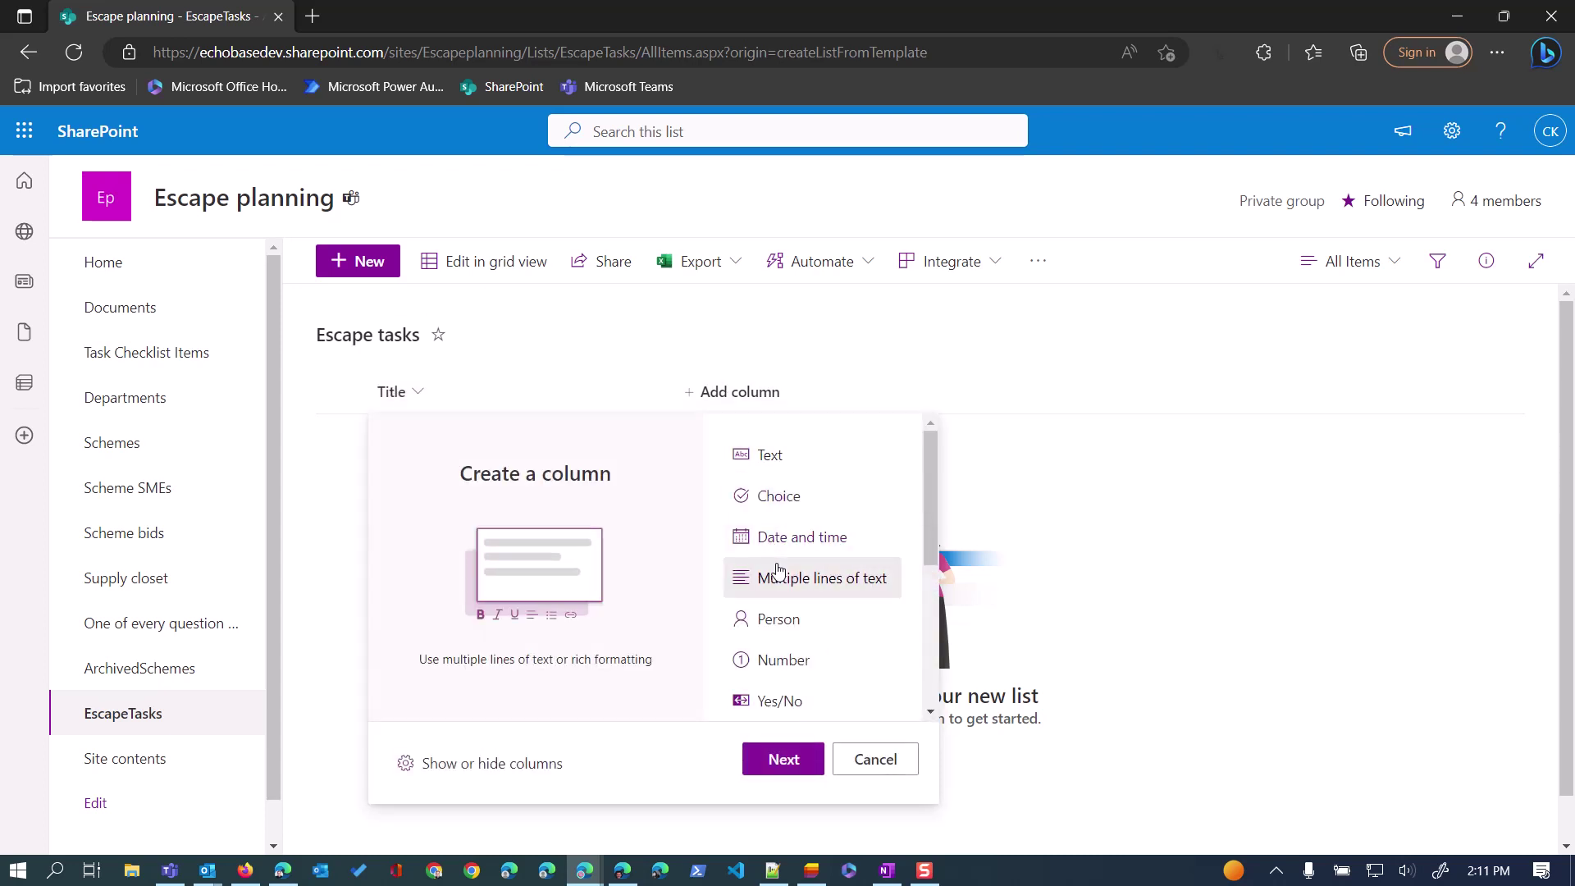
left_click(773, 759)
type("Task")
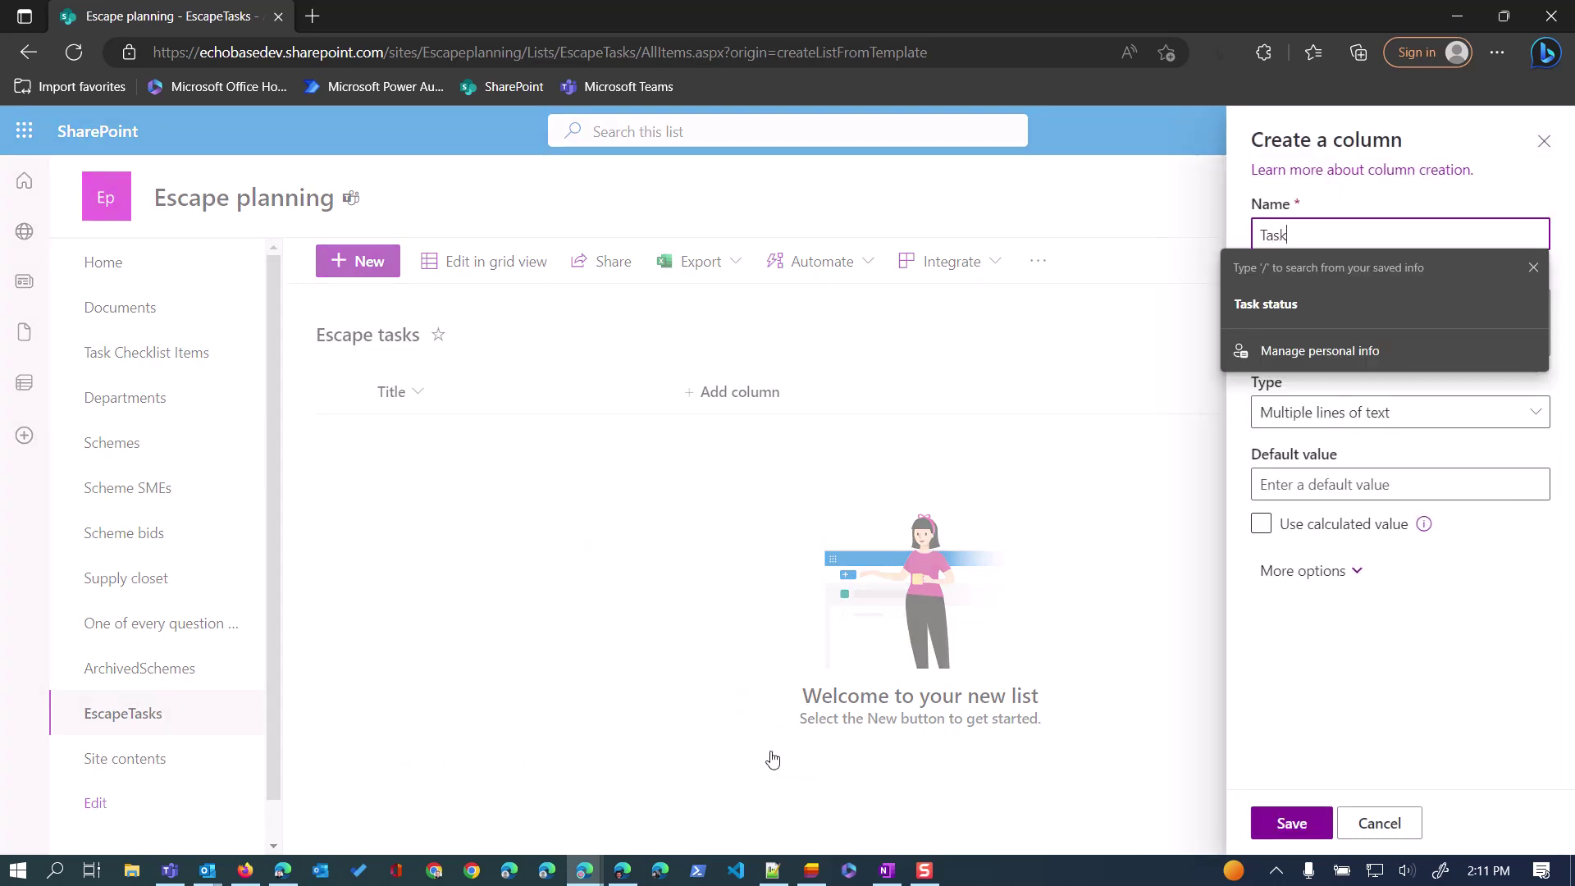
type(" detail")
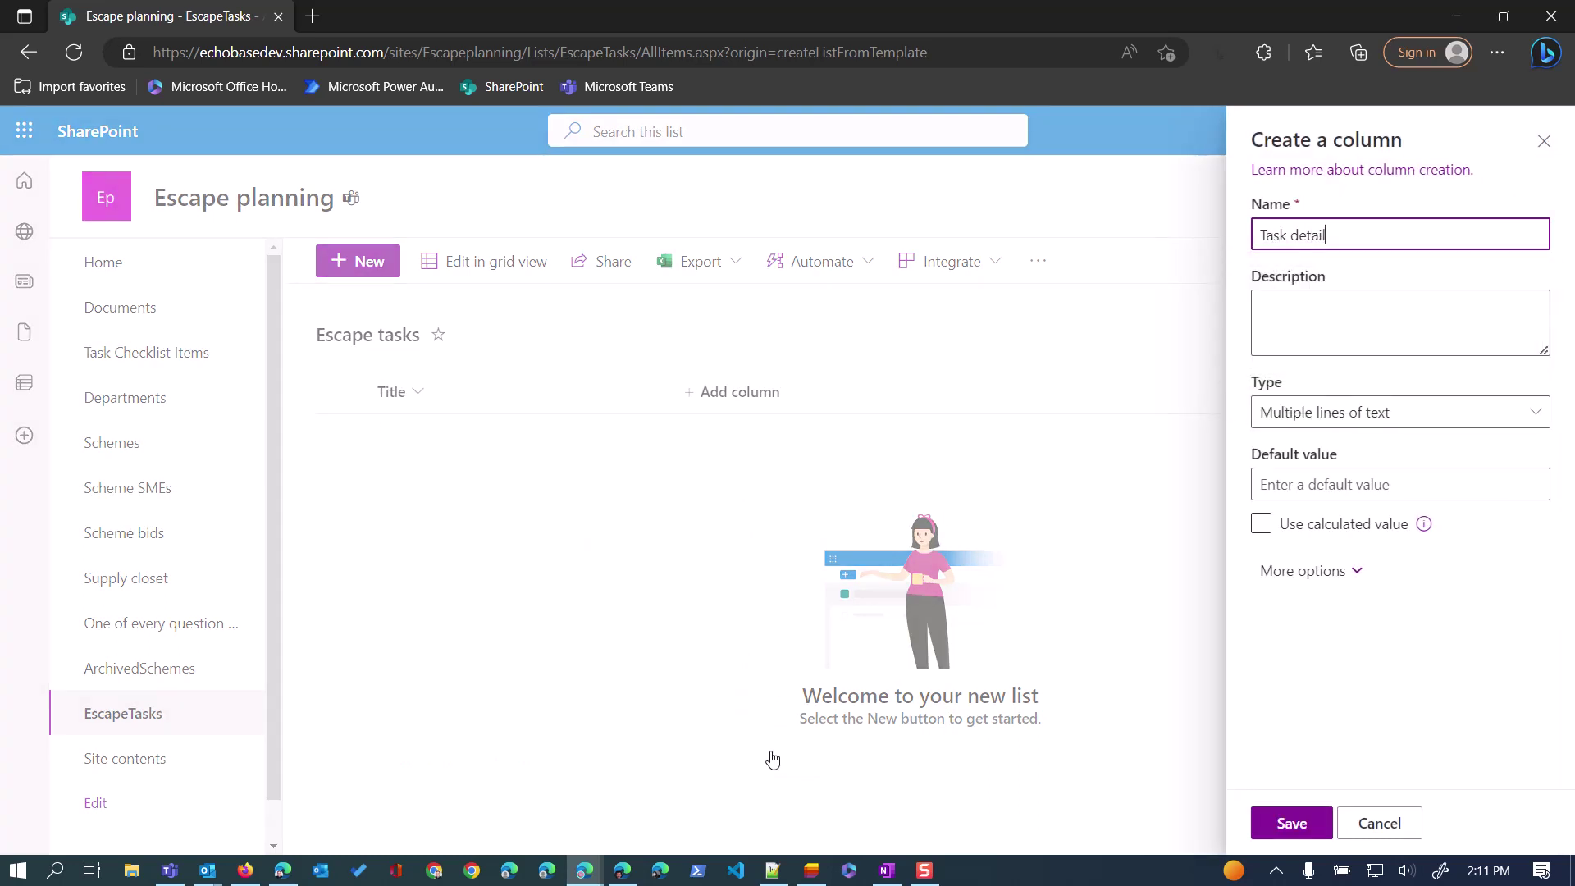
type("s")
left_click(1273, 830)
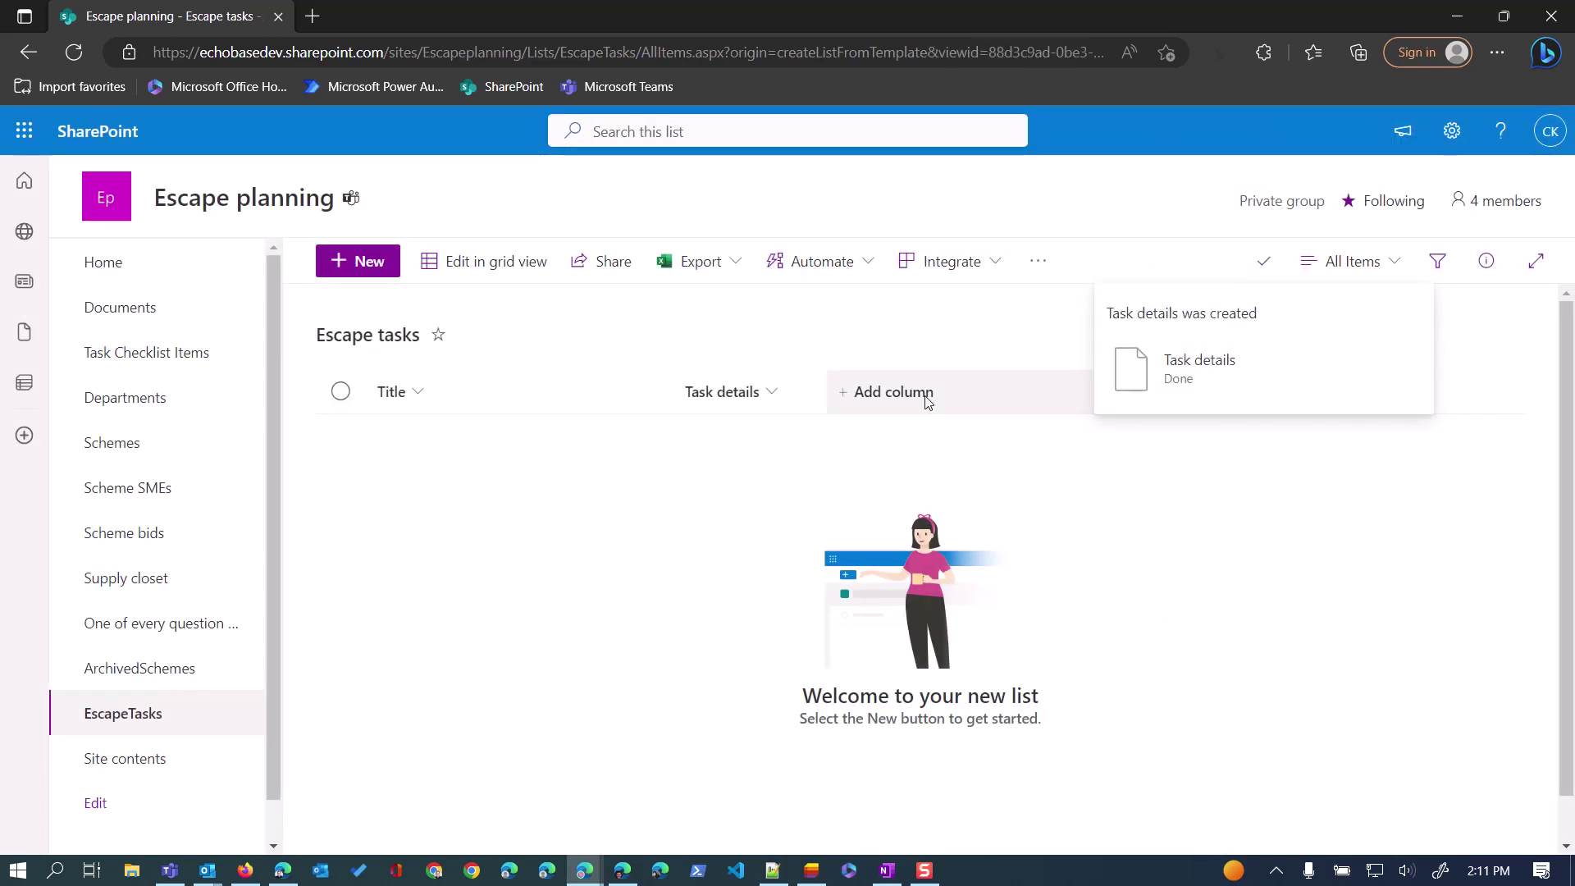
Add an 'Assigned to' Person column with Show profile photos set to Yes
left_click(916, 392)
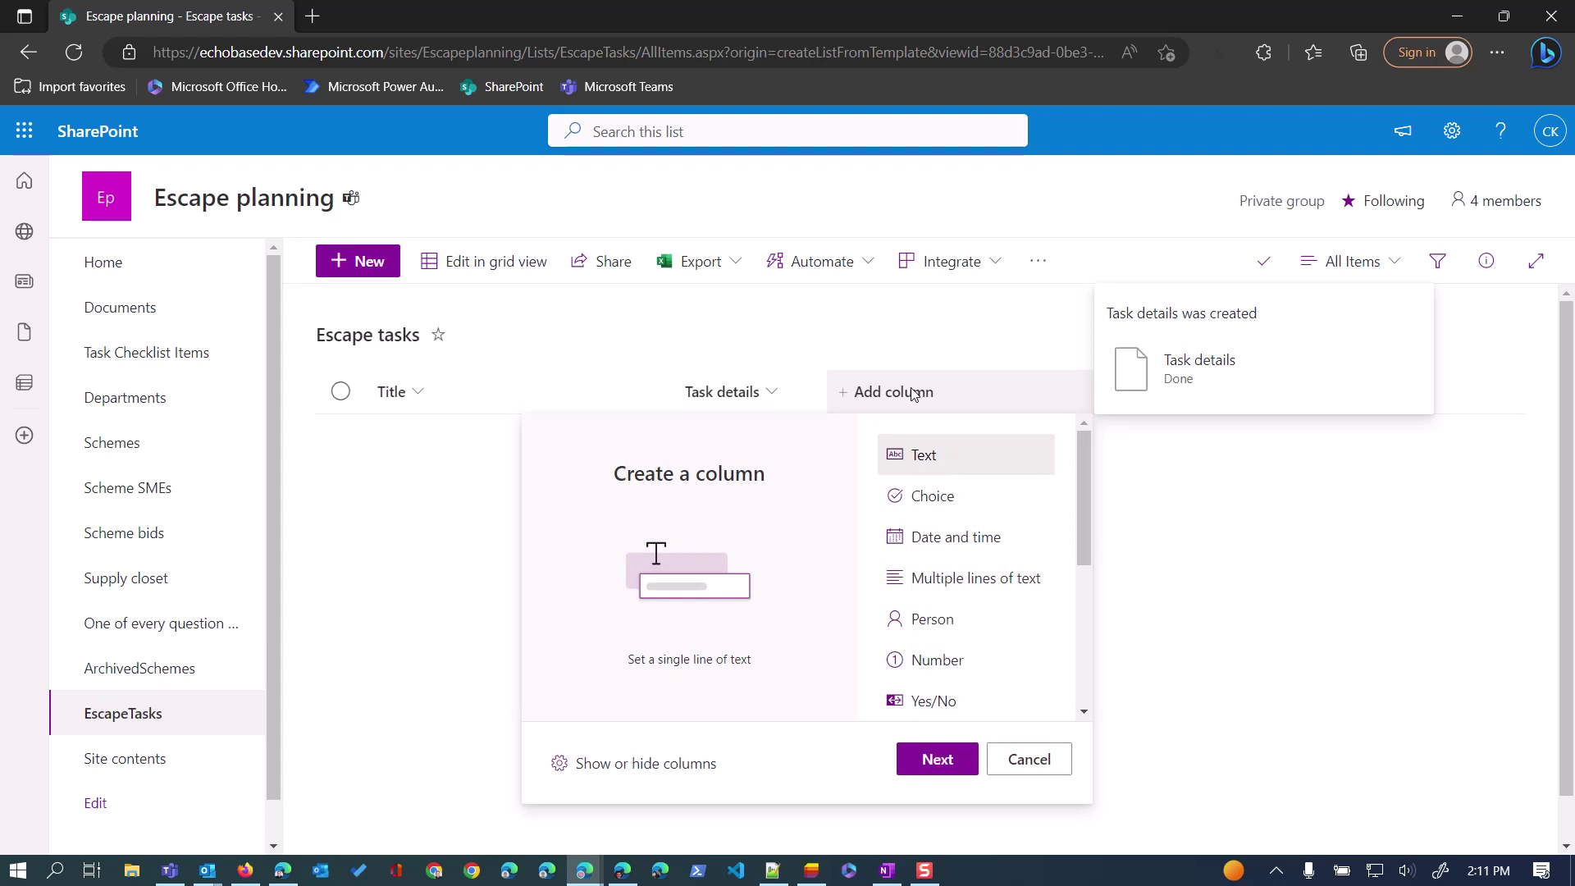
left_click(918, 621)
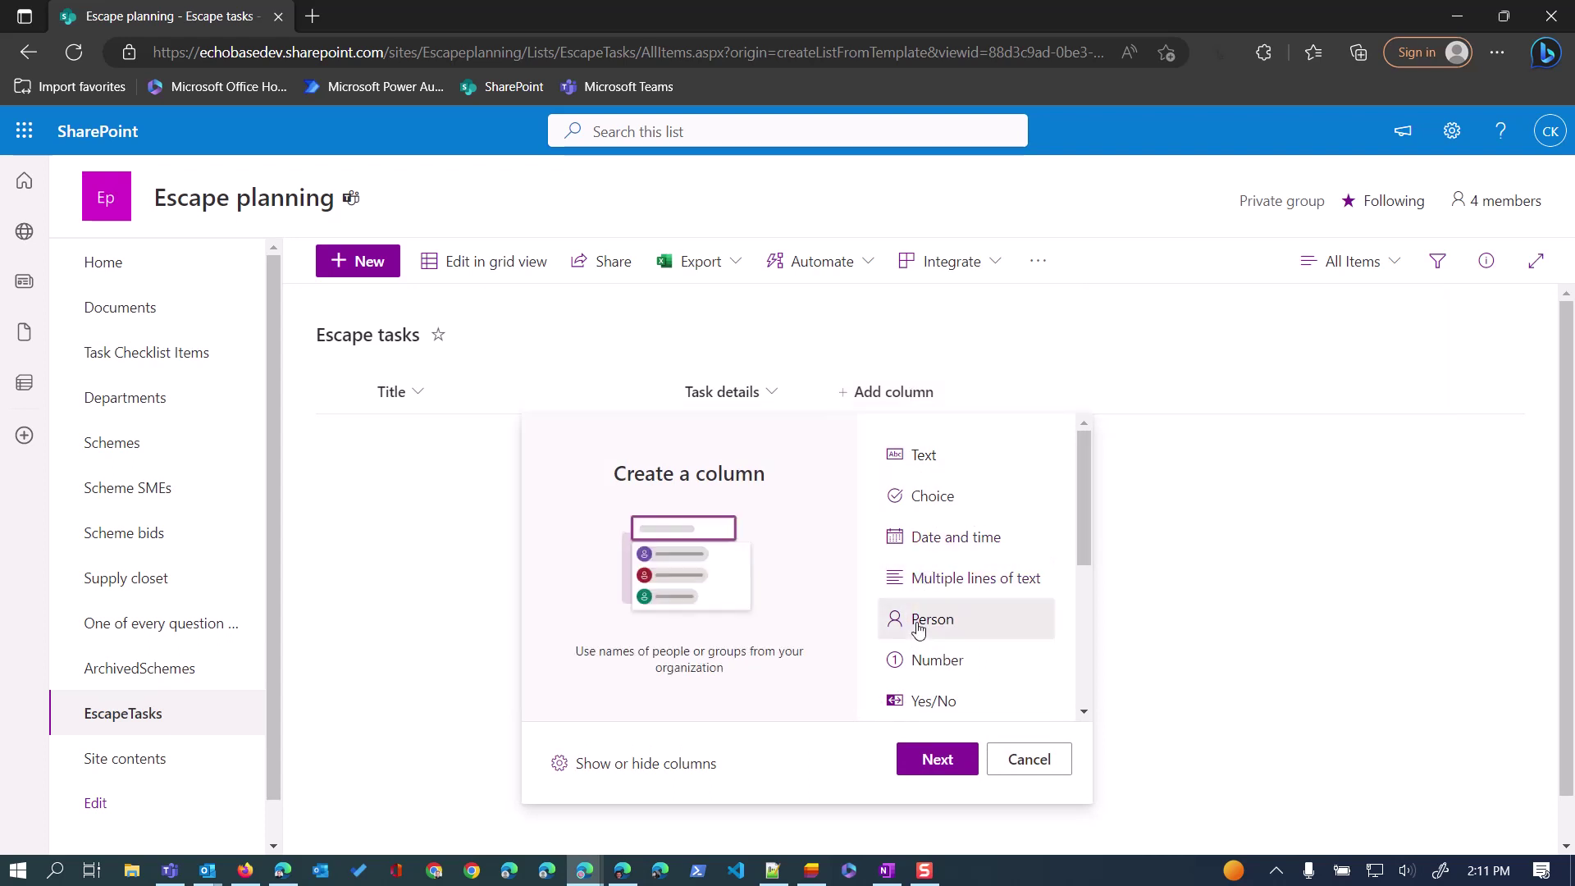
left_click(938, 763)
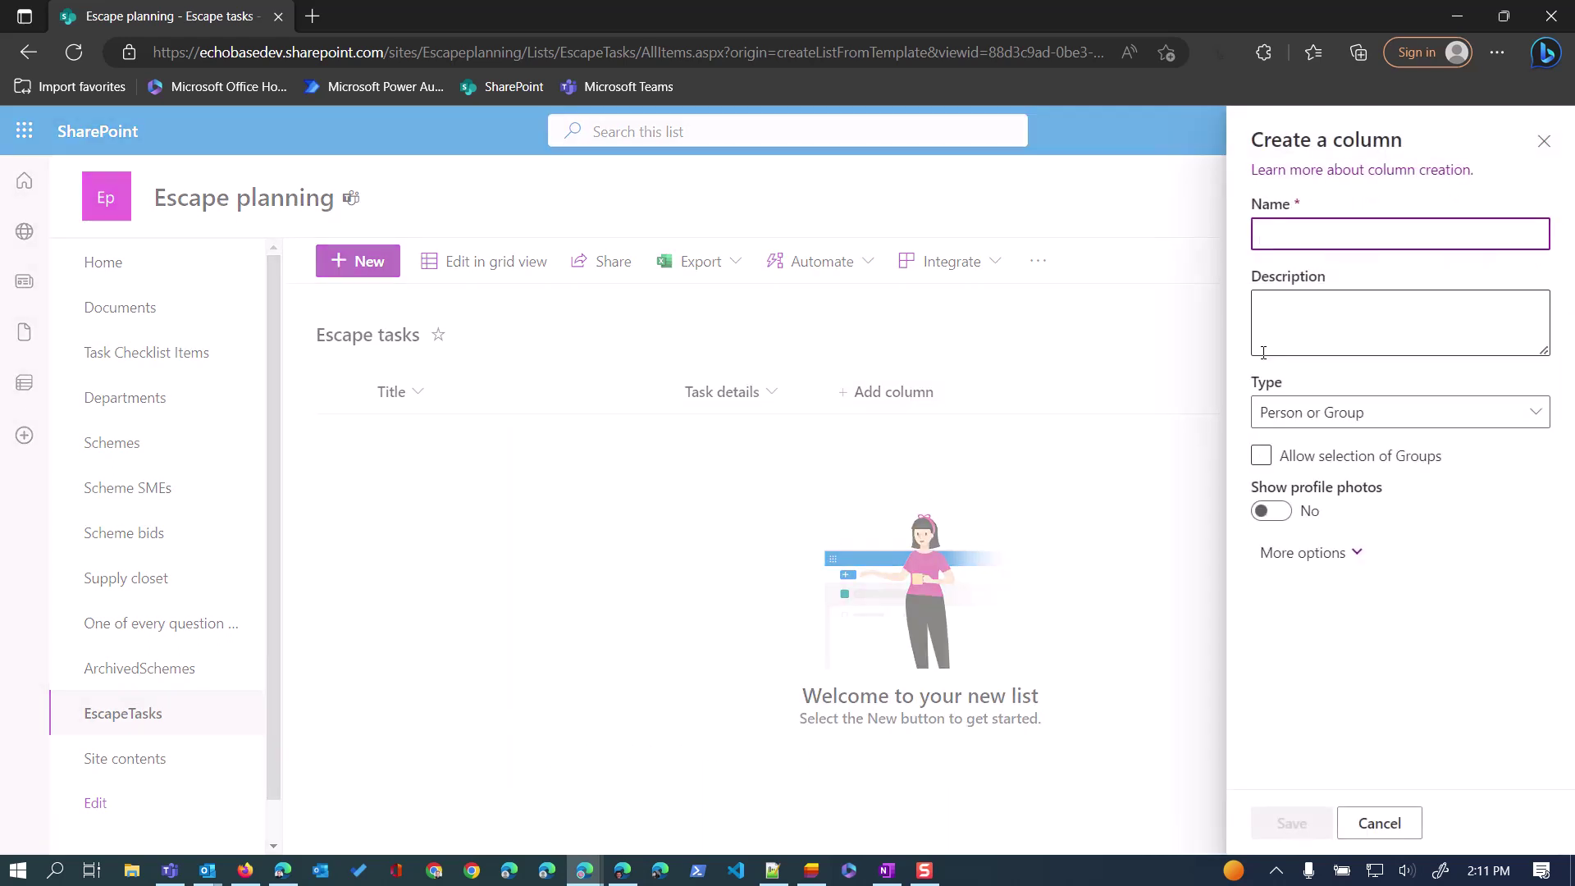
type("Assigne")
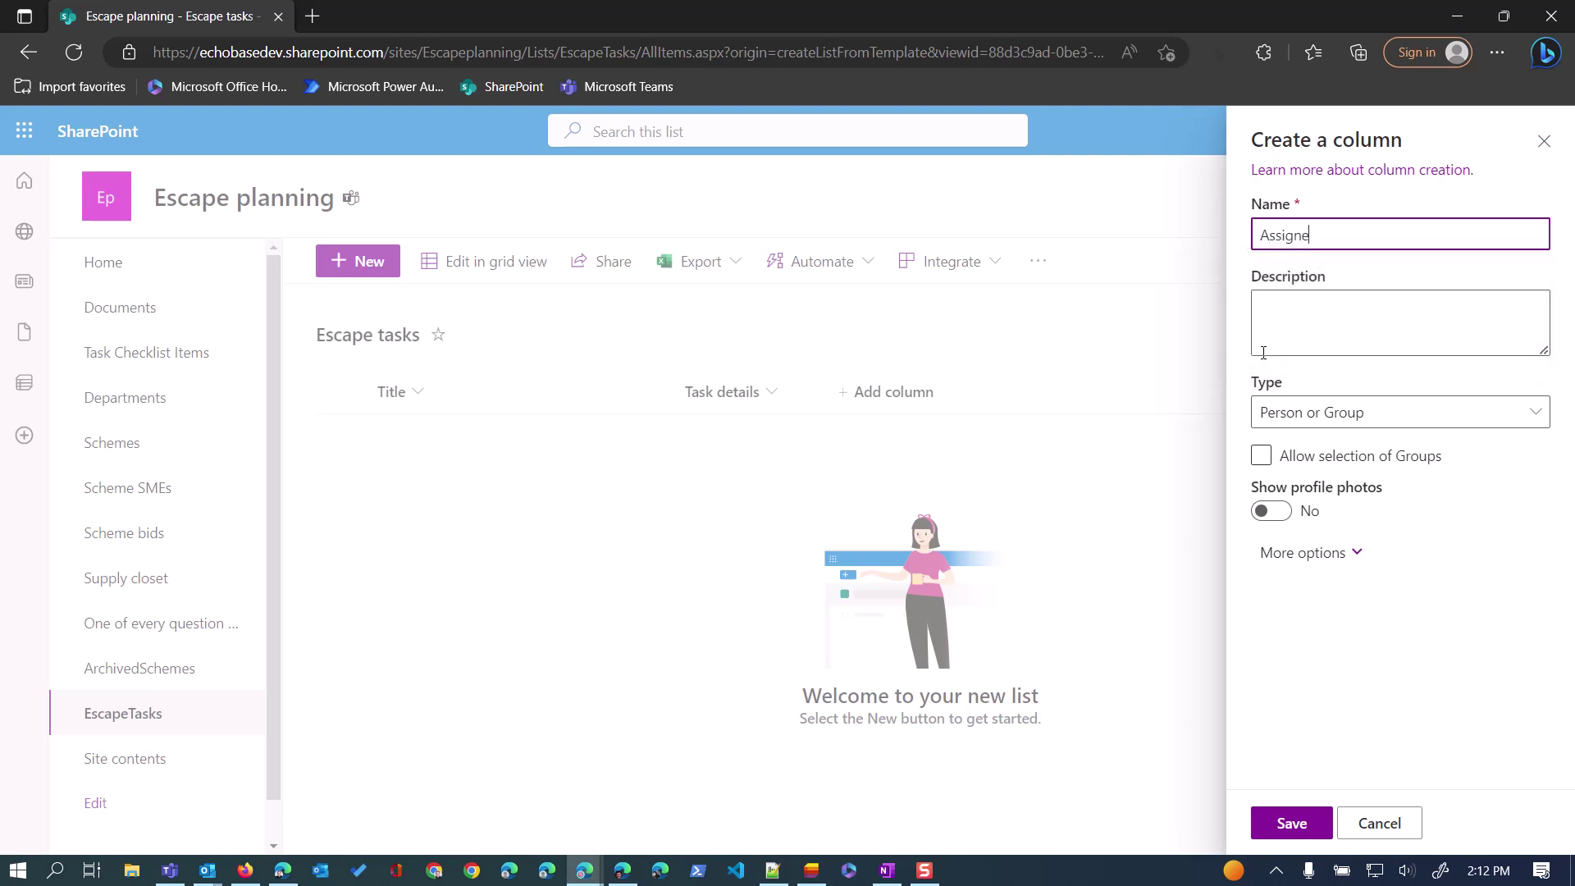
type("d to")
left_click_drag(1318, 234, 1321, 235)
left_click(1334, 233)
left_click(1265, 515)
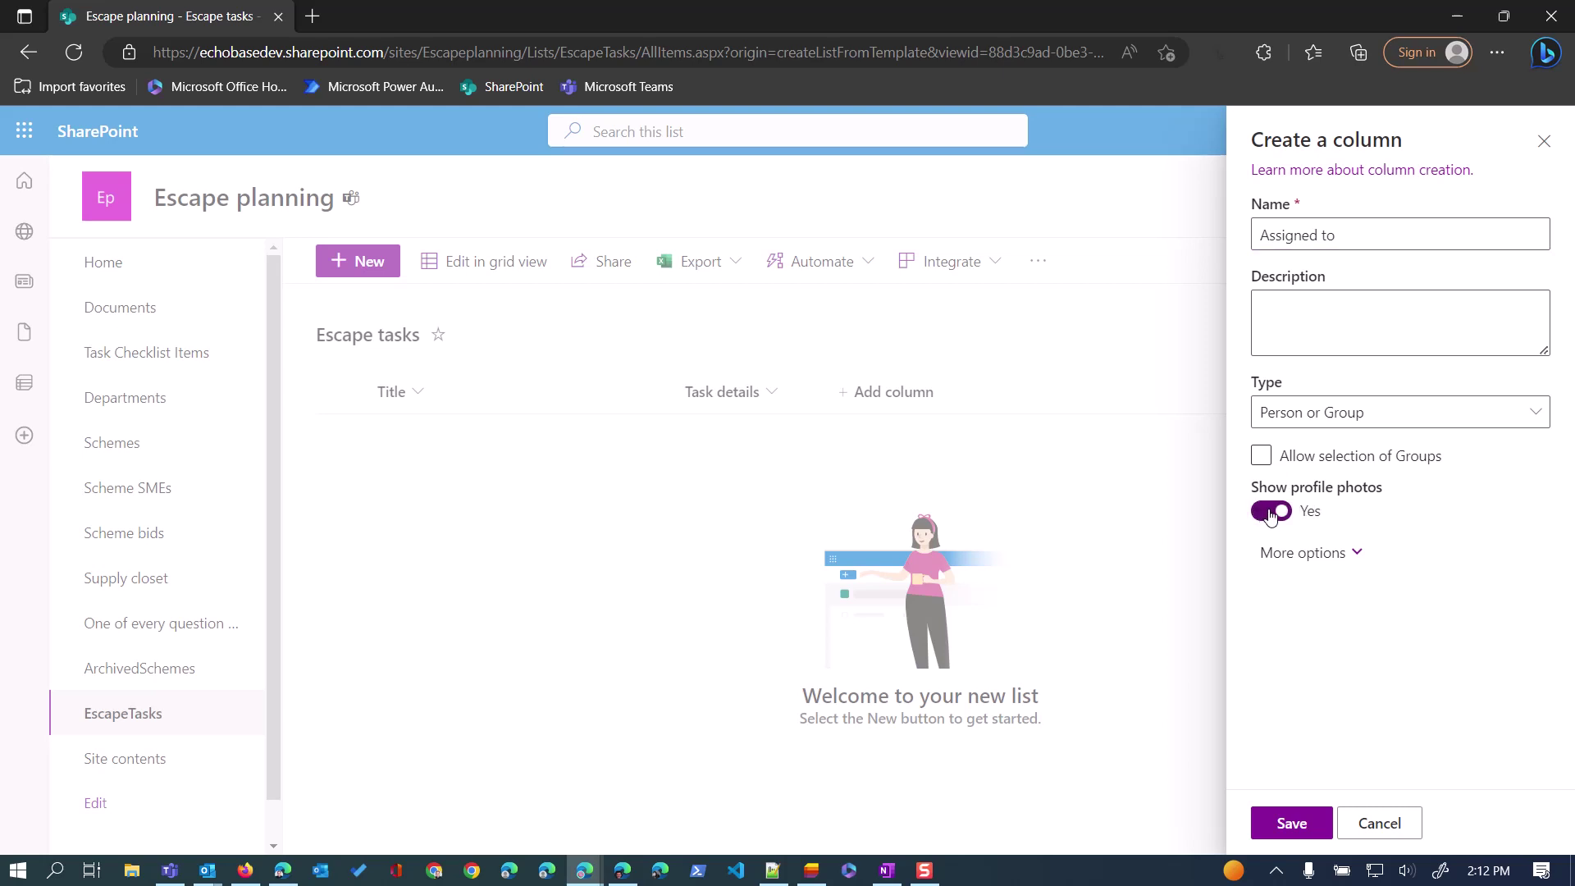
left_click(1285, 829)
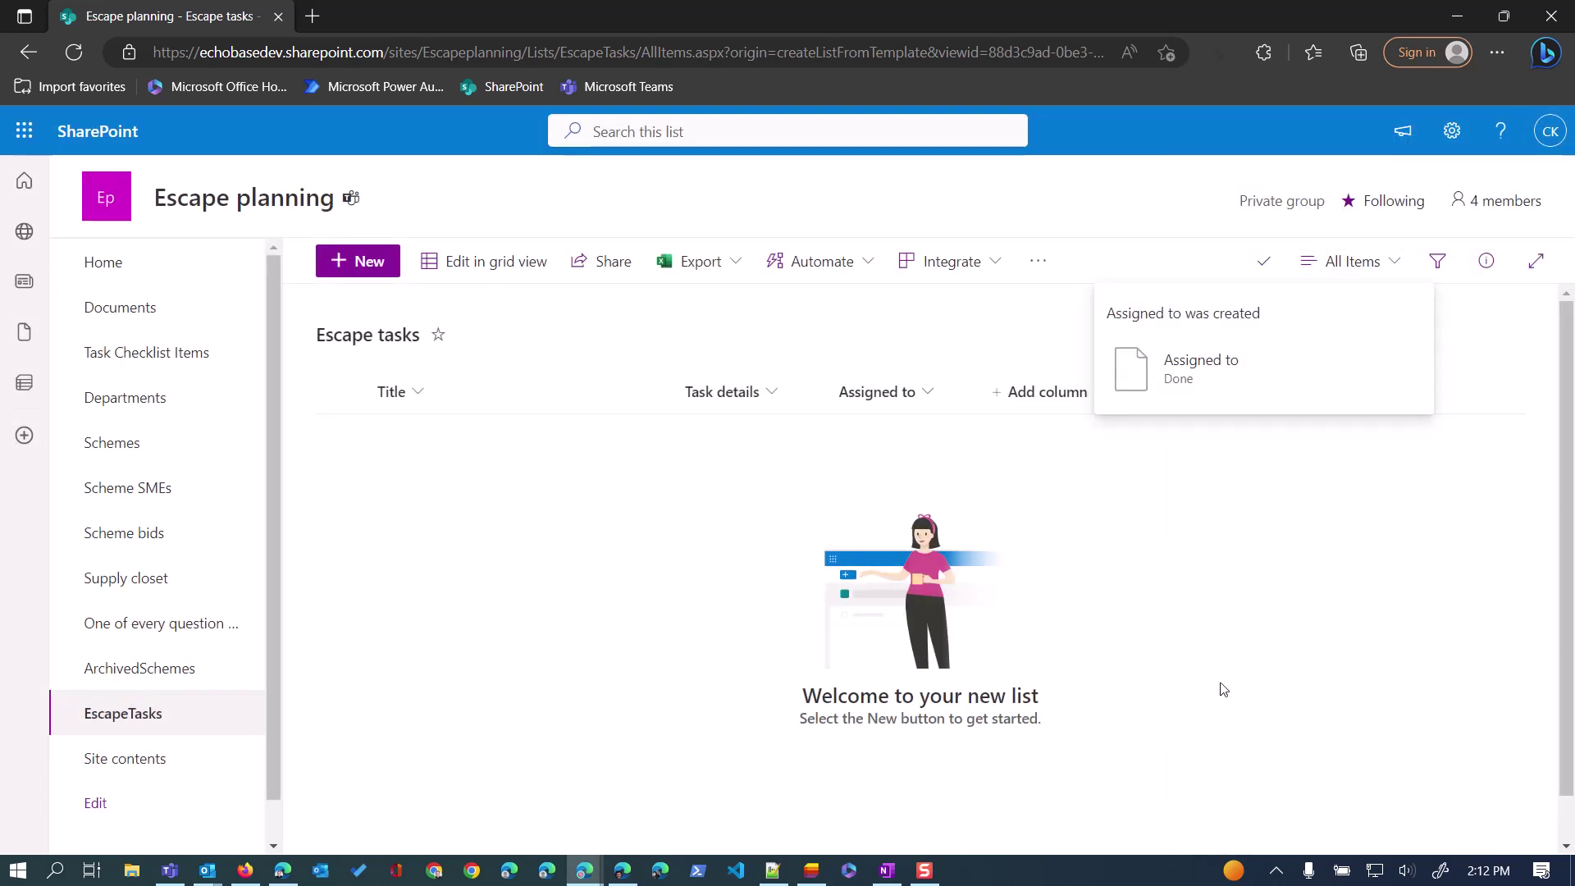
Start a 'Task status' choice column with choices Unassigned, Assigned and Completed
left_click(1041, 395)
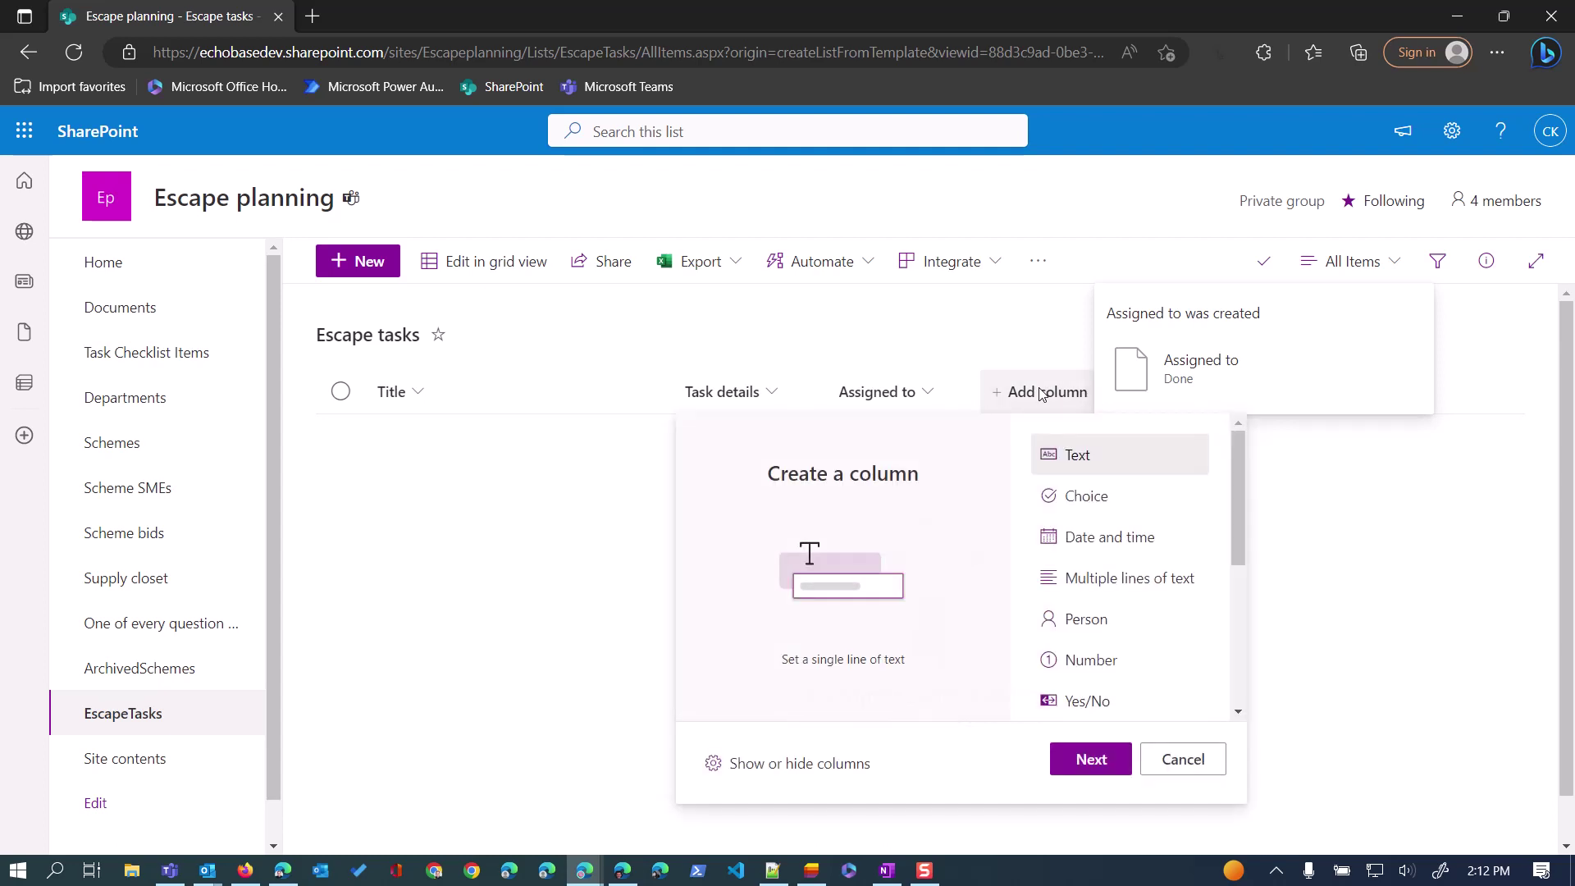
left_click(1096, 496)
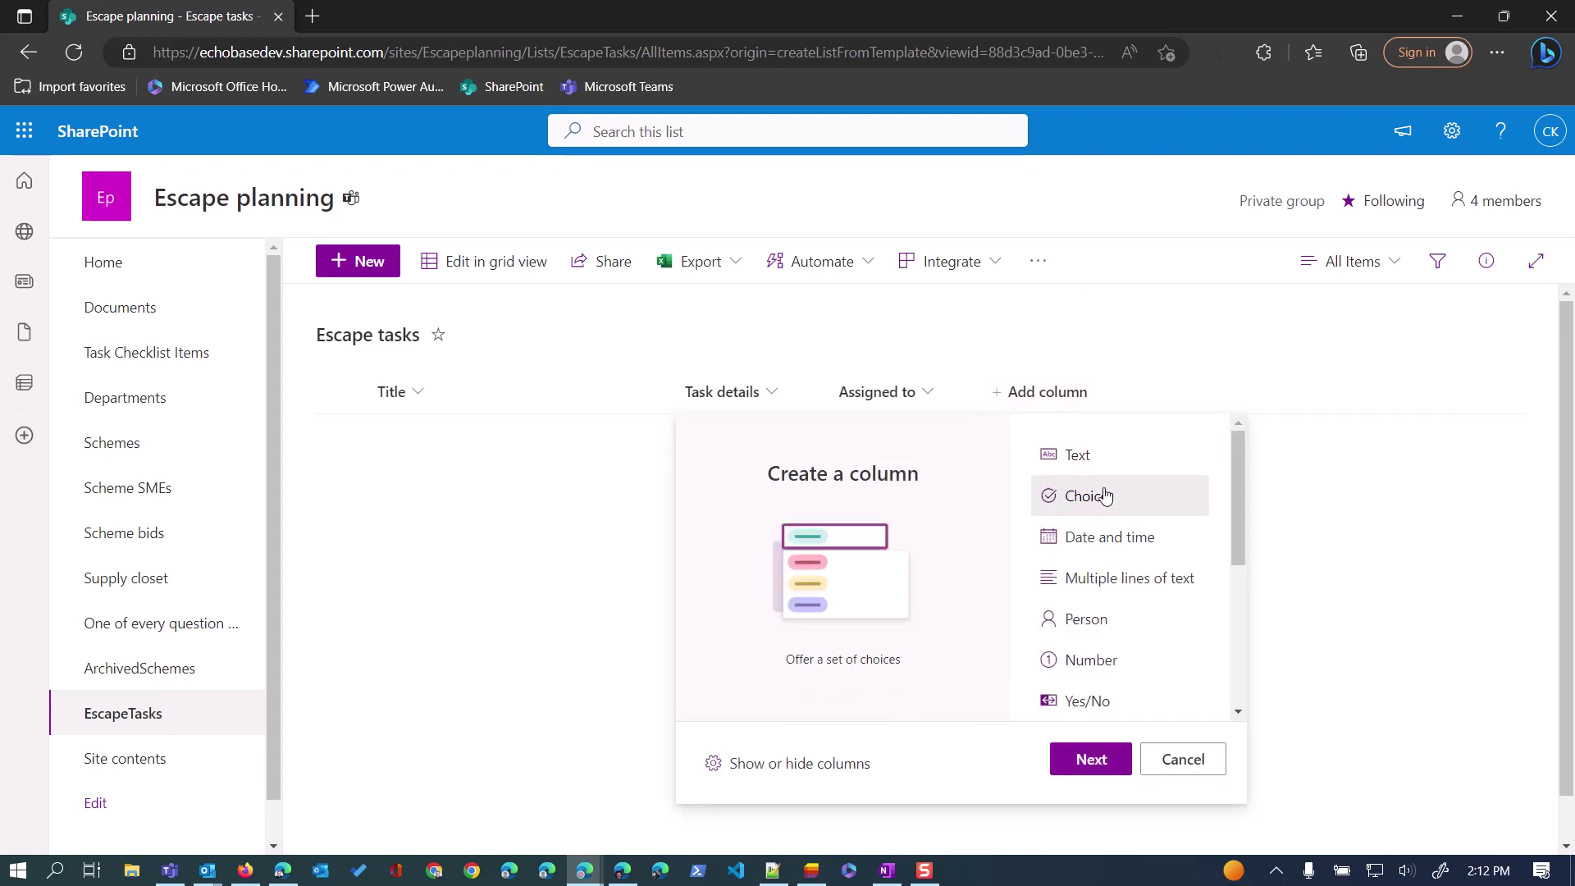
left_click(1092, 760)
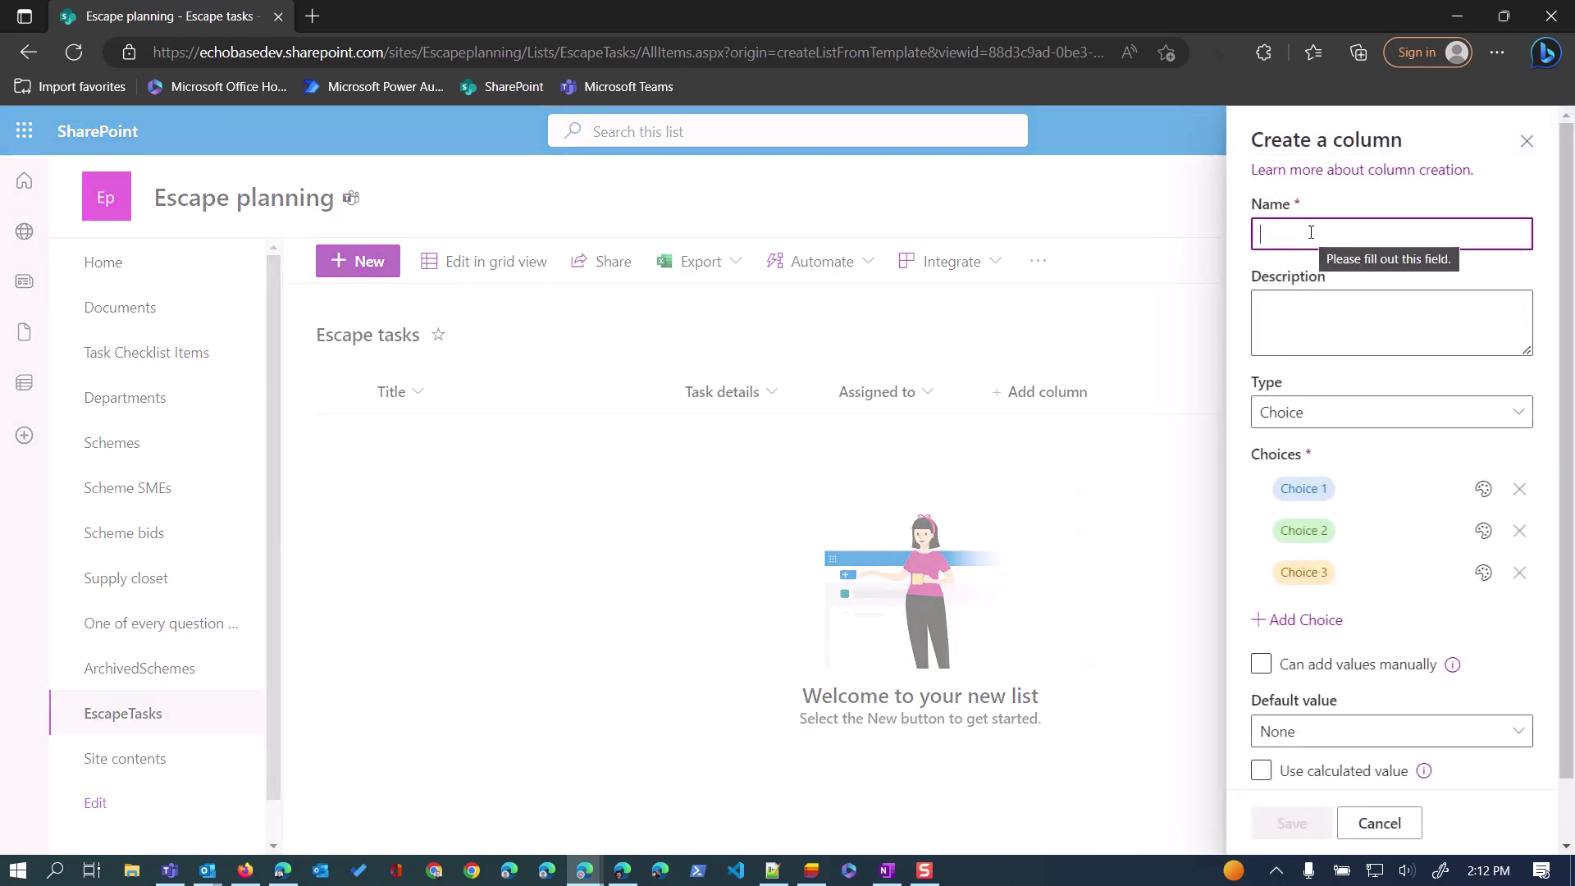
type("Task")
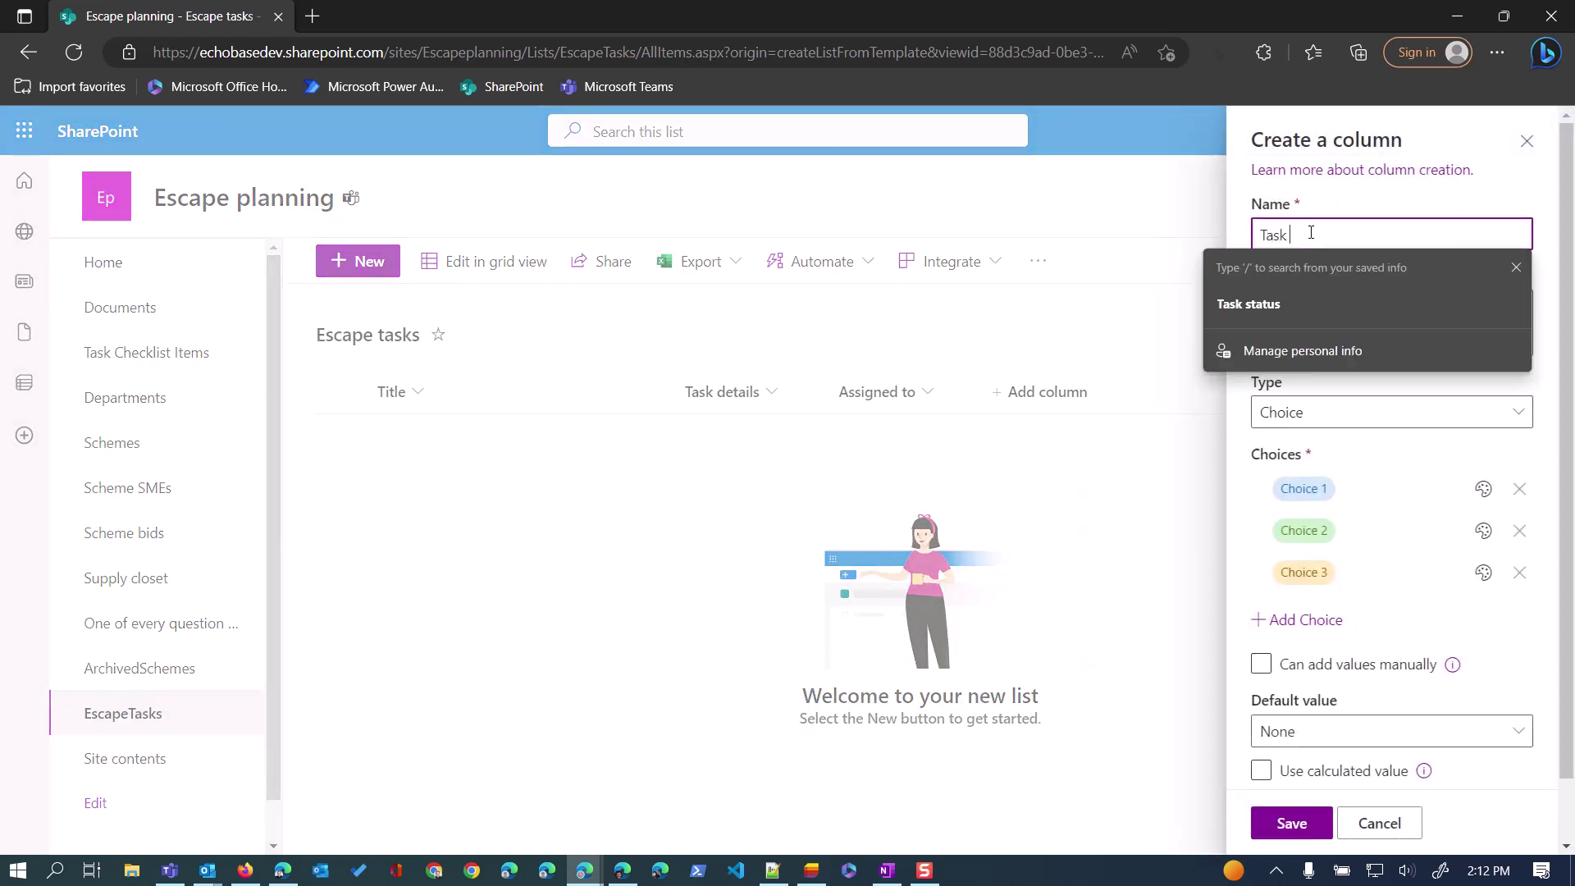
type(" status")
left_click(1304, 490)
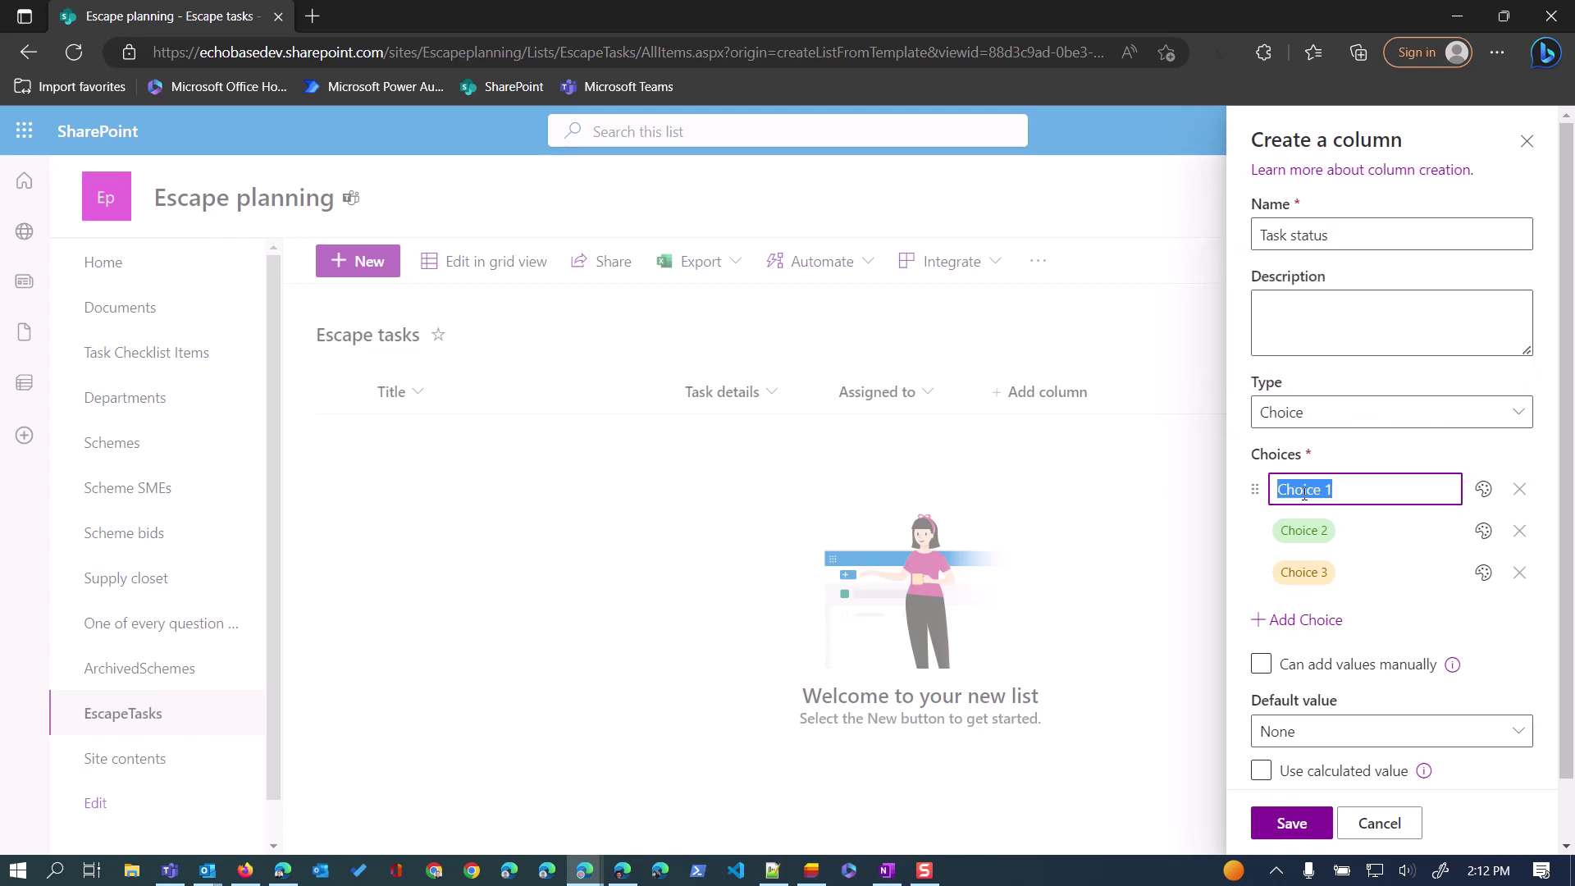
type("Unassigned")
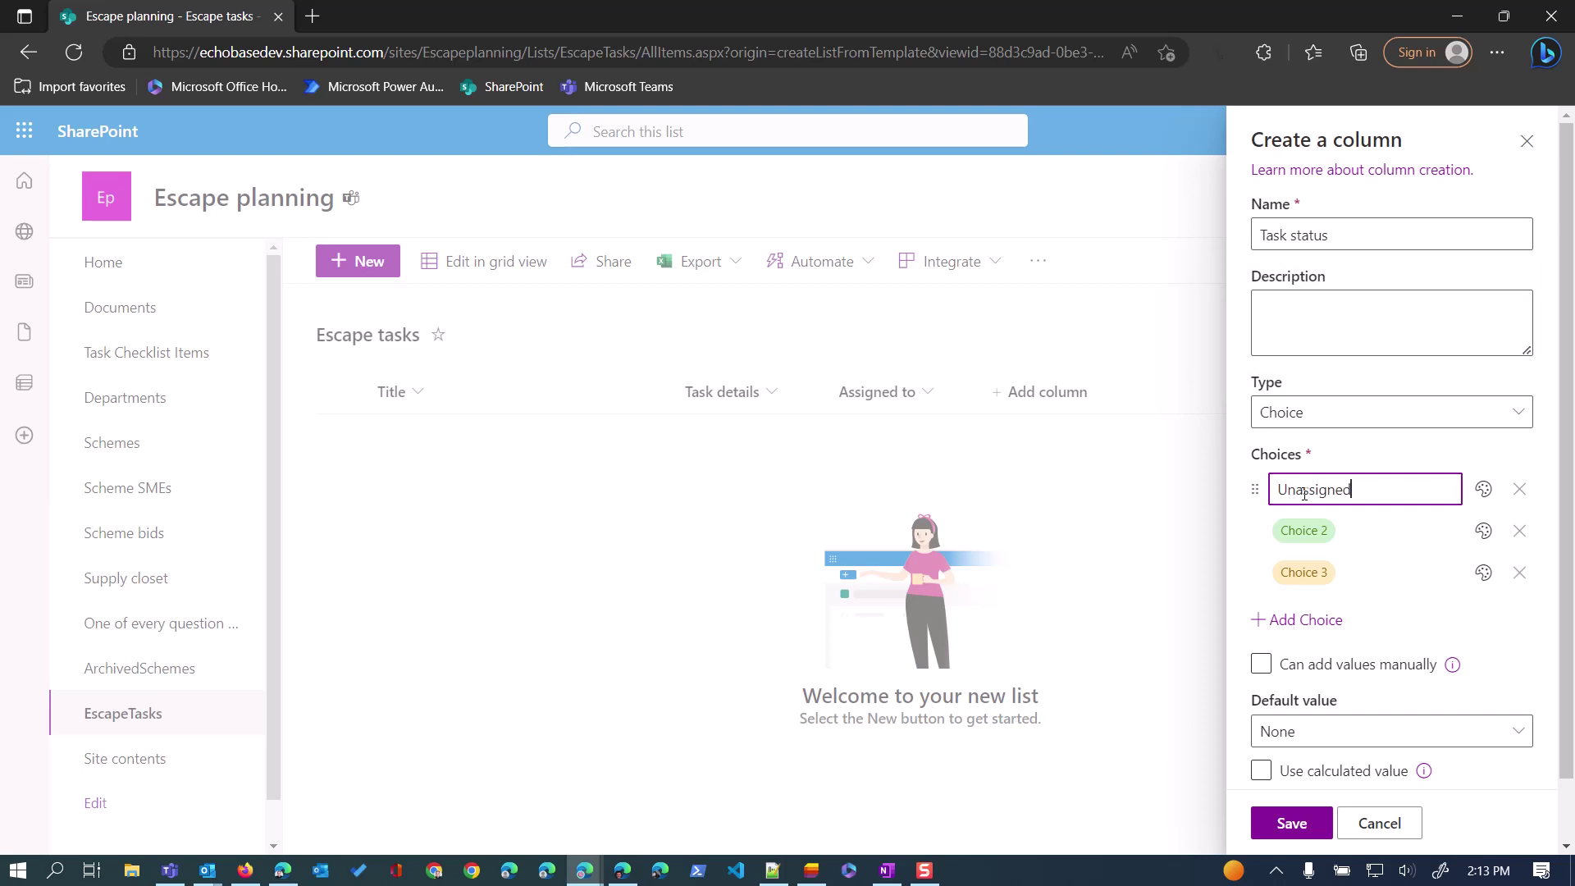
key("Tab")
type("Assigned")
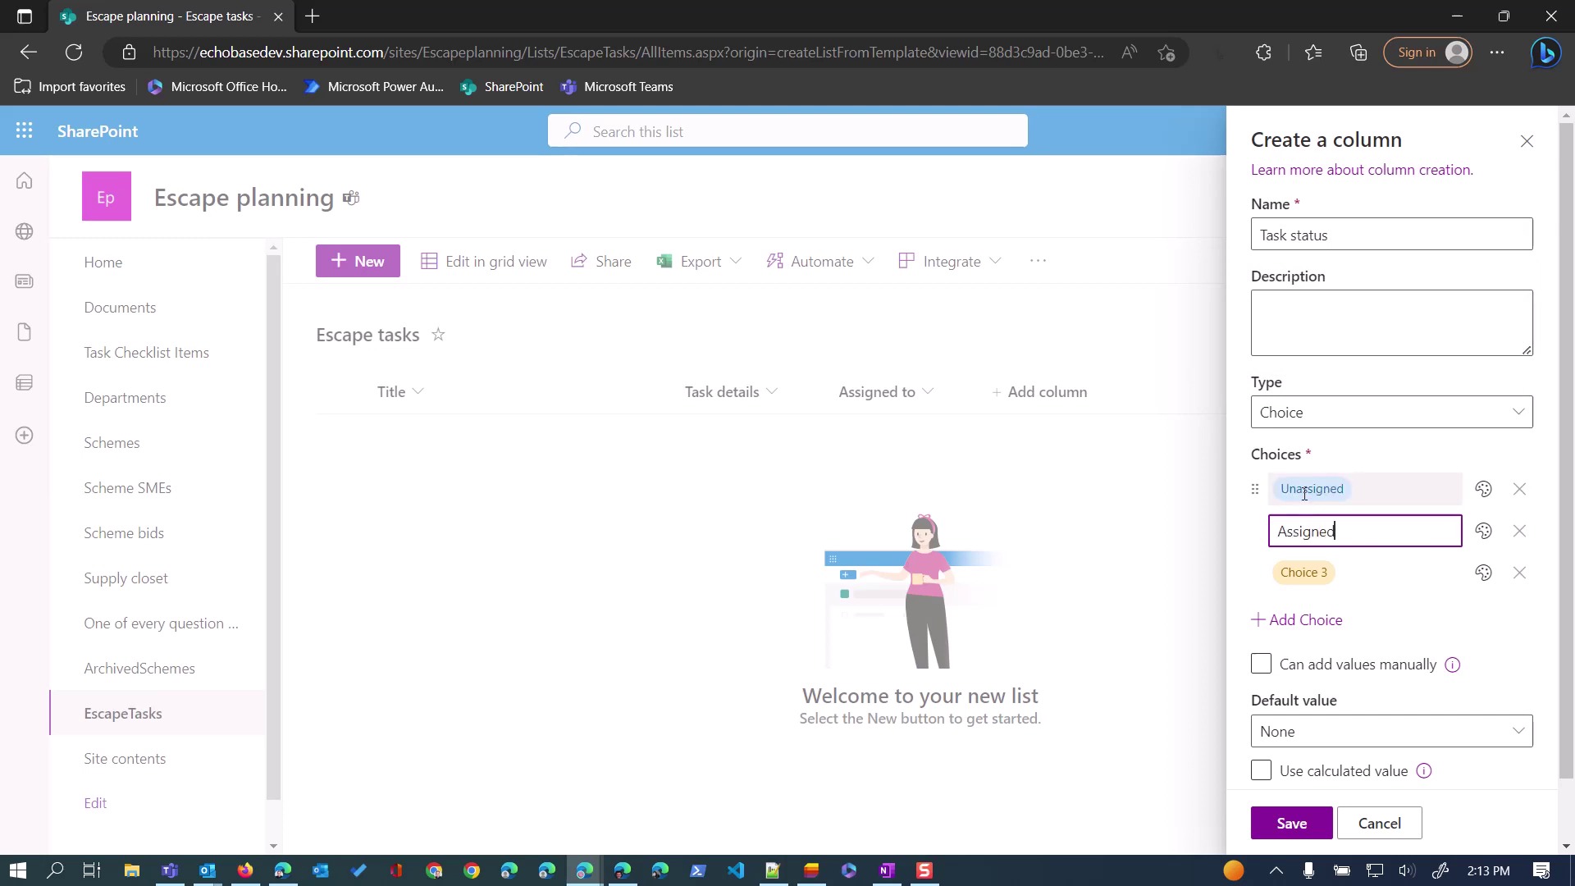
key("Tab")
type("Completed")
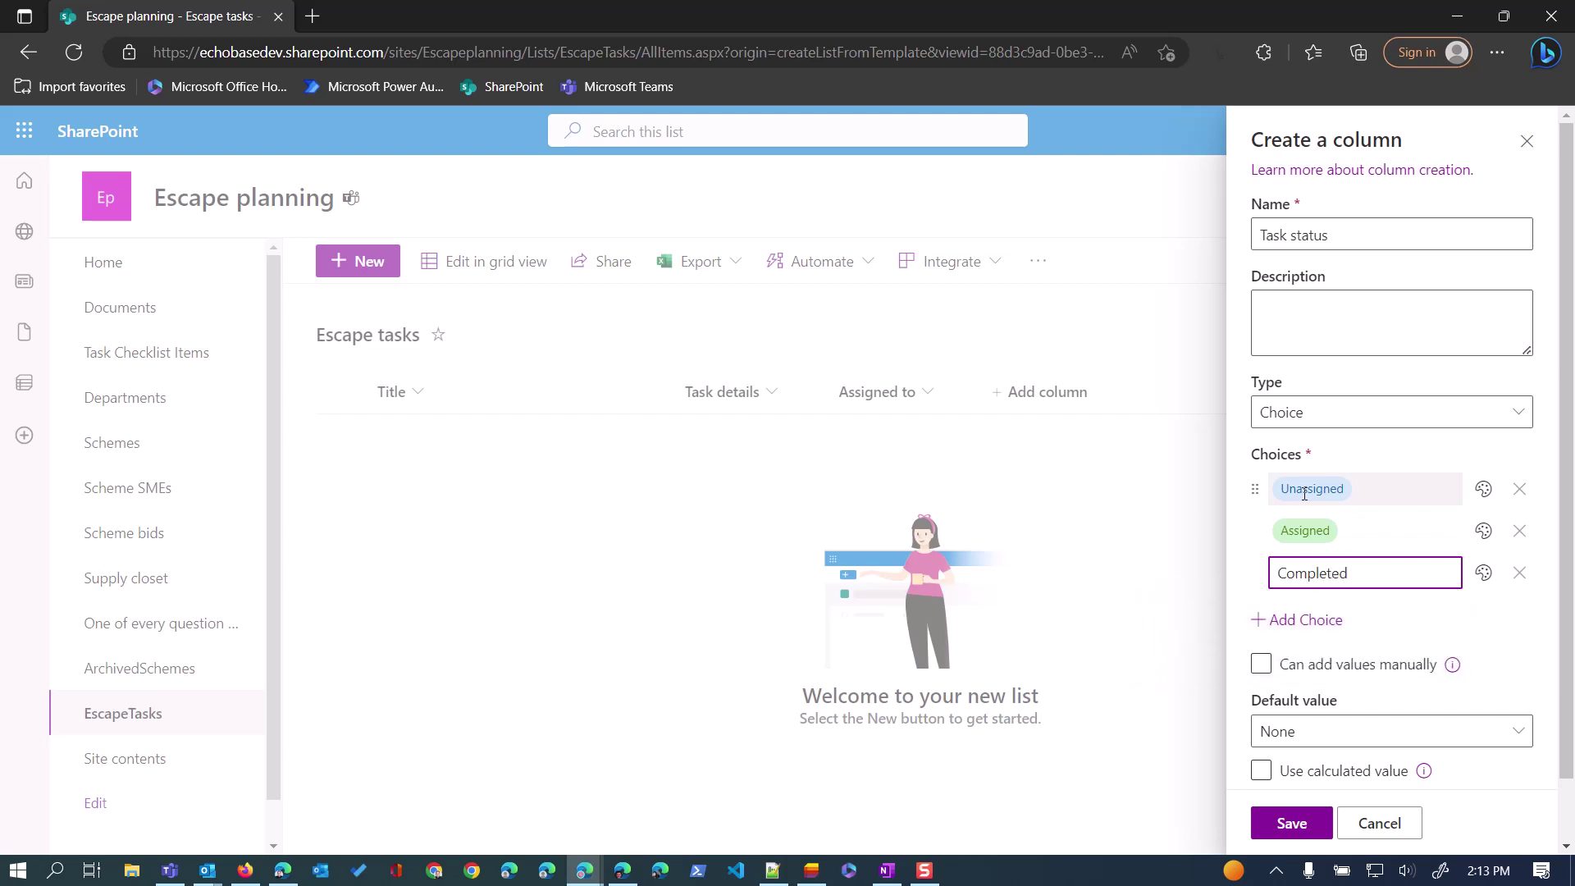
Colour Unassigned peach and Completed pink, default to Unassigned, and save the column
left_click(1483, 488)
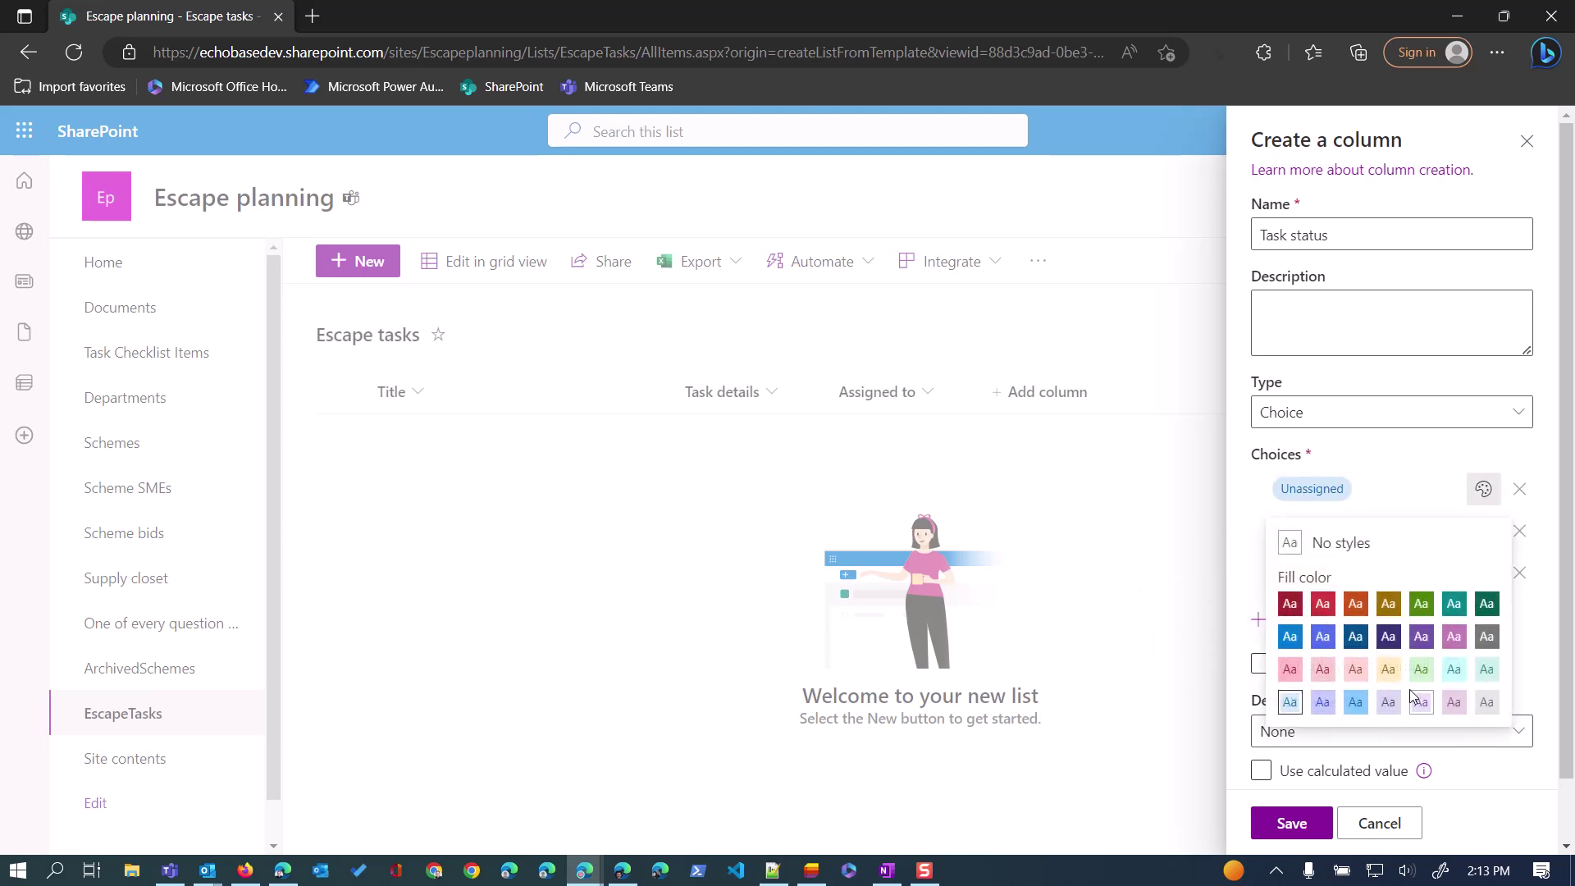
left_click(1388, 670)
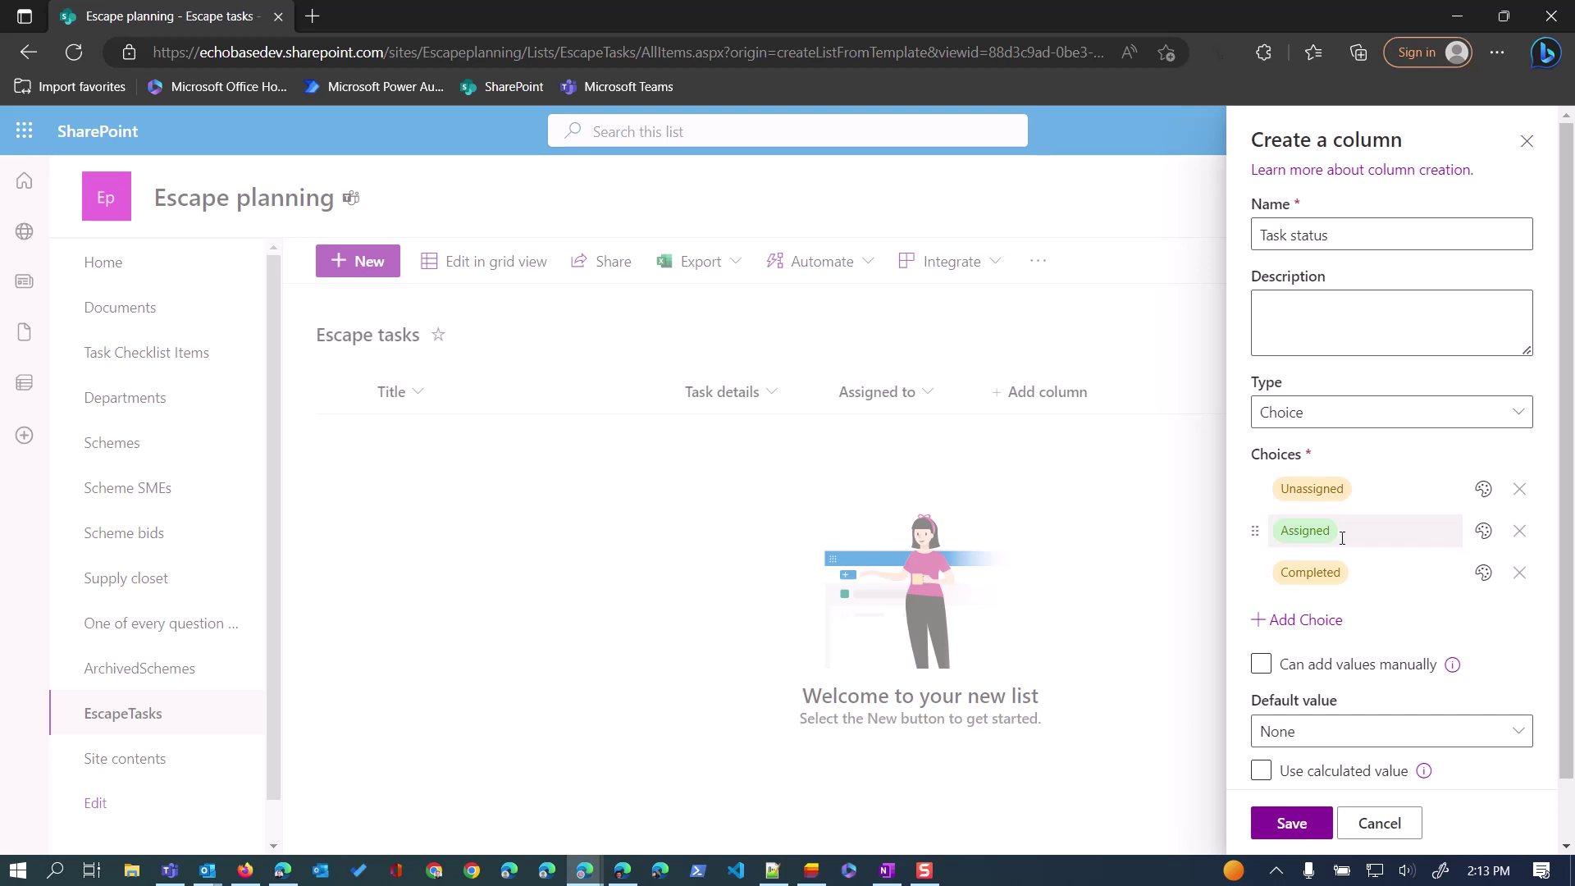
left_click(1483, 572)
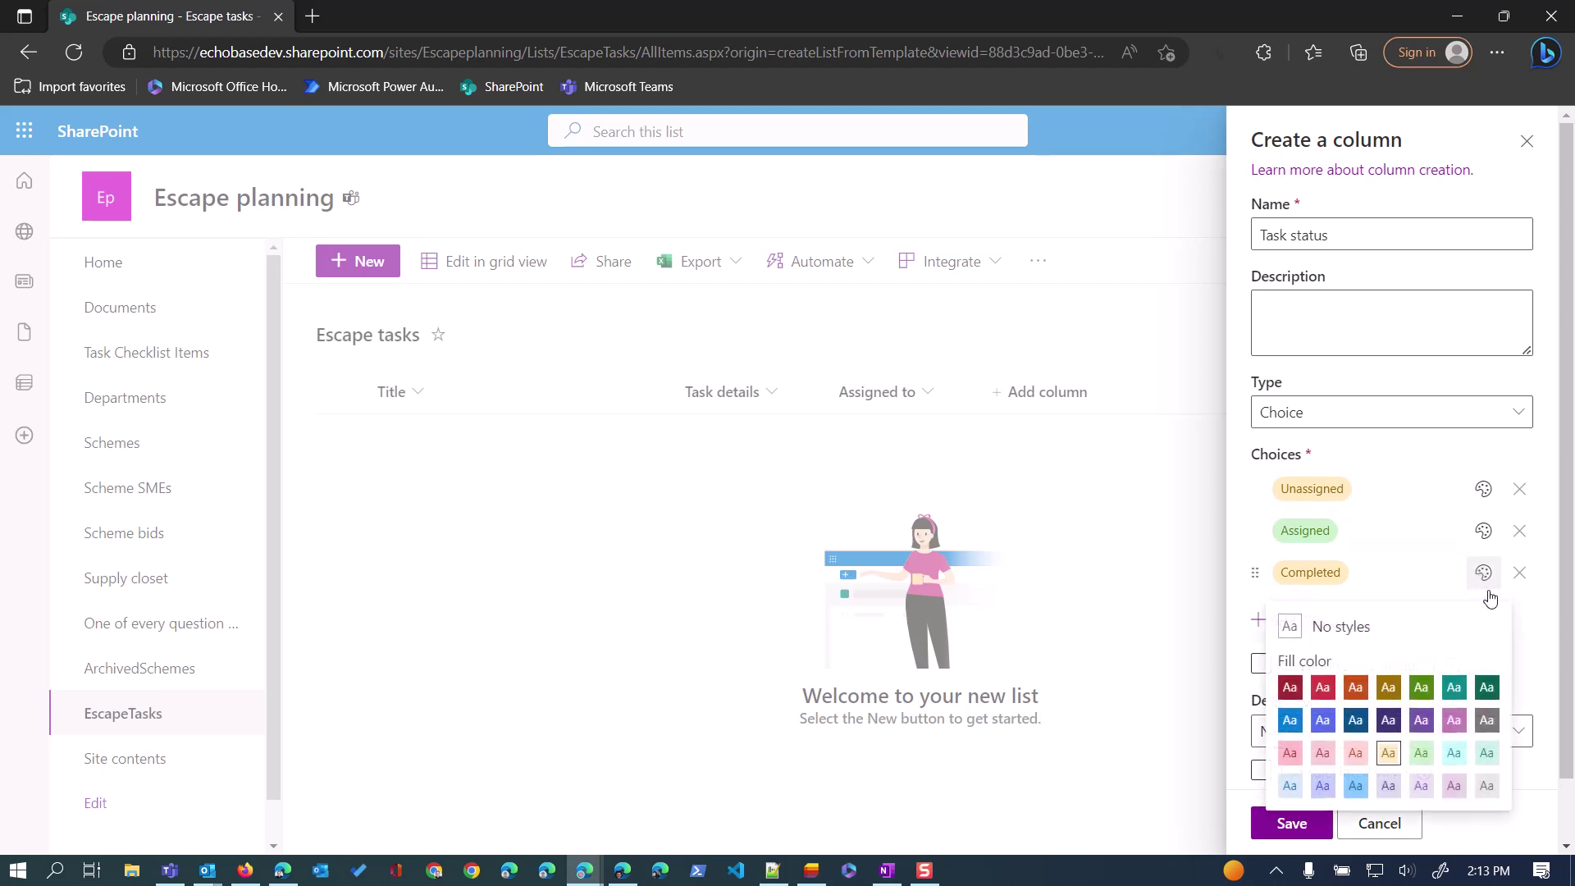
left_click(1290, 752)
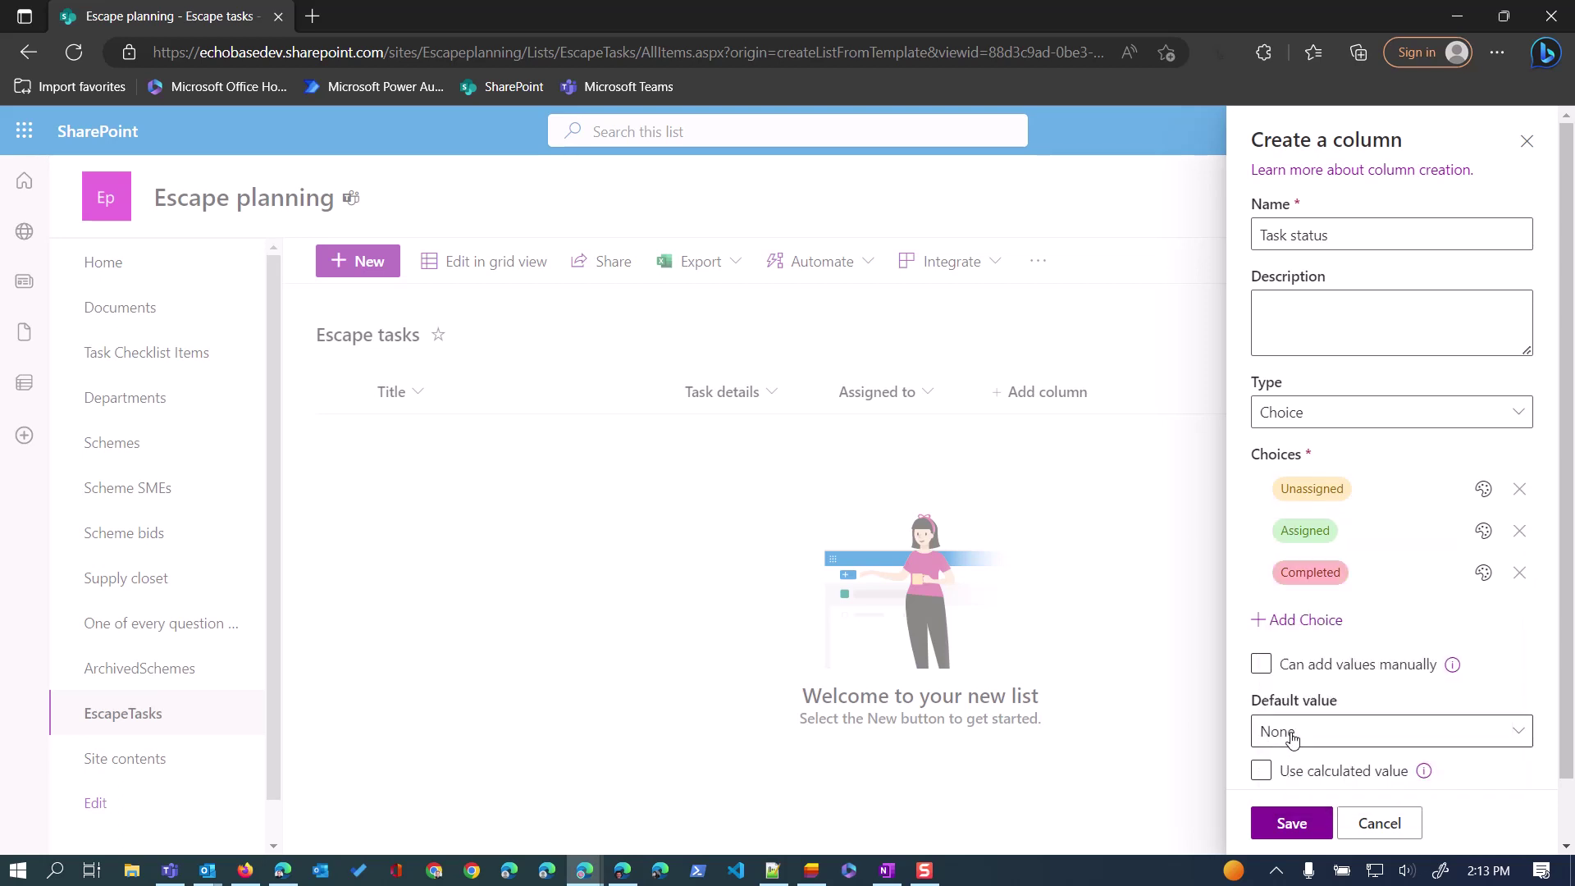
left_click(1292, 739)
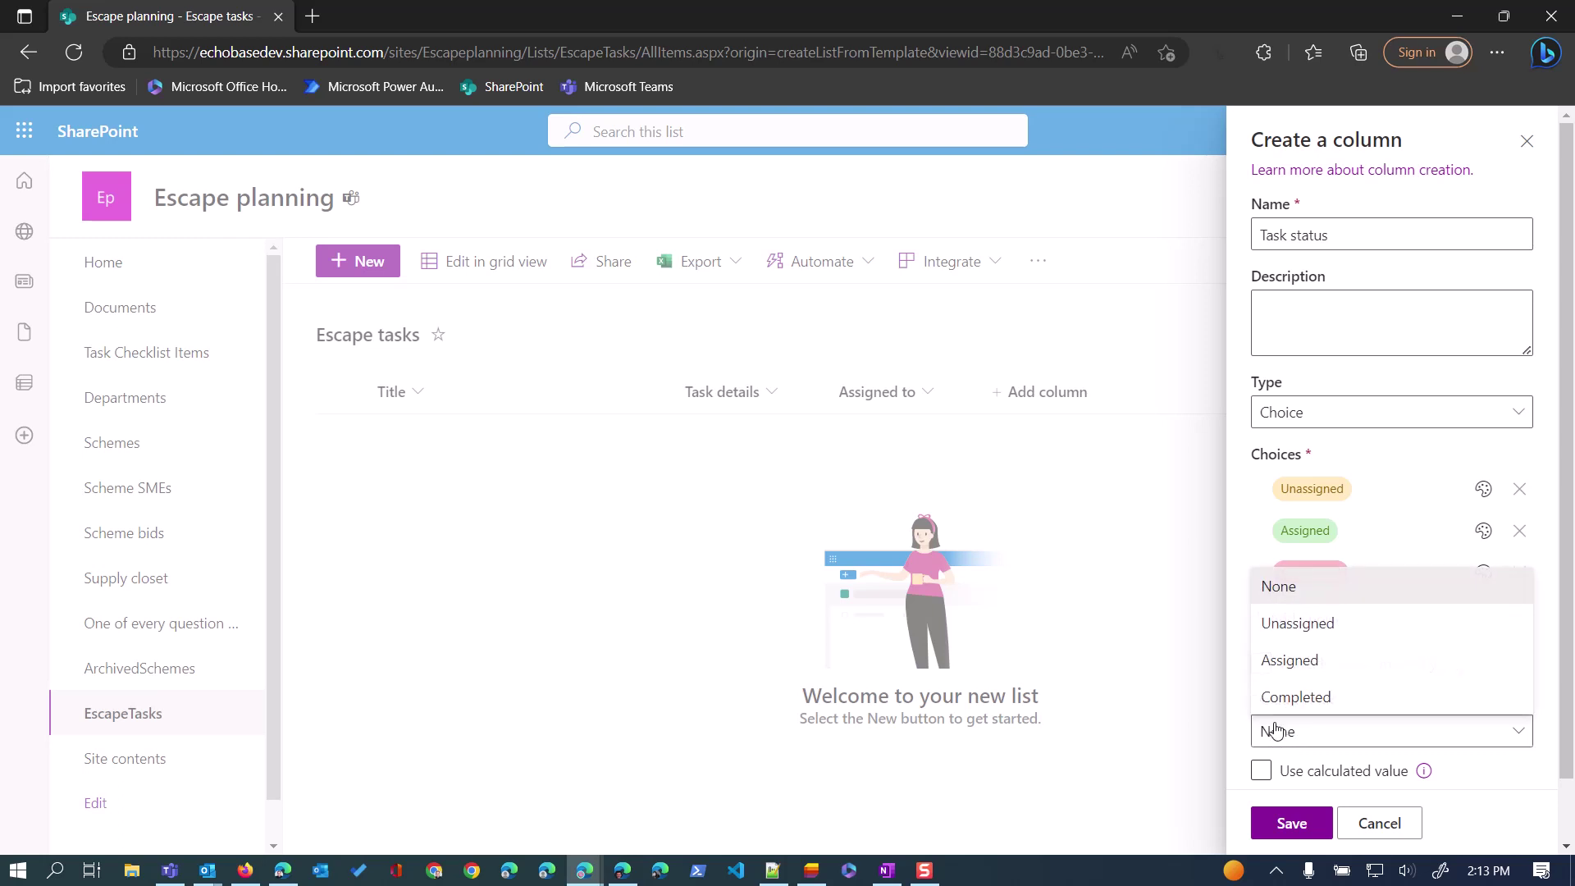
left_click(1301, 625)
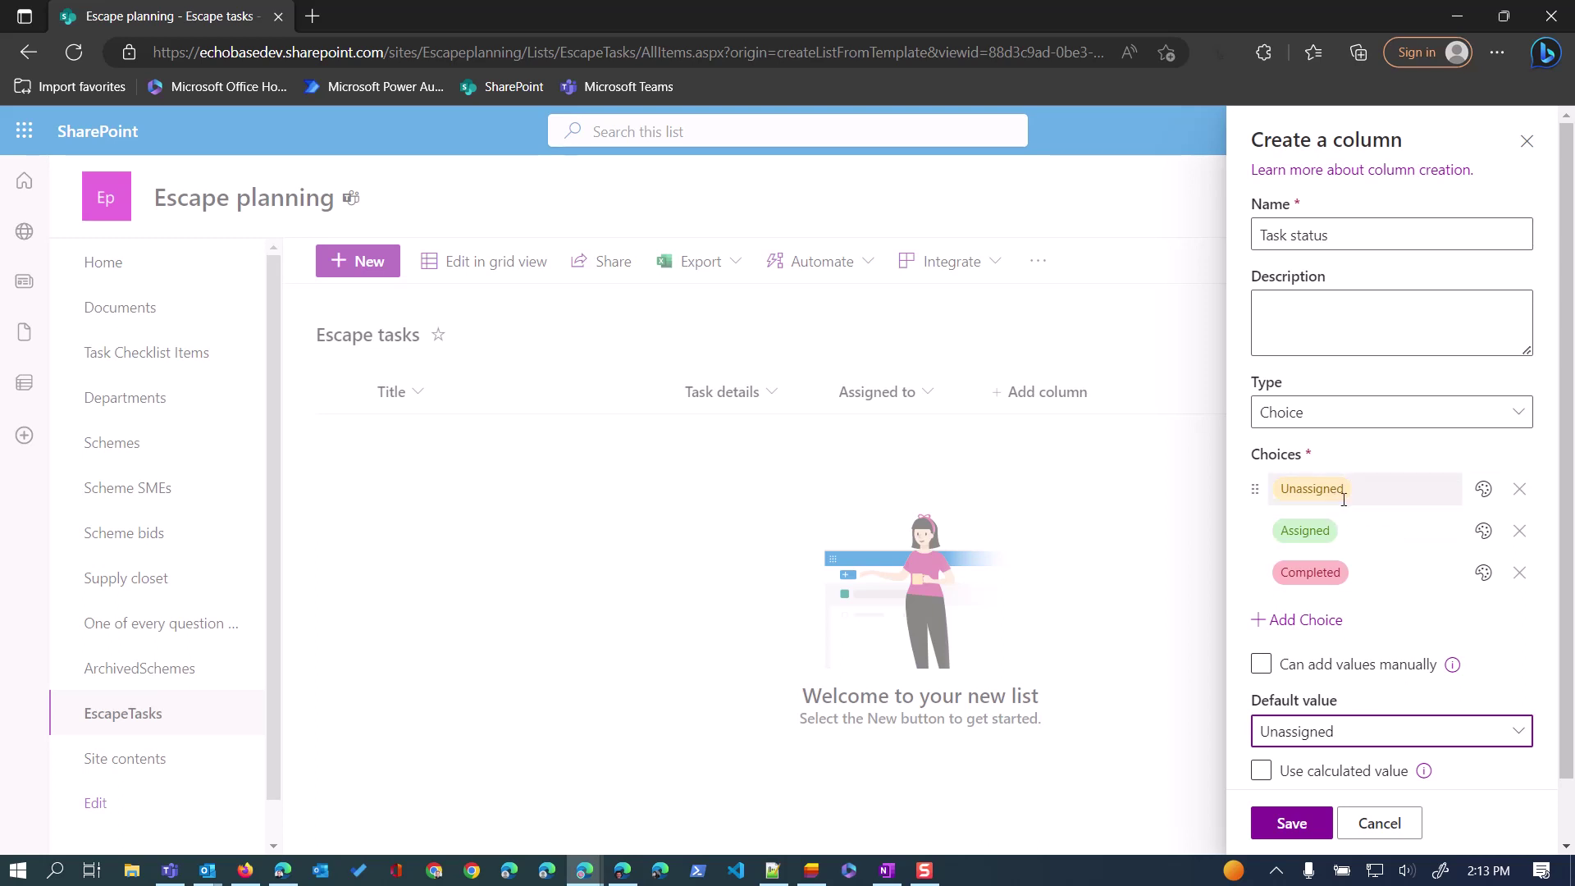
left_click(1307, 825)
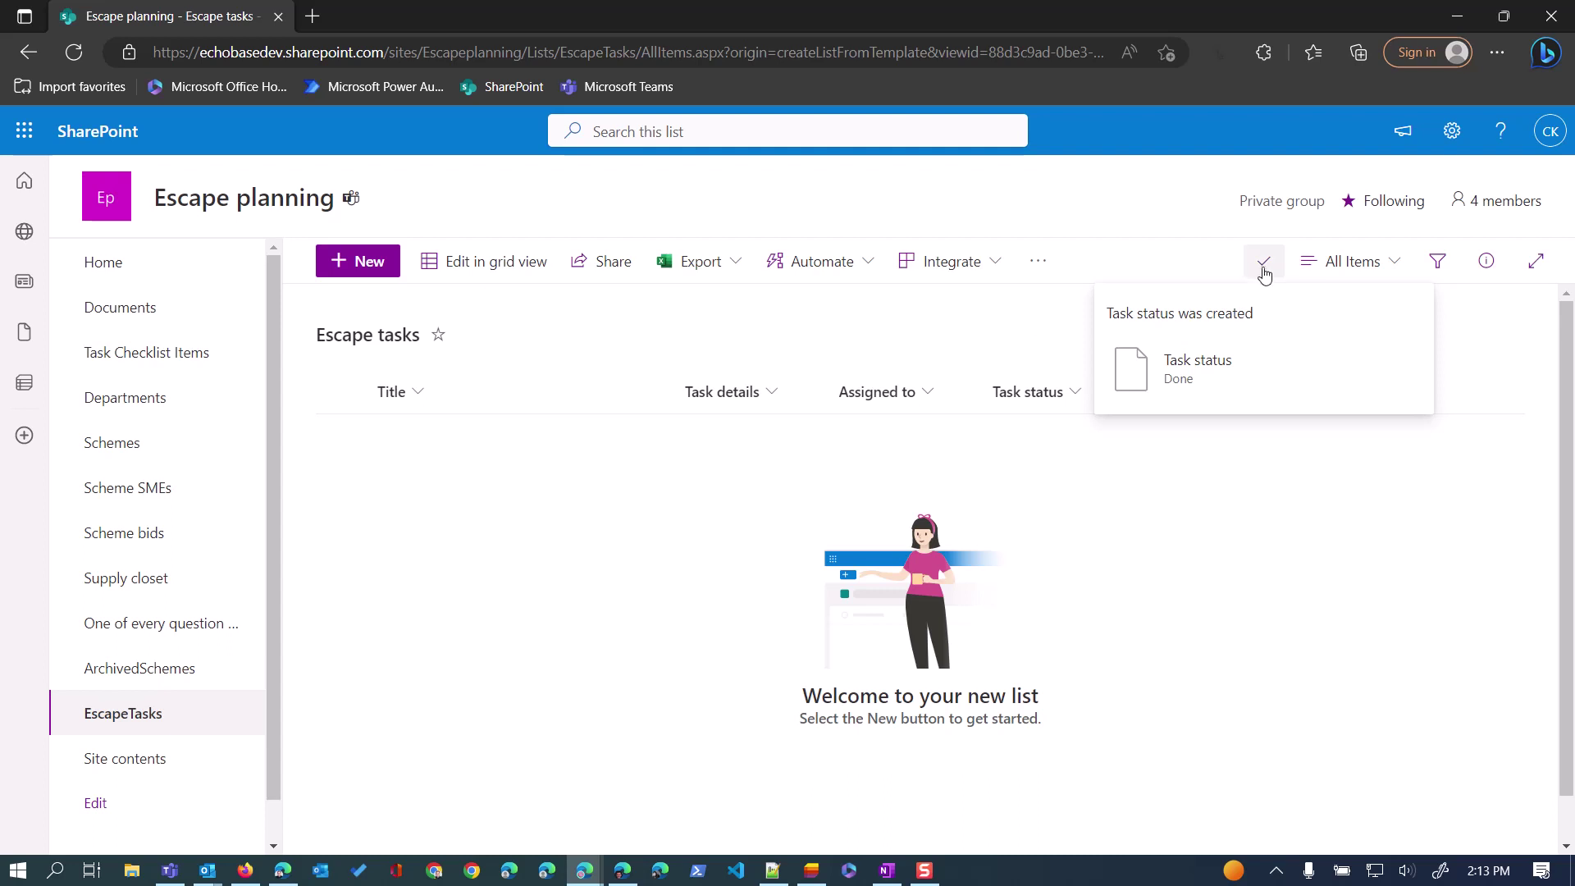
Add a 'Date completed' date-and-time column with Include Time turned on
left_click(1200, 391)
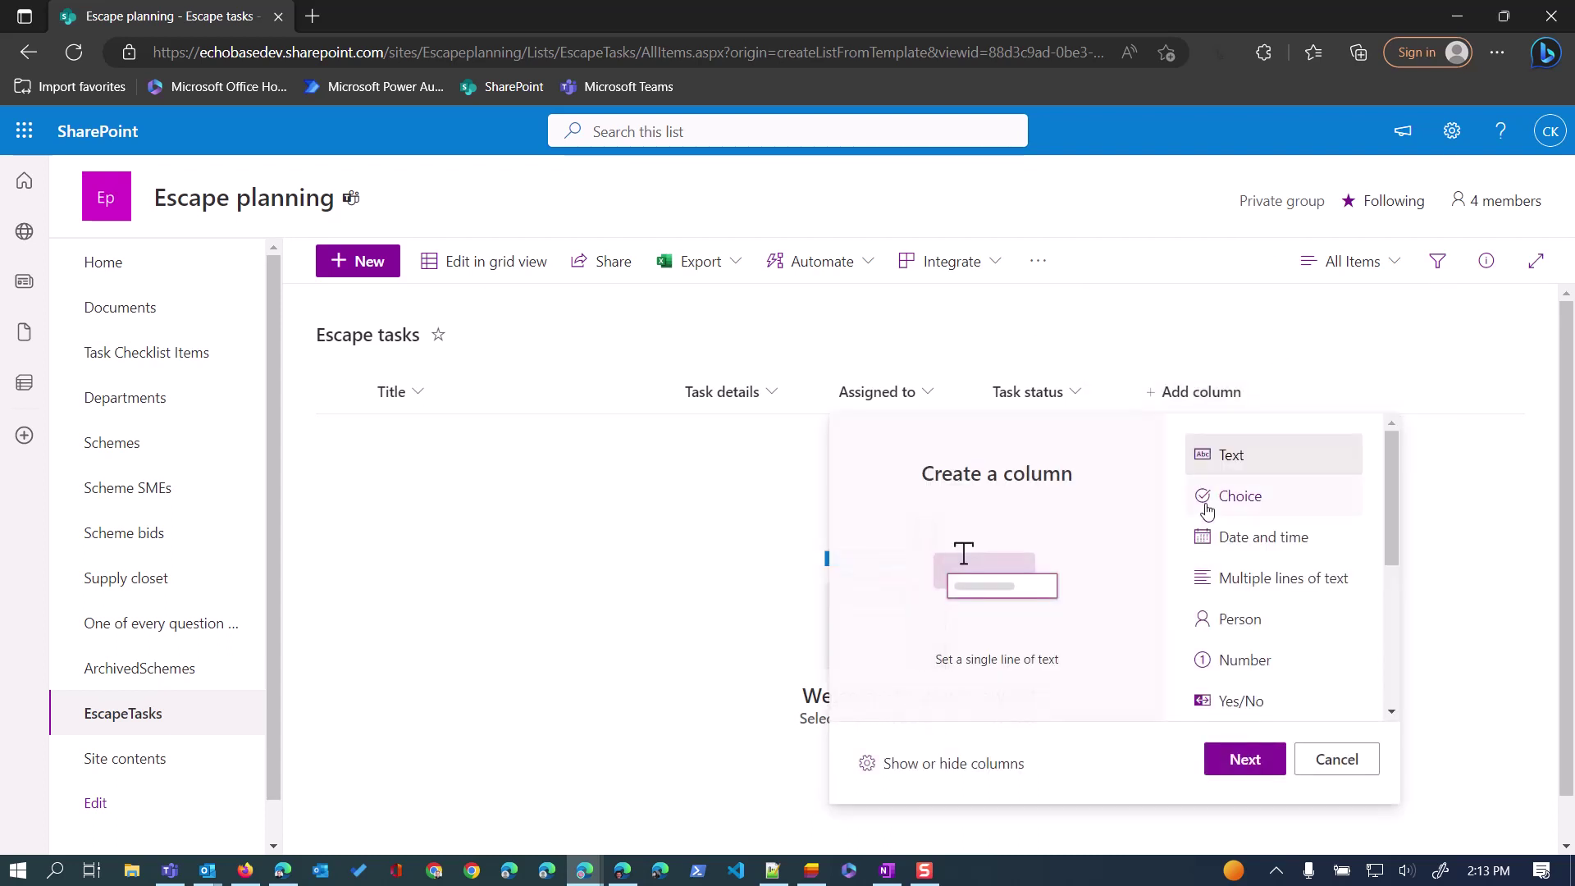
left_click(1246, 540)
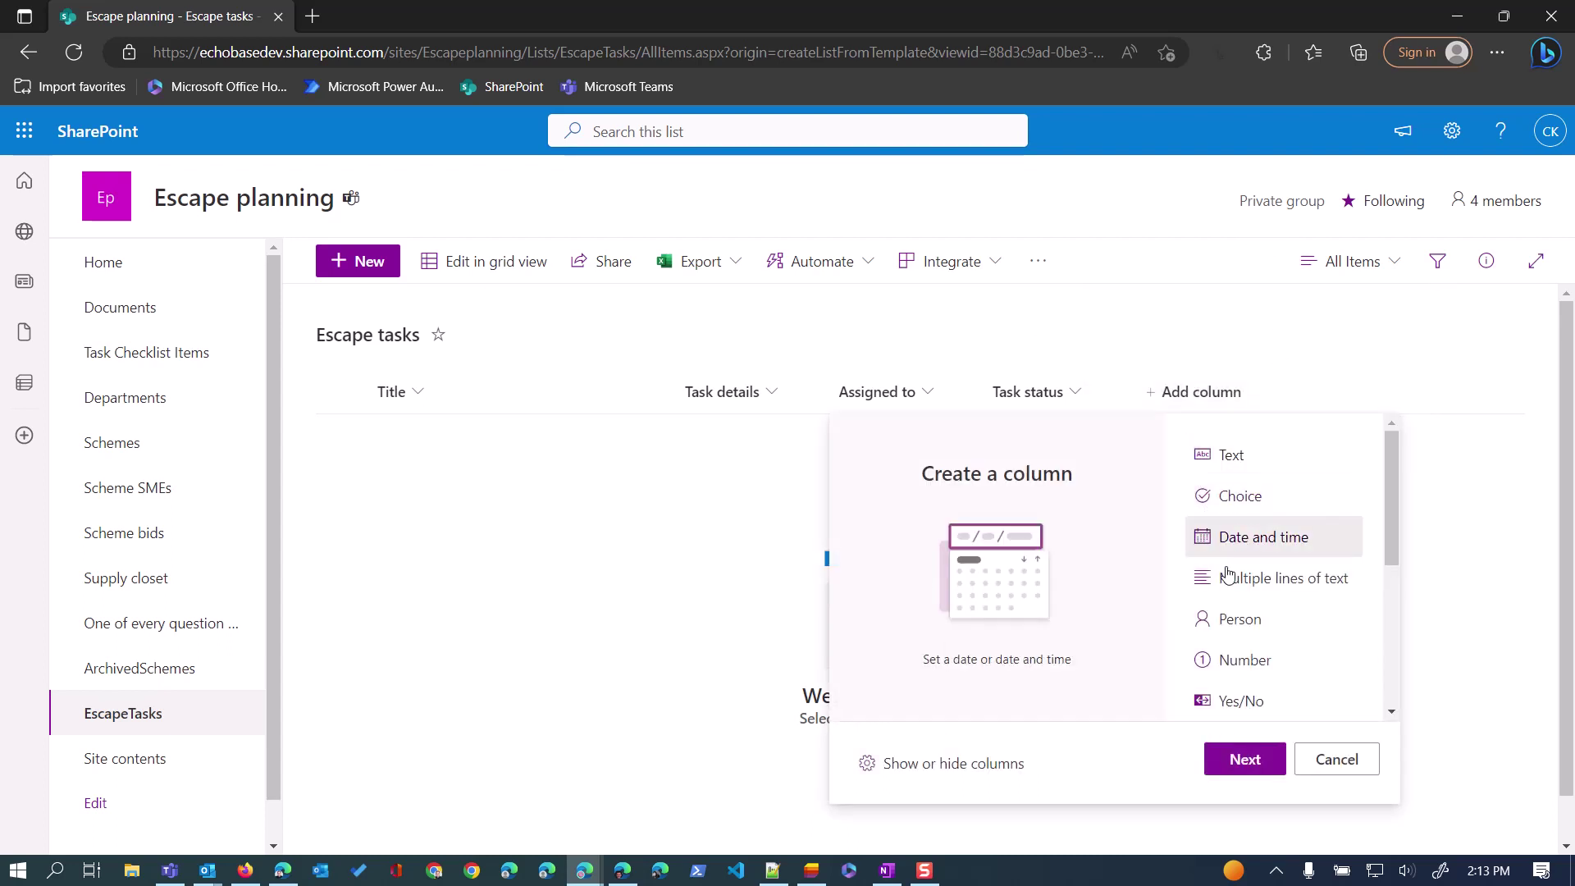
left_click(1244, 758)
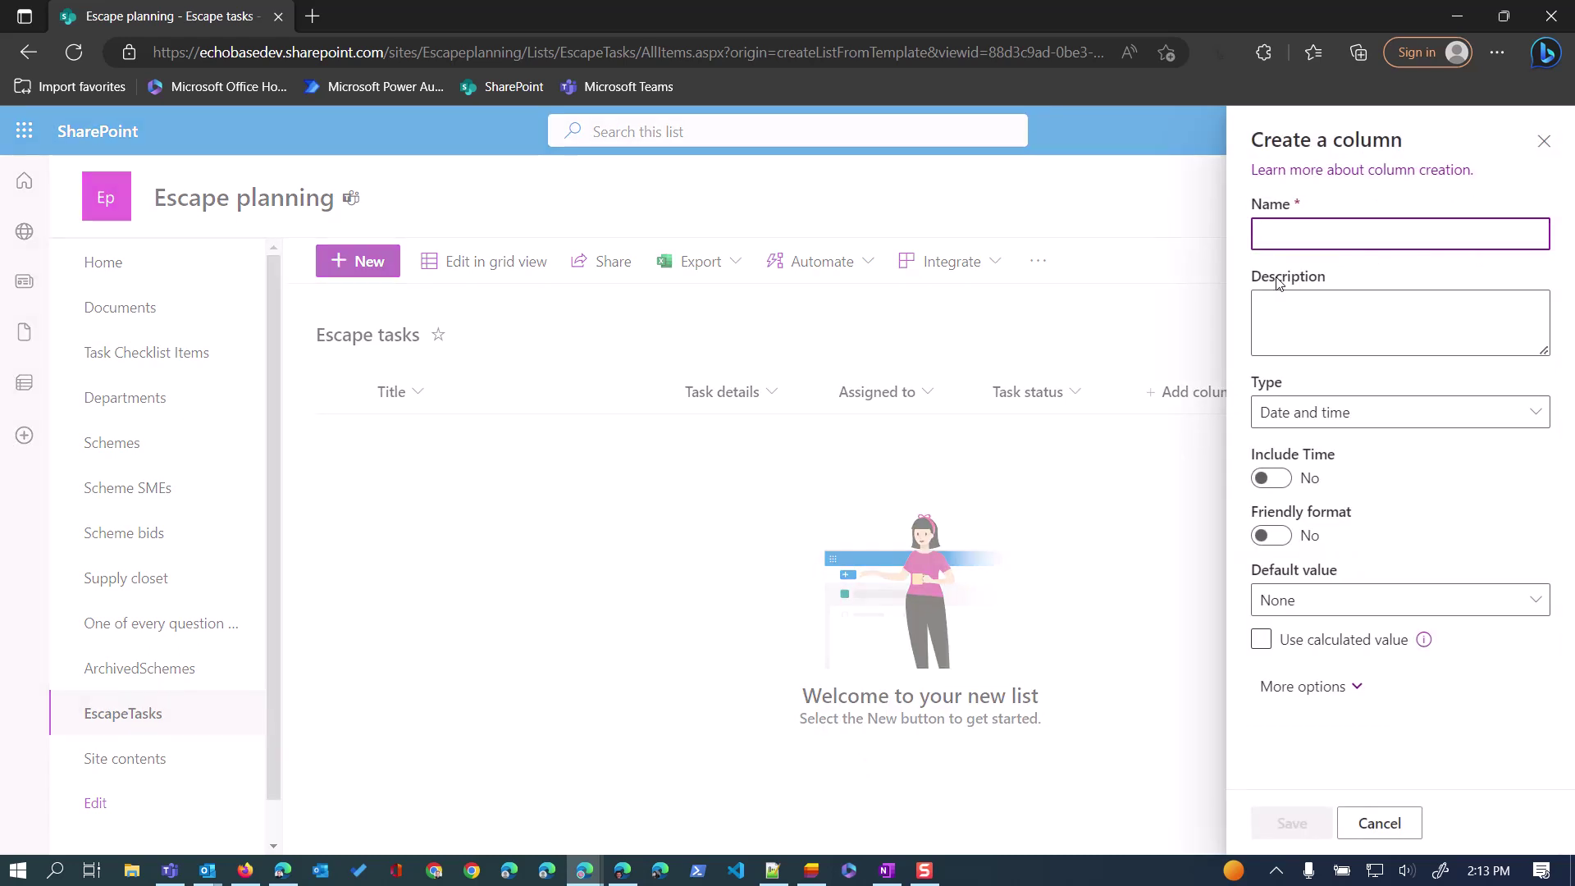
type("Date completed")
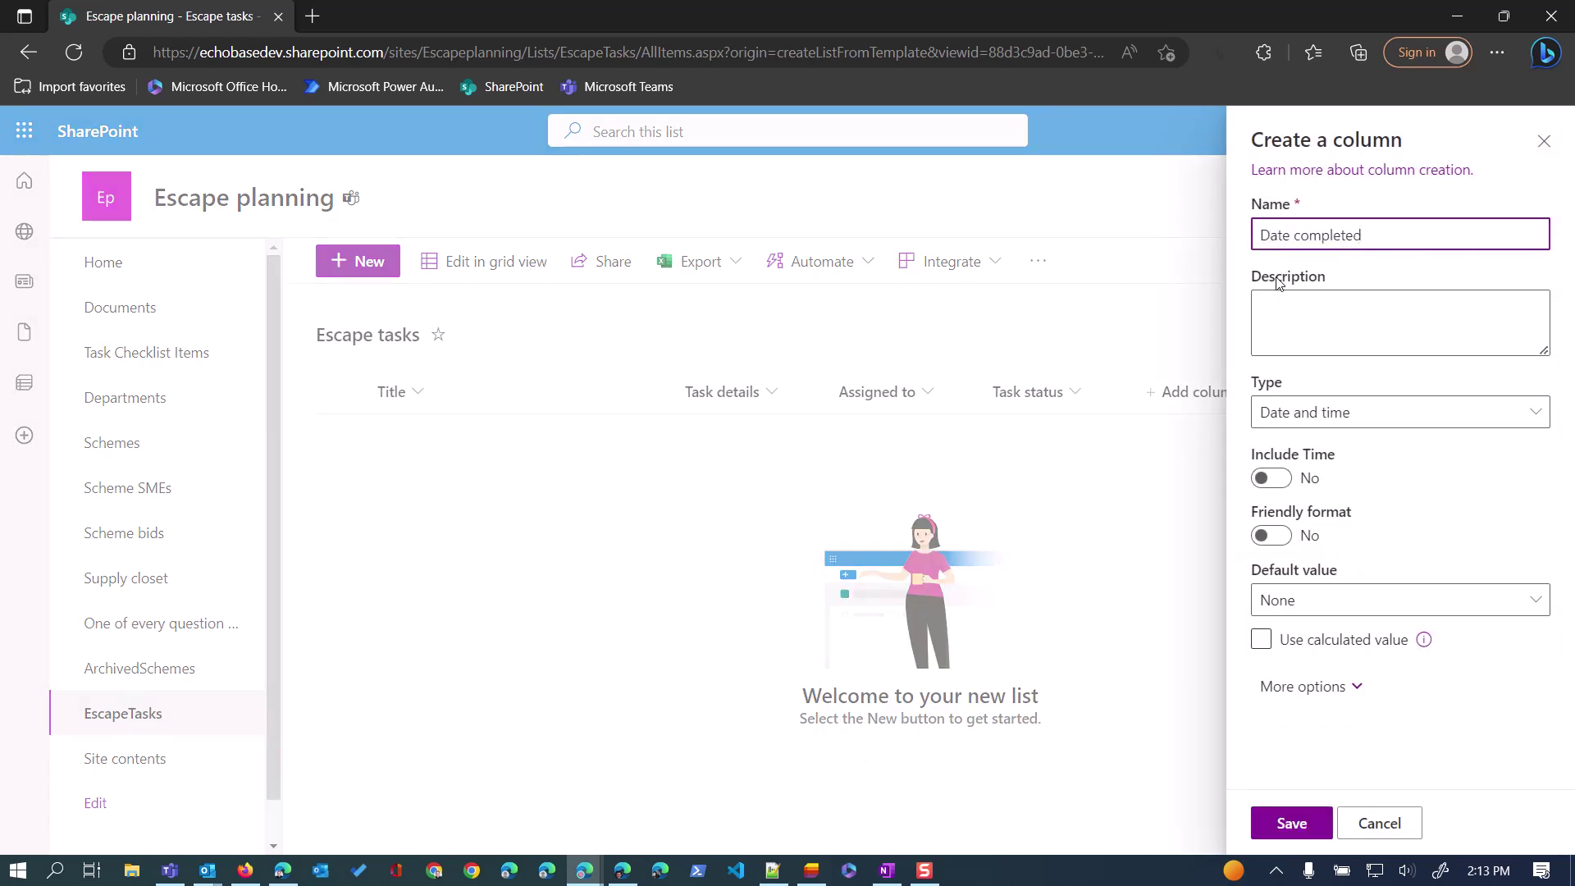
left_click(1269, 478)
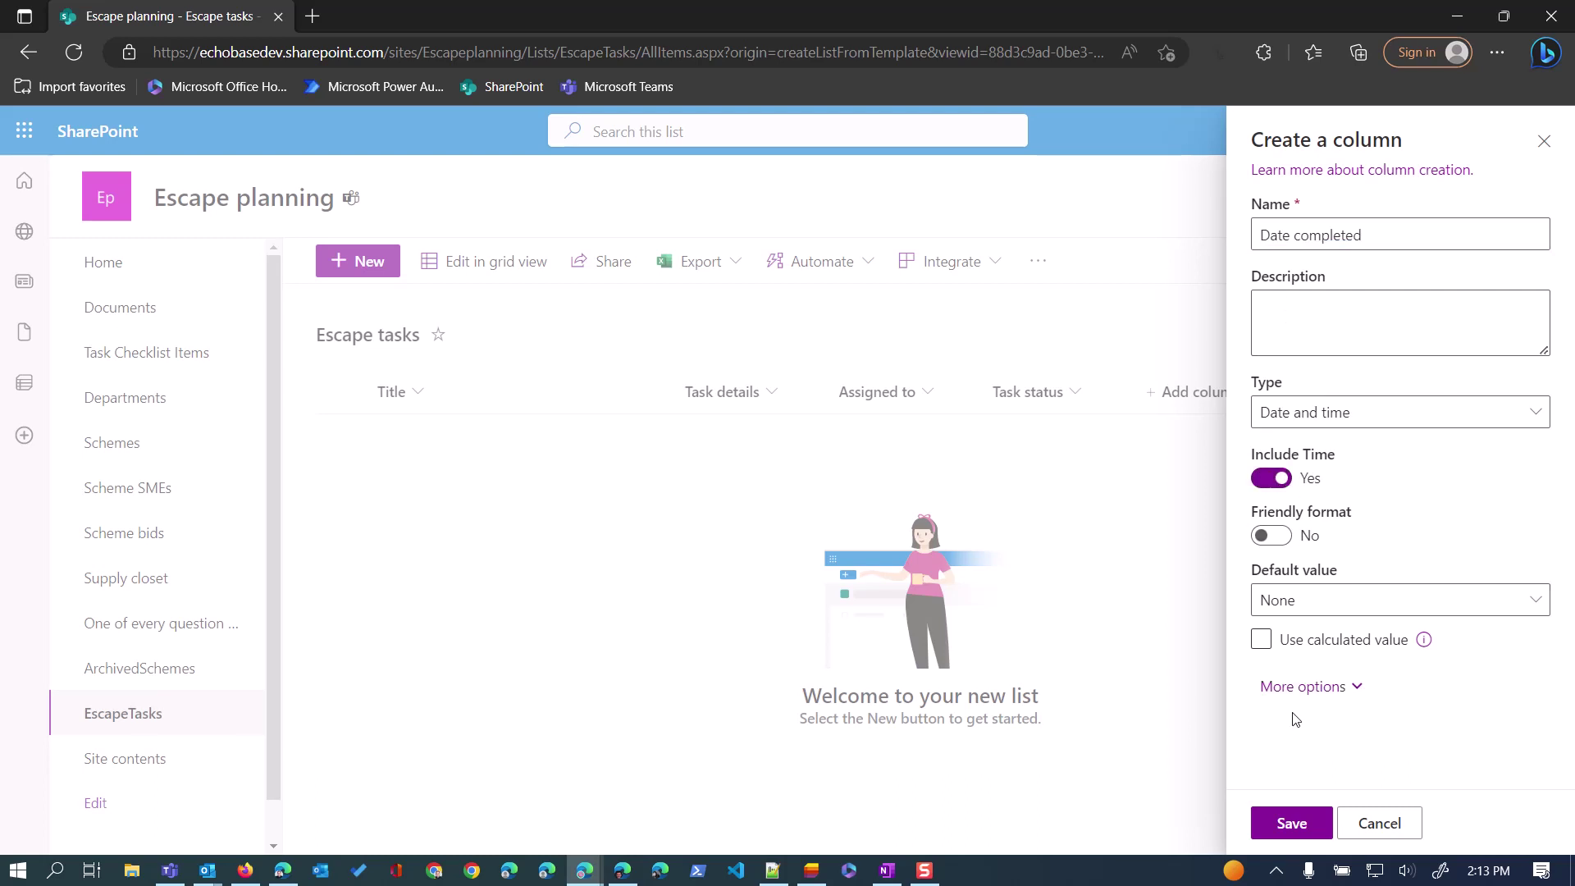
left_click(1293, 820)
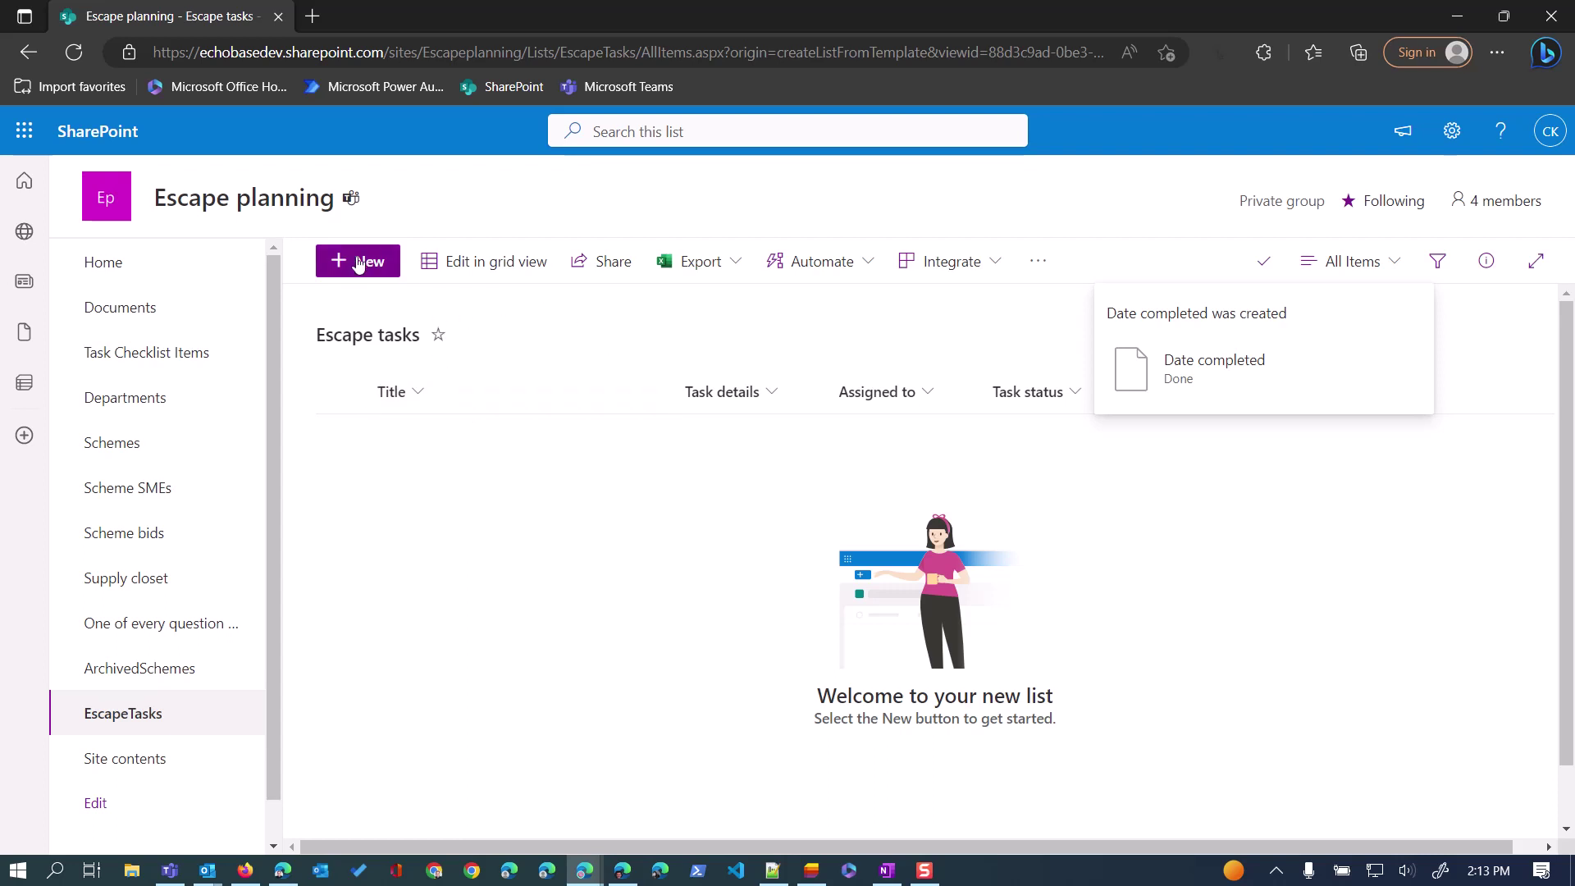
In grid view, add tasks 'Distract guard dogs with steak', 'Tunnel under north fence', 'Get to Paris by morning'
left_click(481, 264)
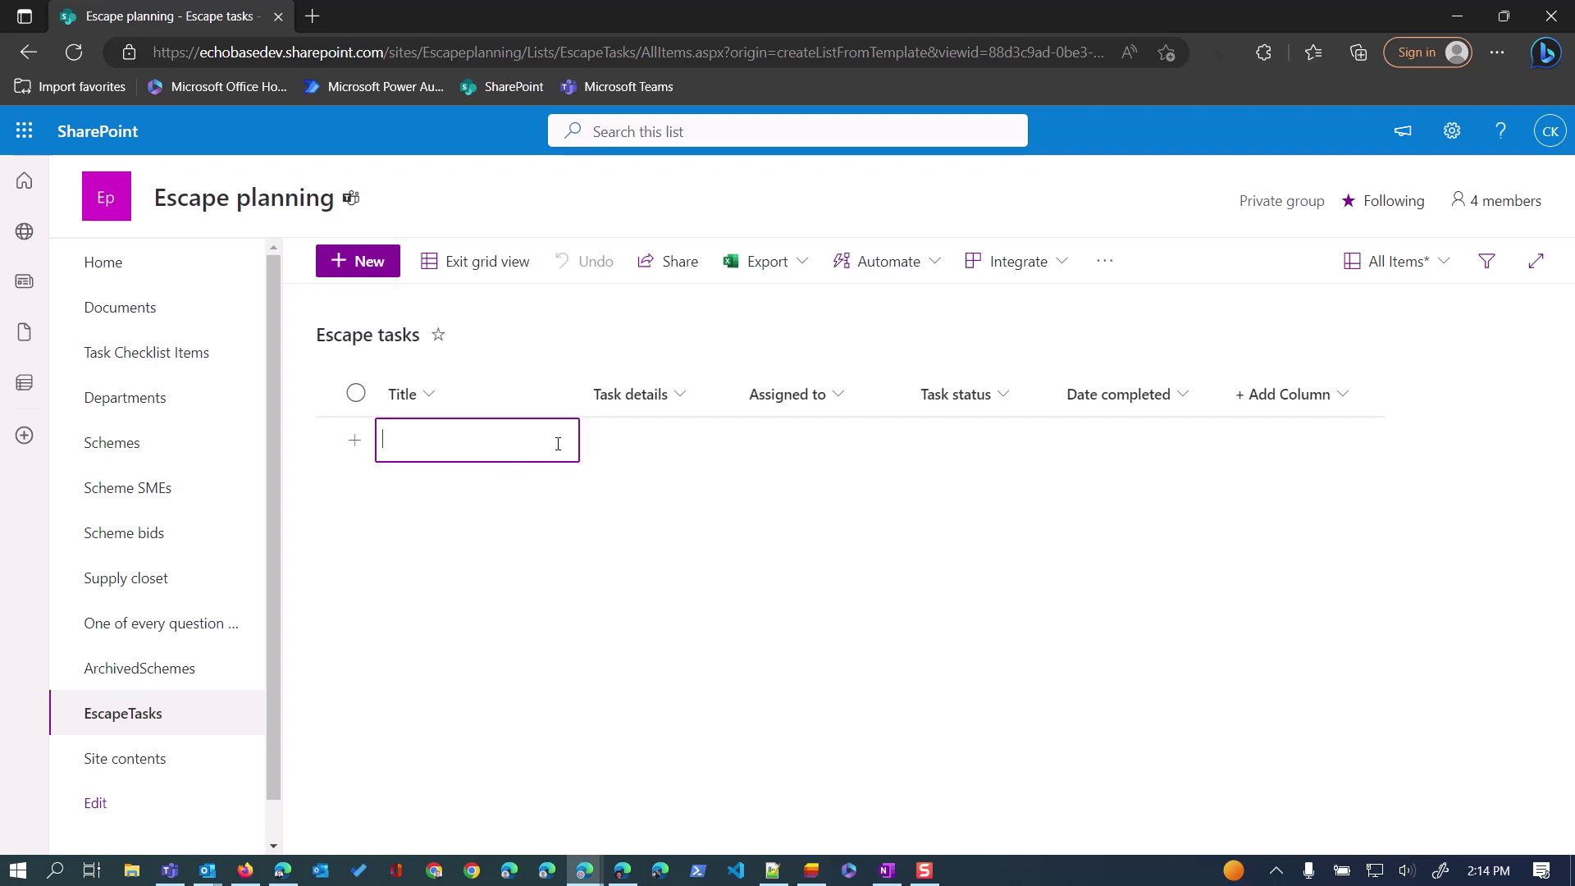
type("Distract guard dogs with ")
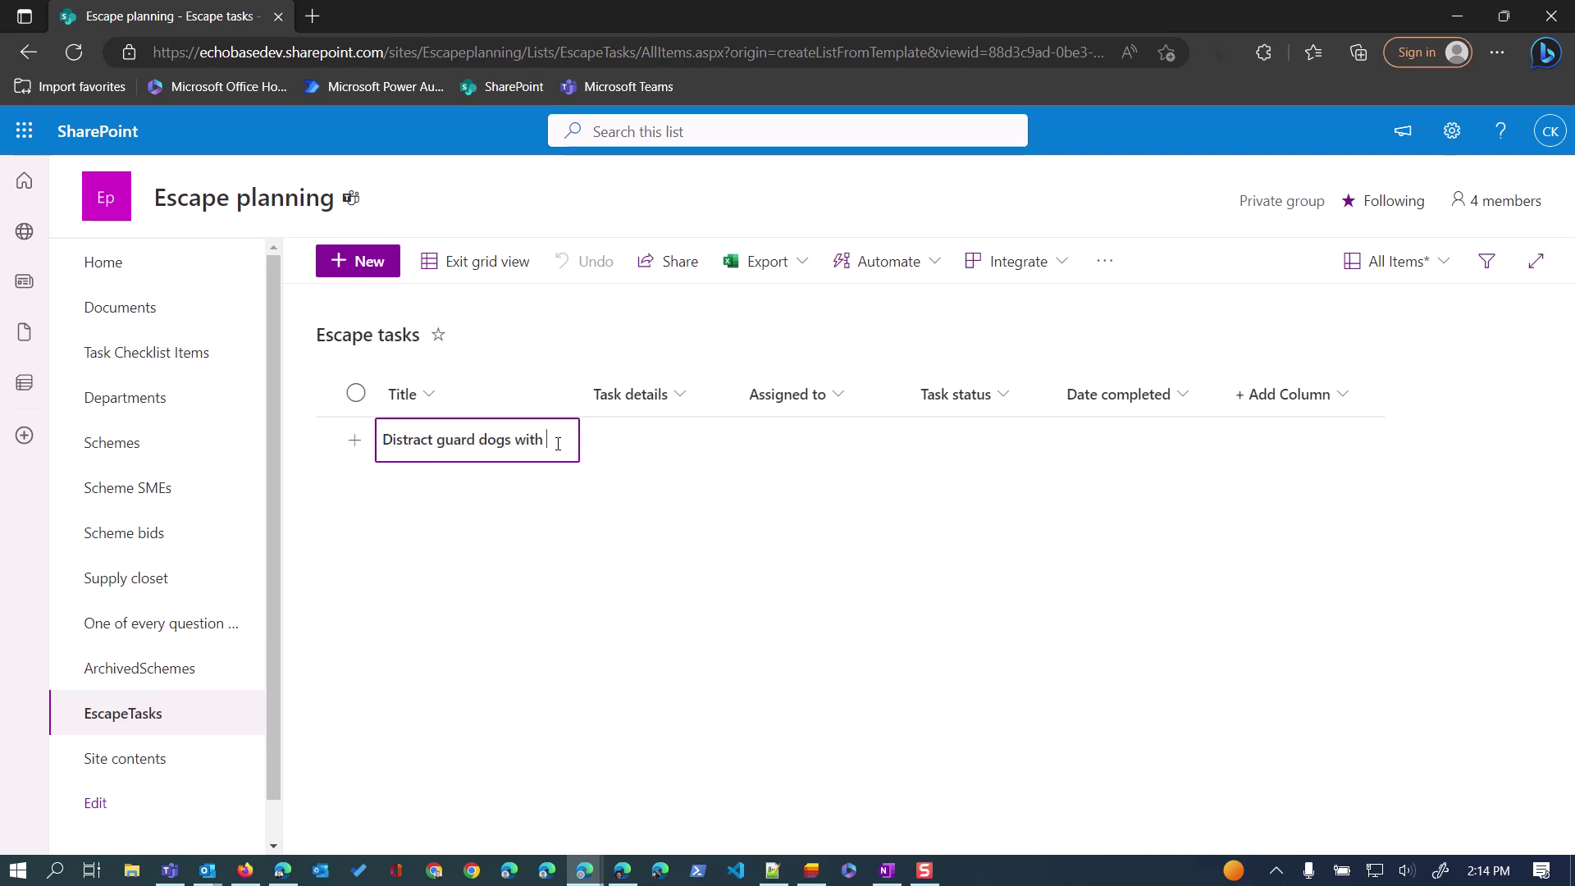
type("steaks")
key("Return")
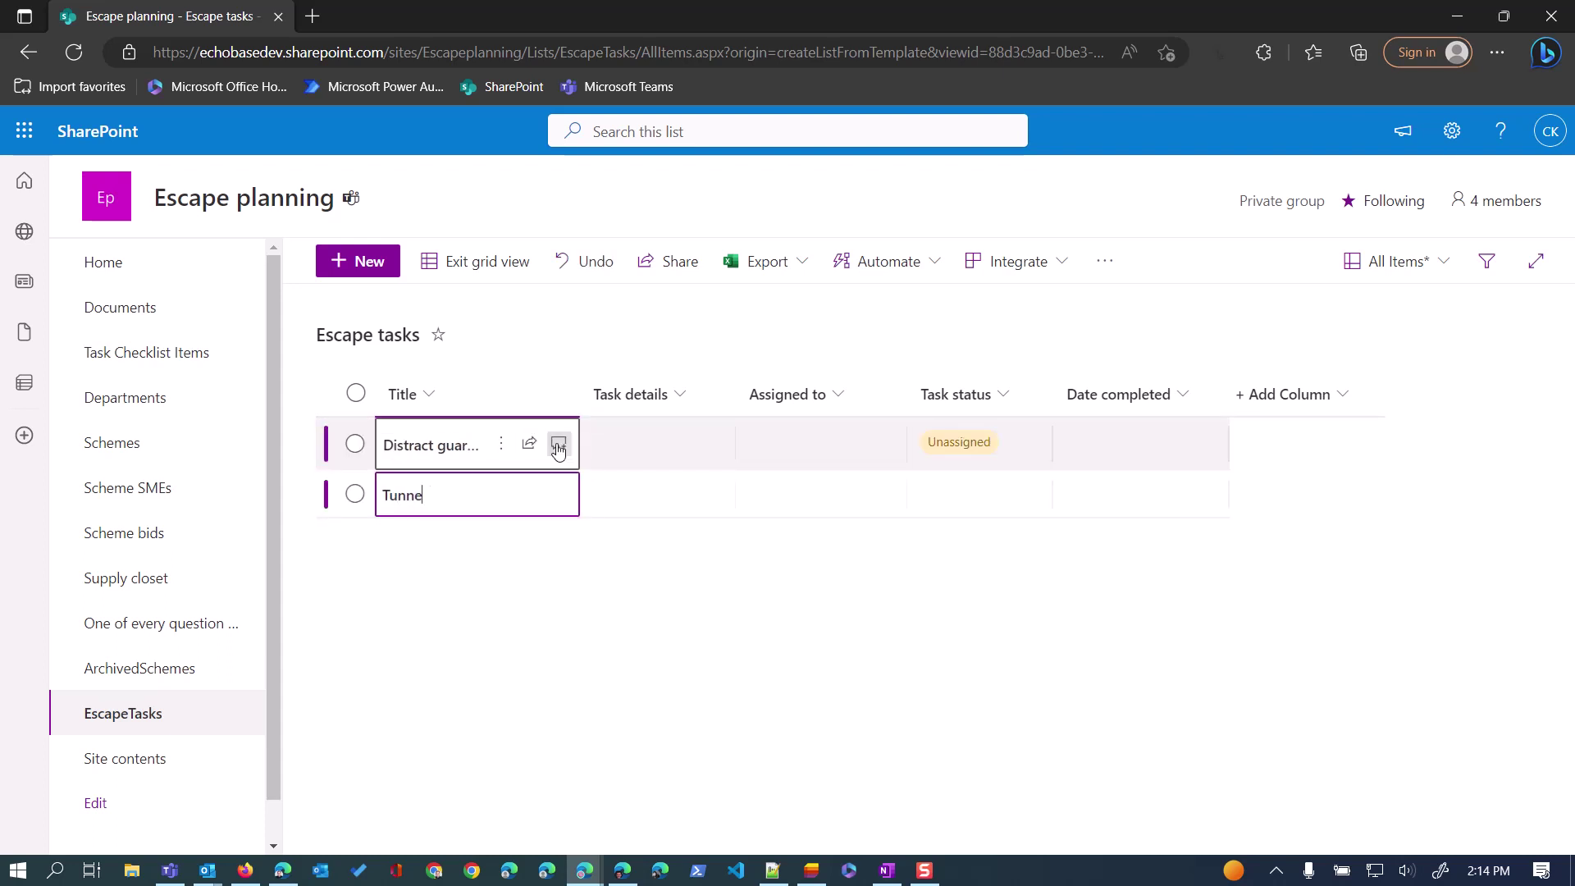
type("Tunnel under north fence")
key("Return")
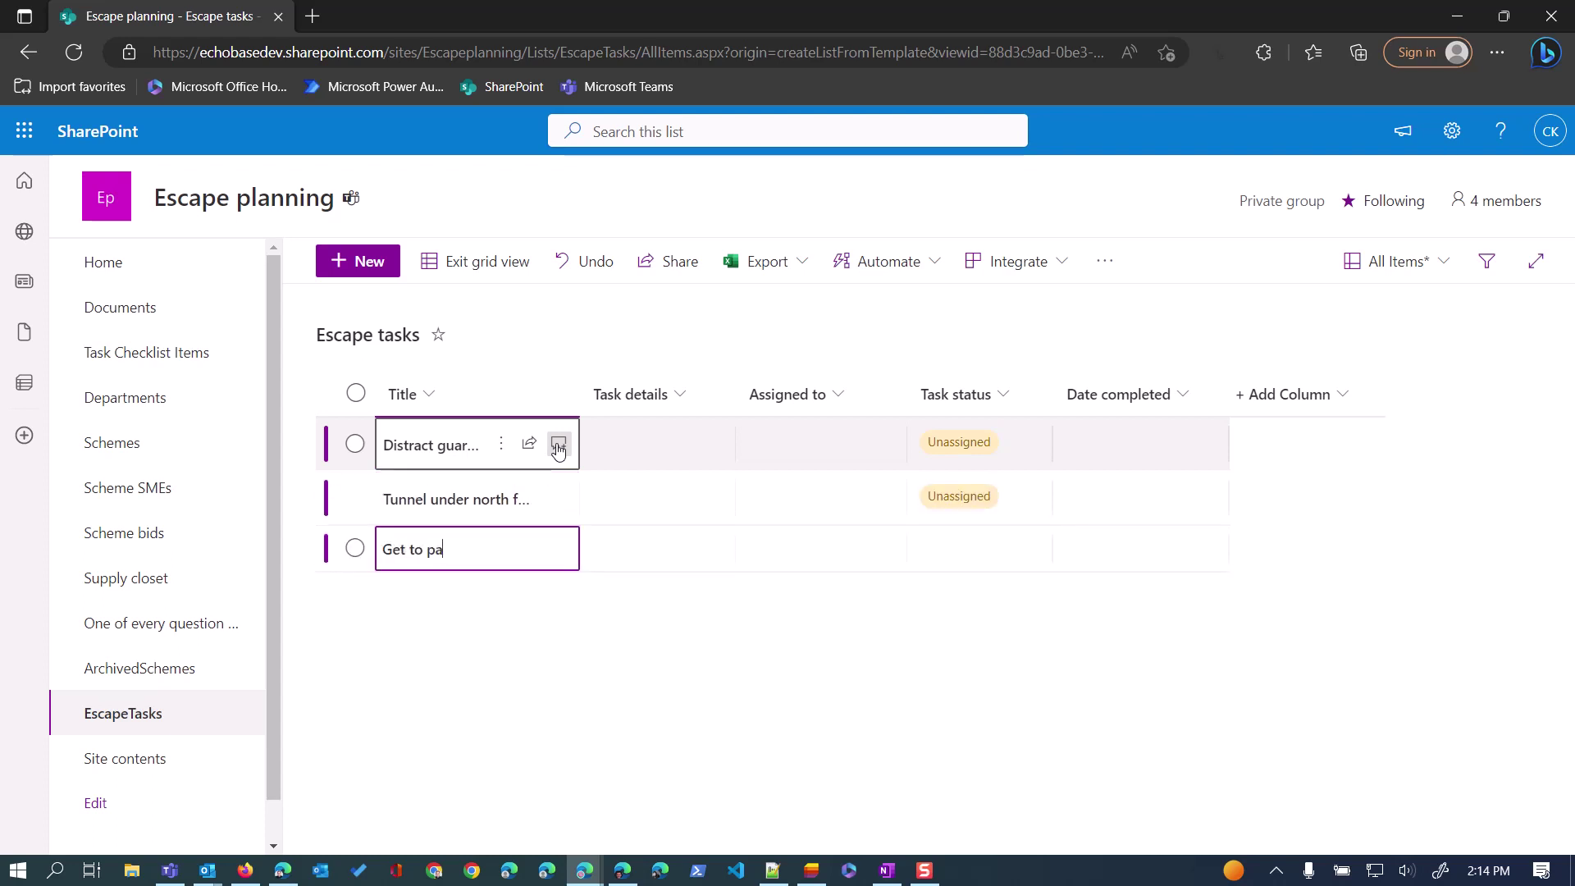
type("Get to pa")
key("BackSpace")
key("BackSpace")
type("Paris by morn")
type("ing")
key("Return")
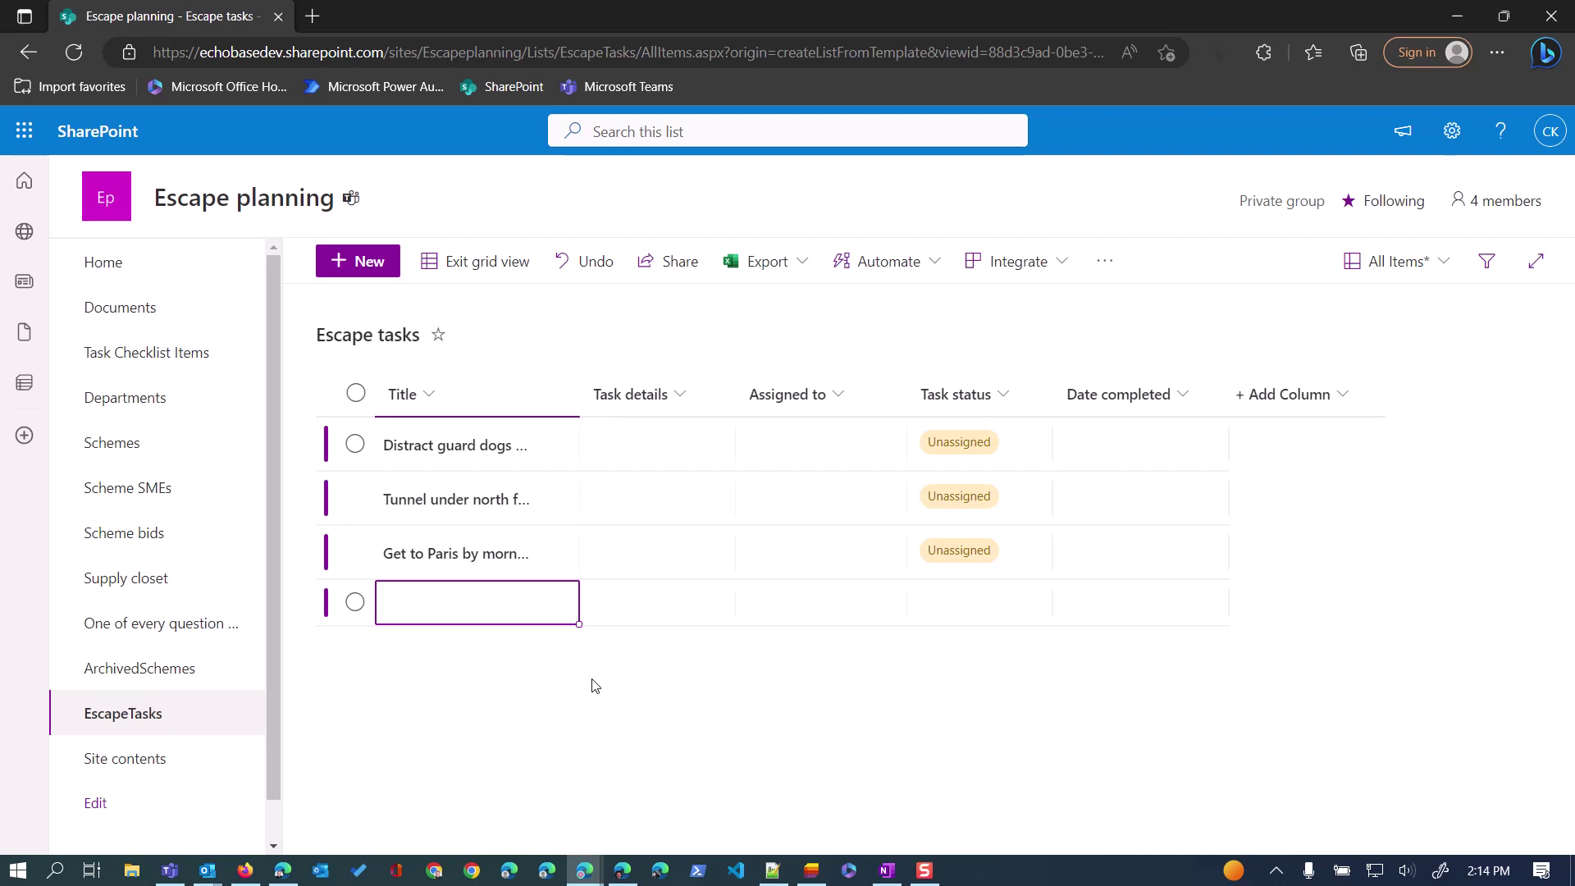
left_click(460, 261)
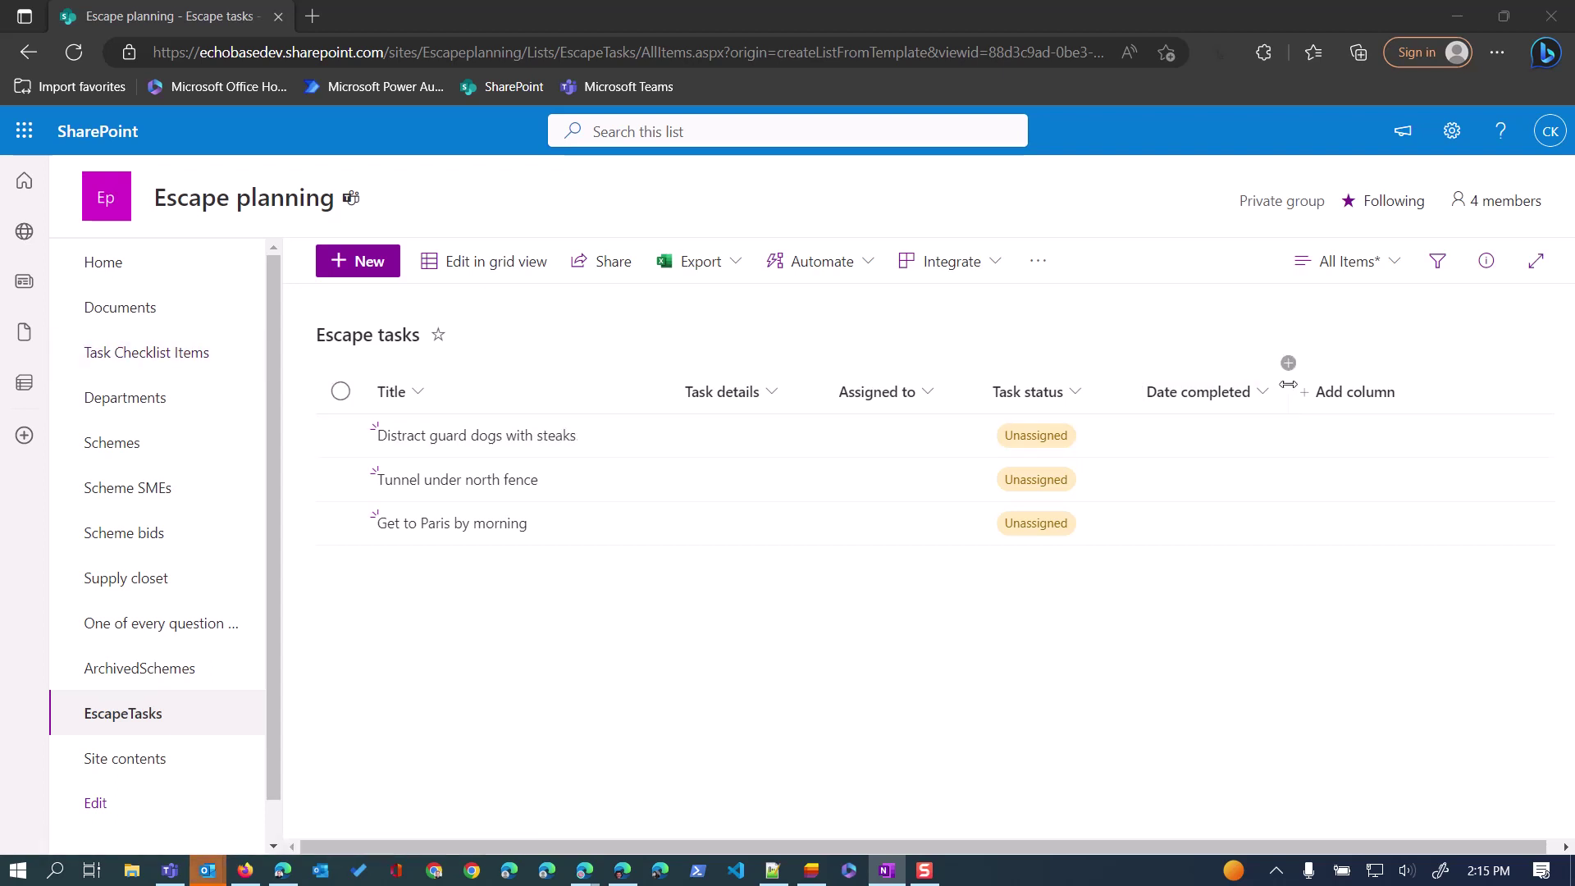
Open the Assigned to column's header menu
mouse_move(973, 401)
left_click(927, 393)
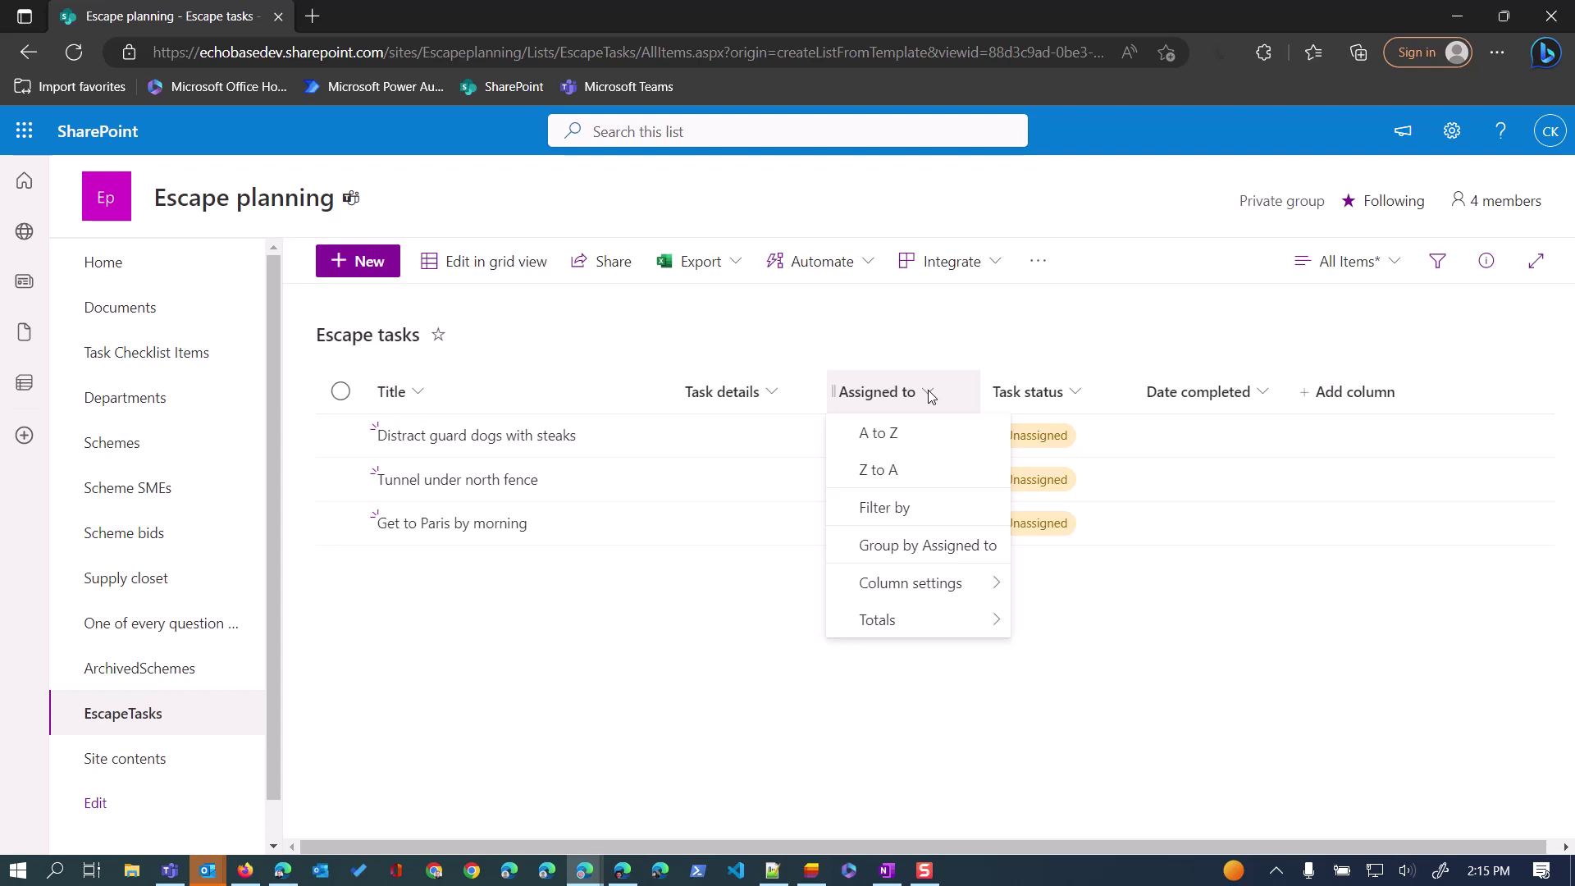
Replace the Assigned to column's default JSON with the prepared Claim/Undo formatting and save
mouse_move(912, 589)
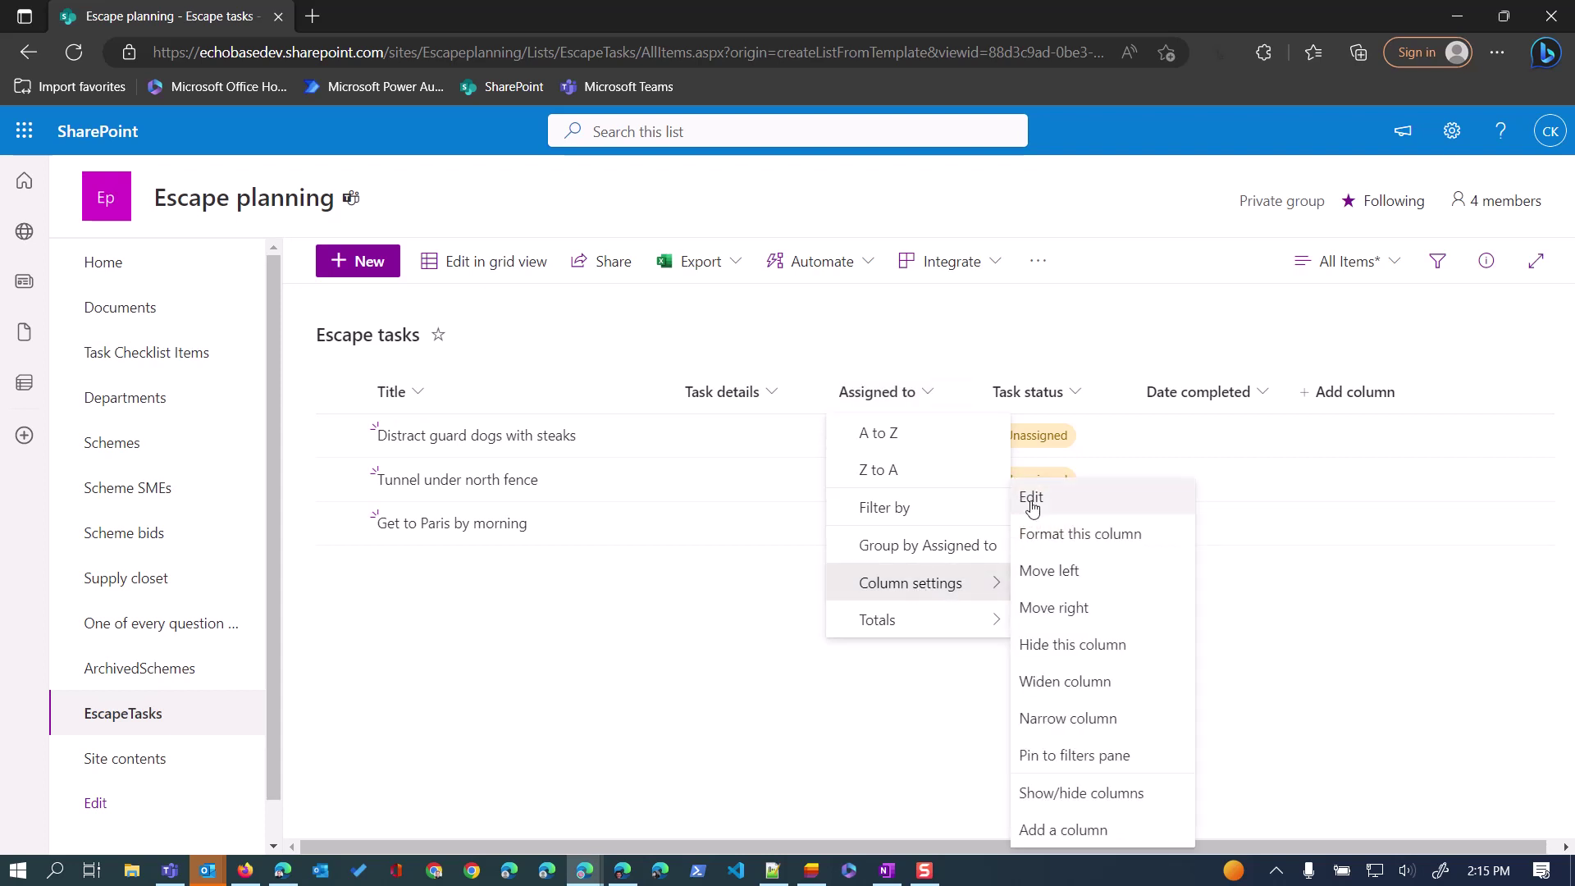
left_click(1099, 541)
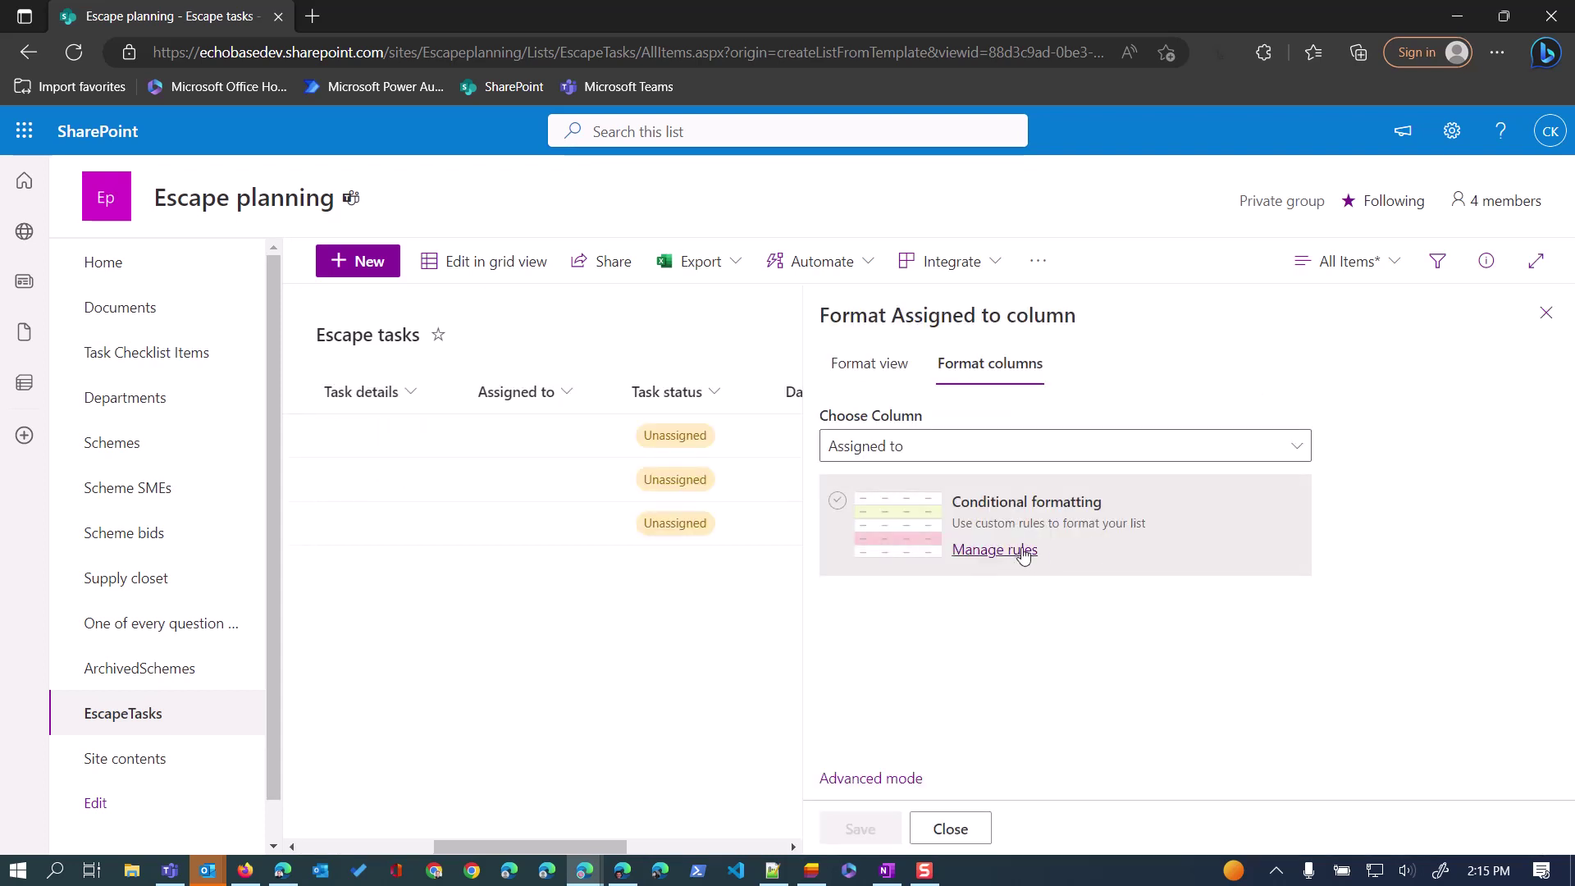
left_click(875, 778)
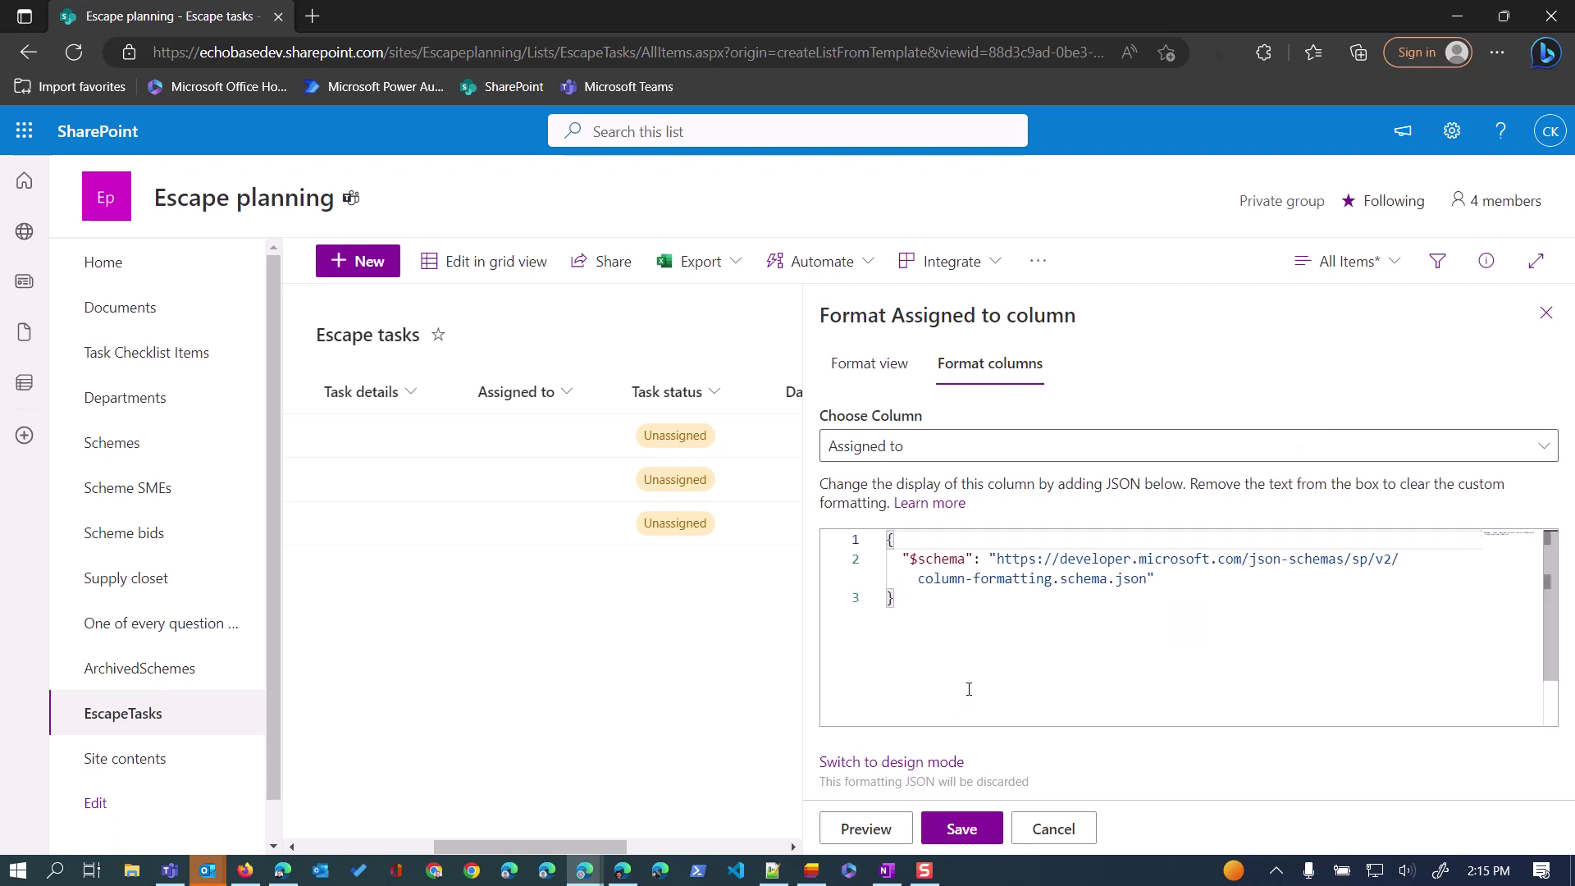
left_click_drag(965, 625, 794, 420)
key("Delete")
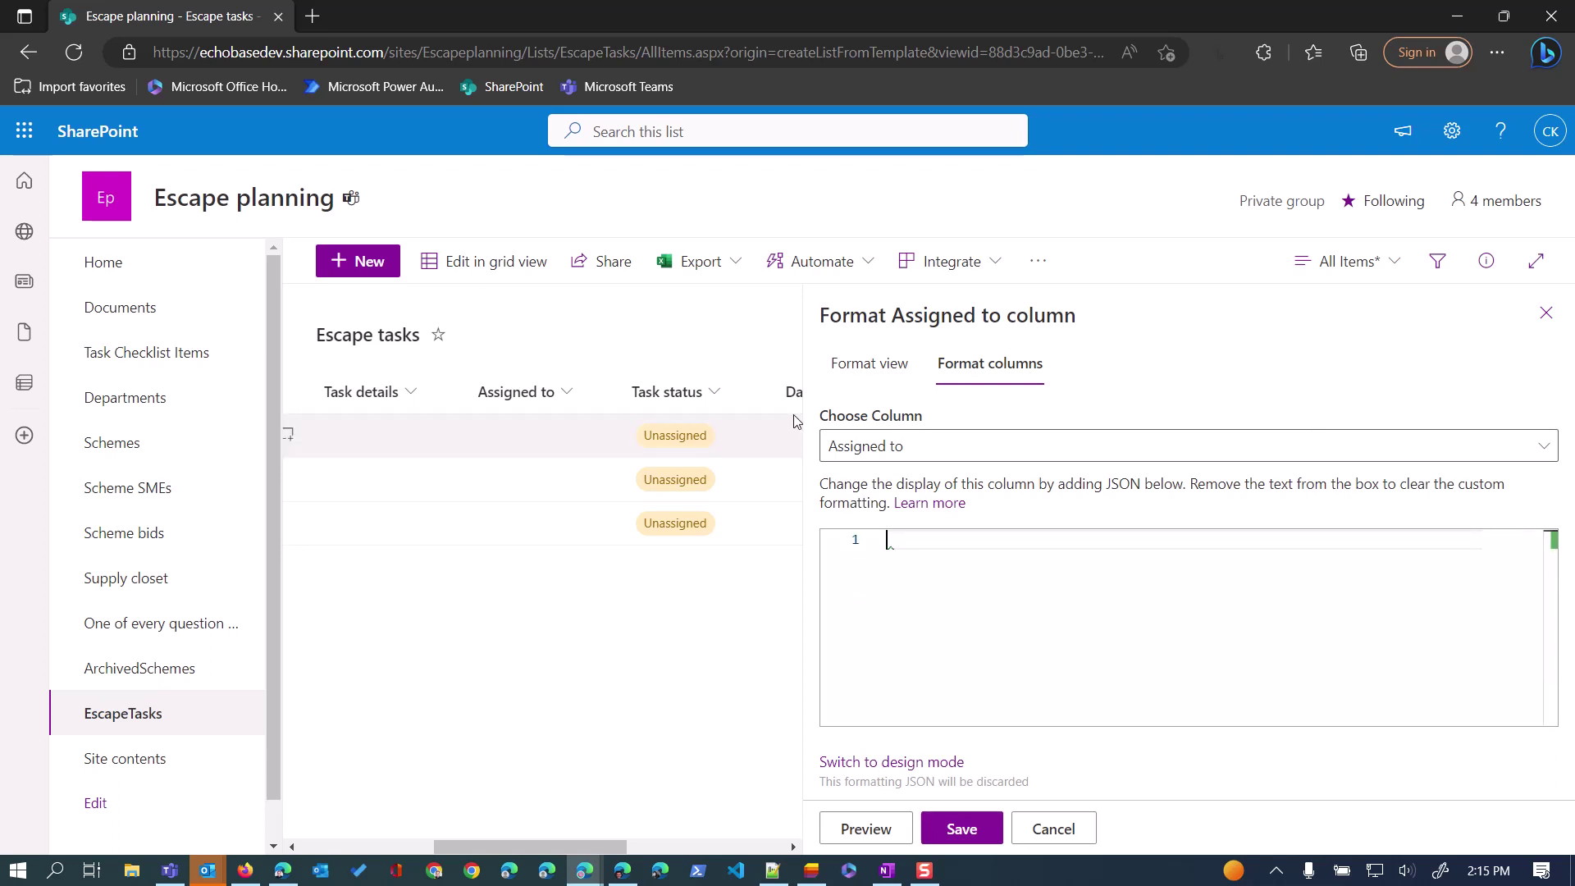
key("ctrl+v")
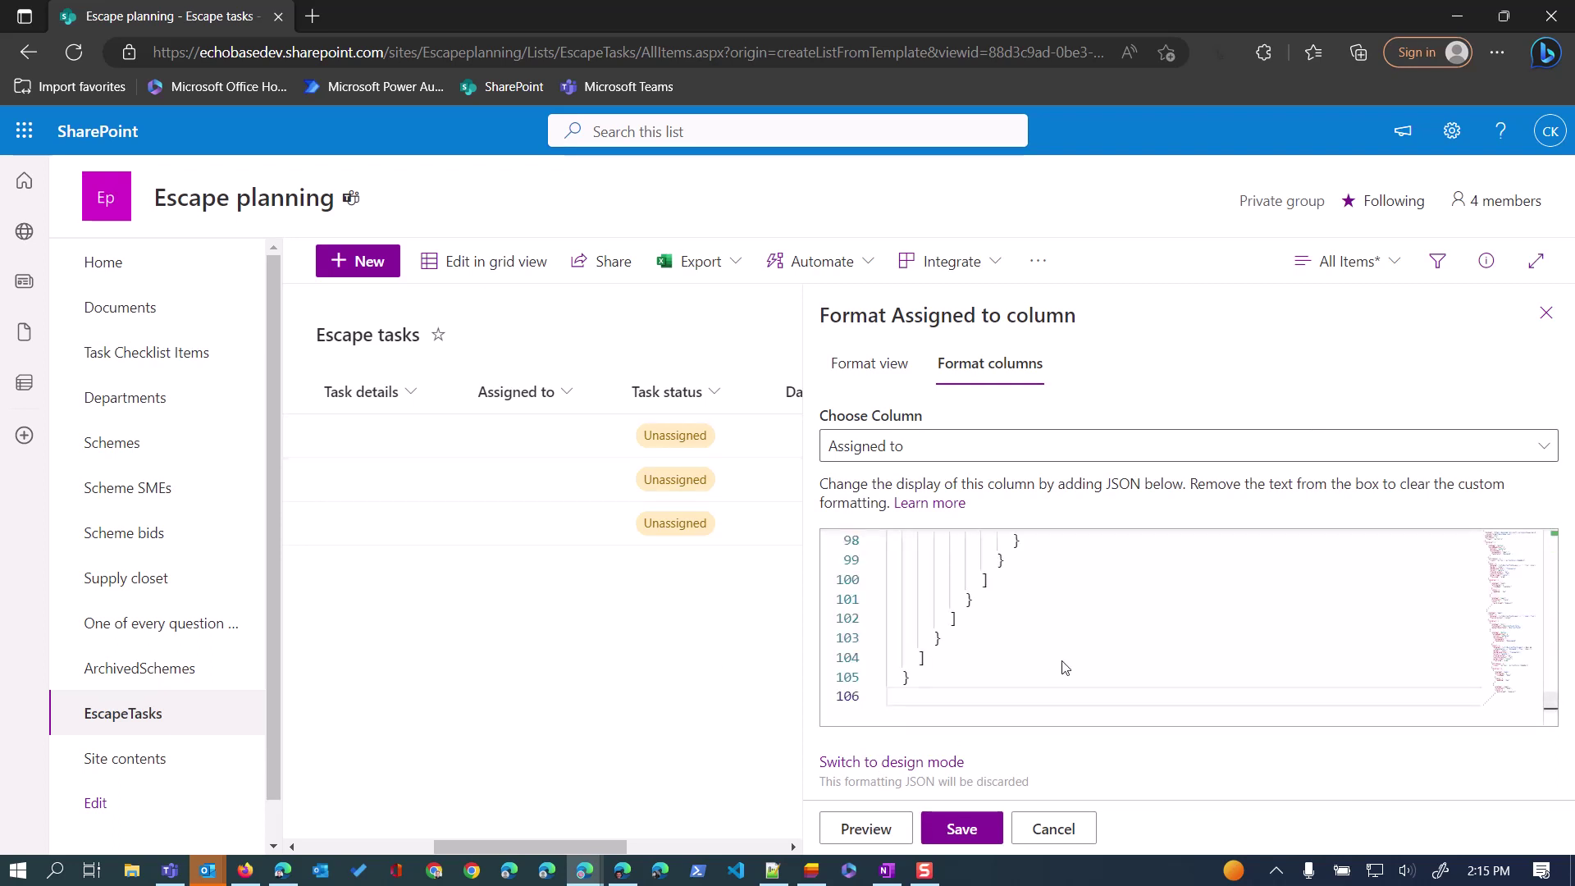
scroll(1055, 652, "up", 6)
scroll(1053, 619, "up", 12)
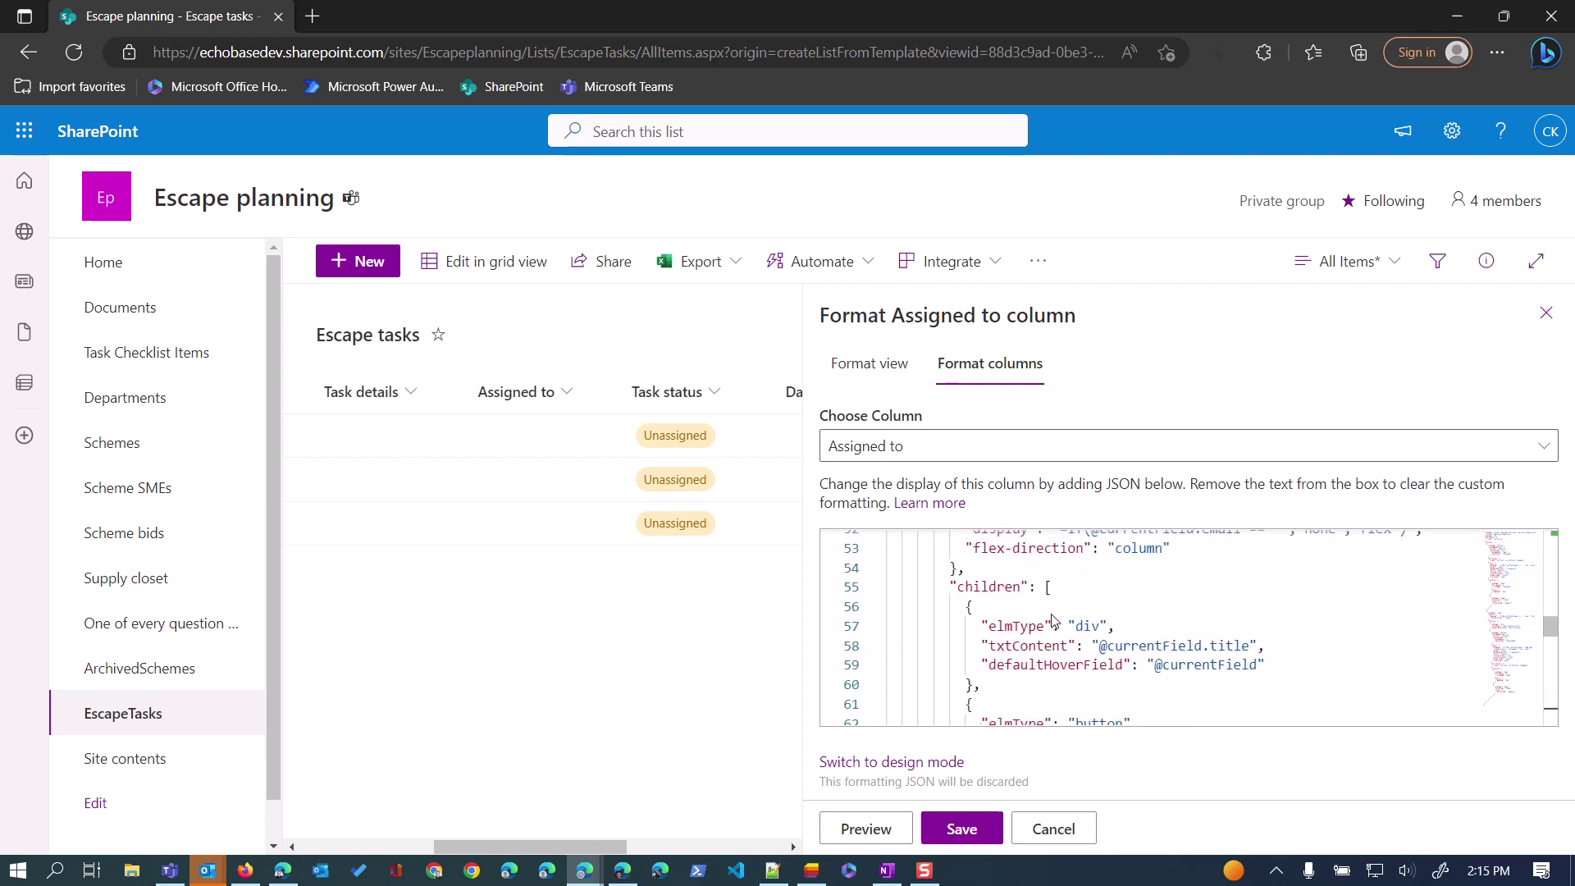
scroll(1071, 615, "up", 7)
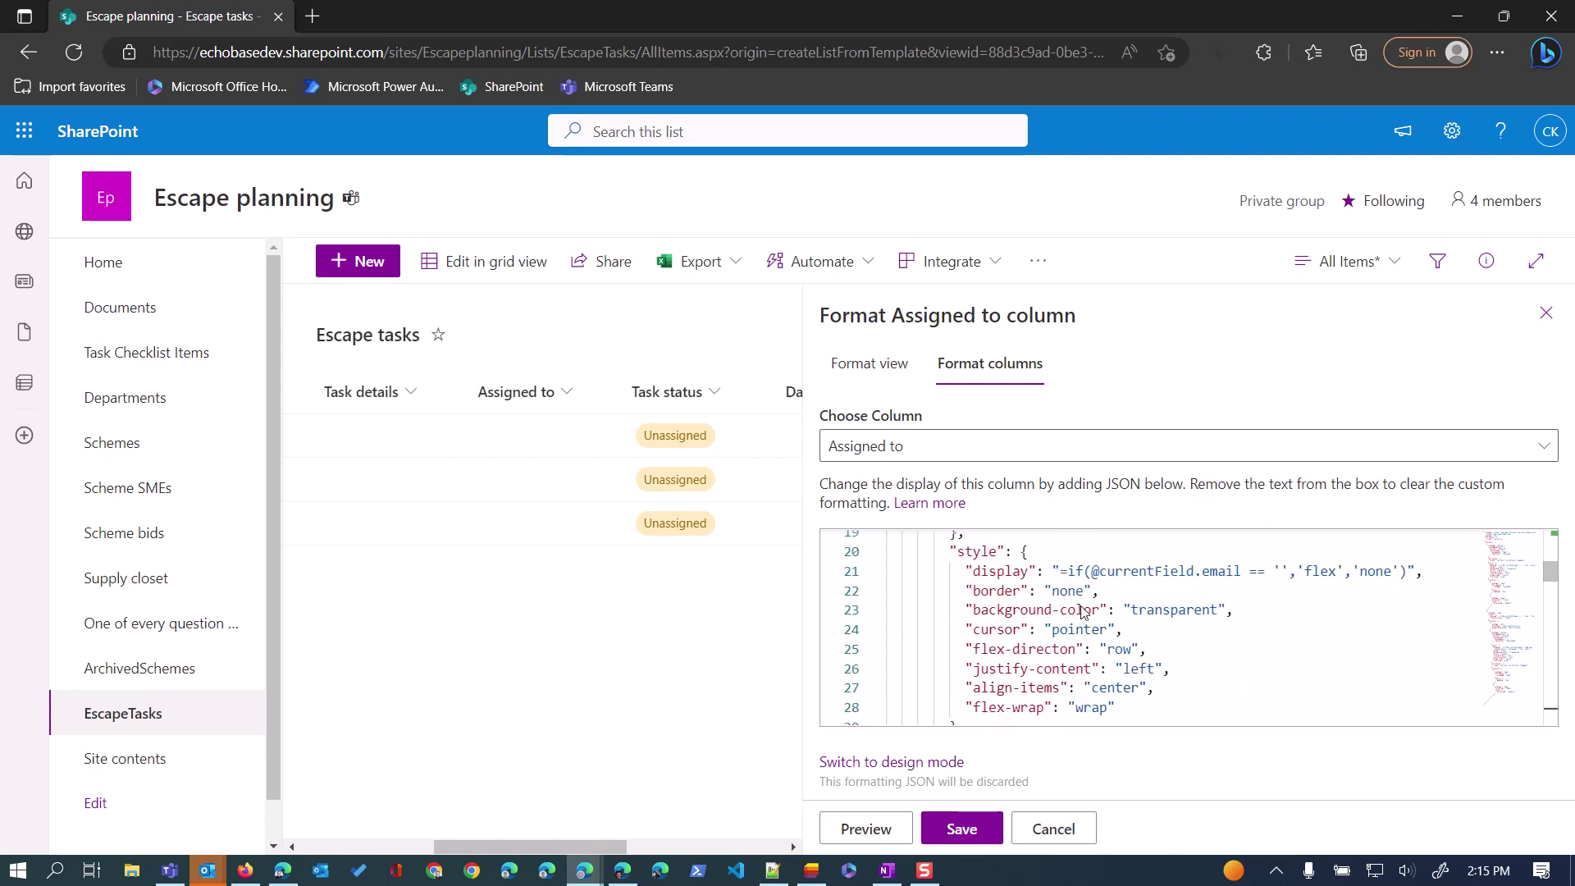
scroll(1086, 608, "down", 6)
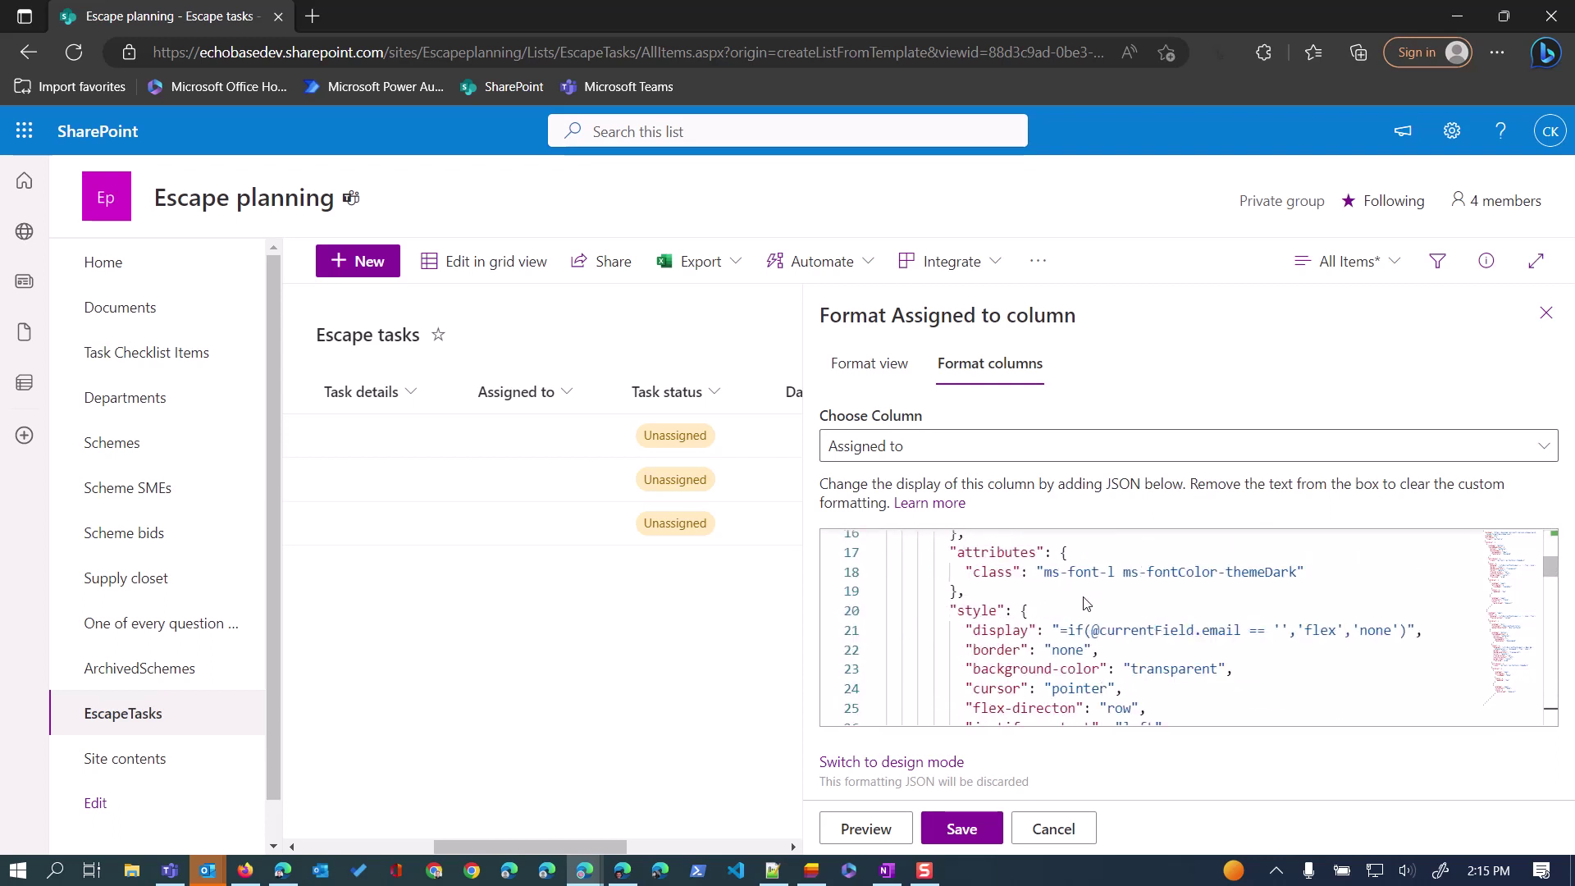
scroll(1092, 590, "down", 3)
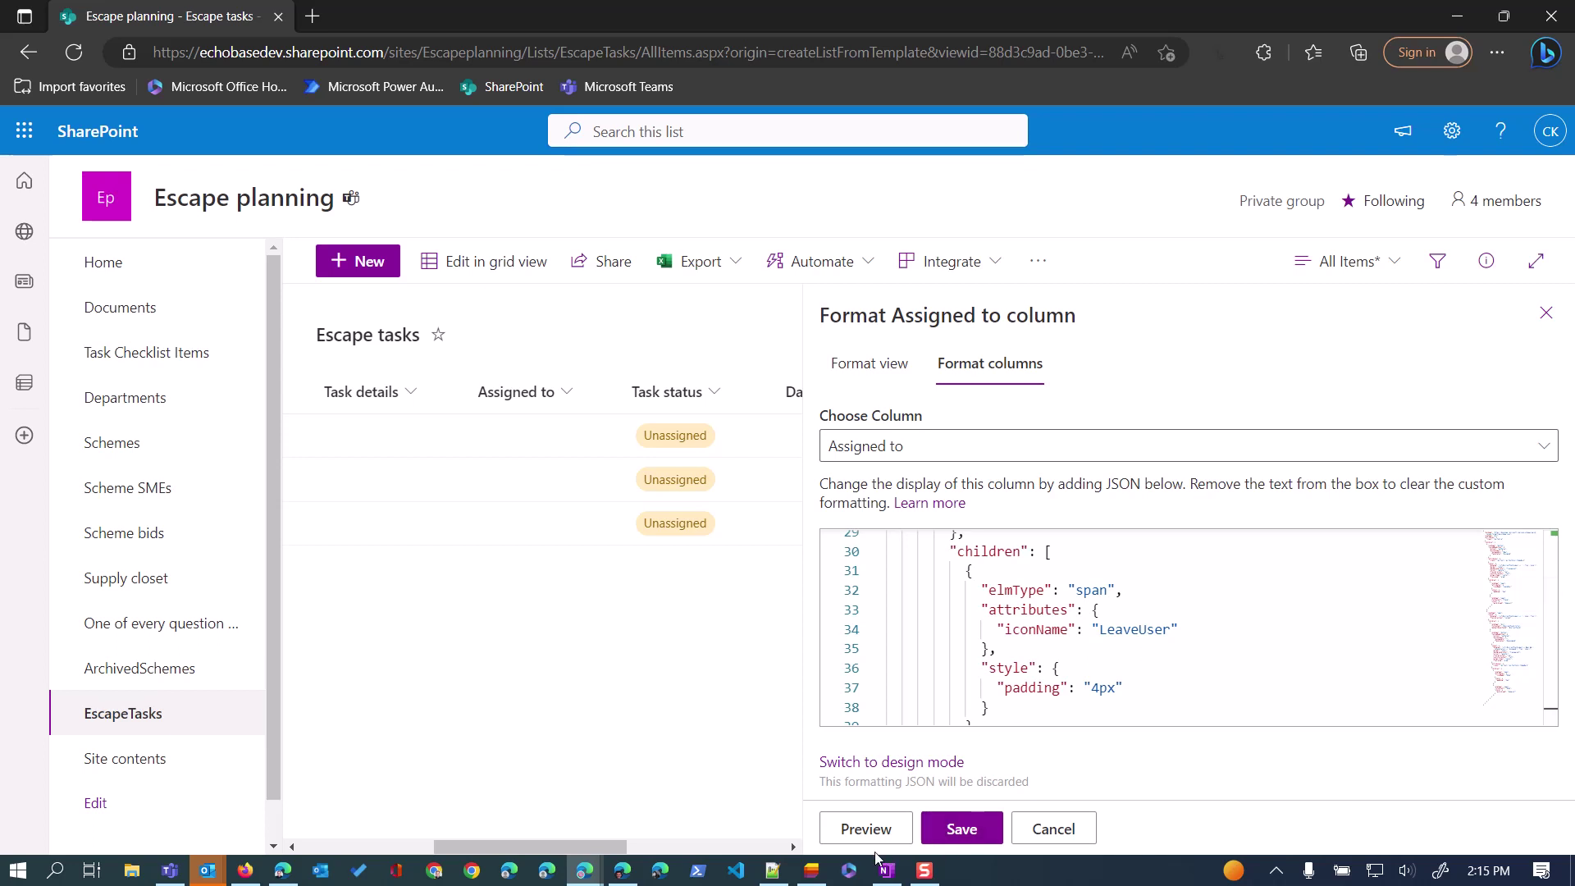
left_click(965, 827)
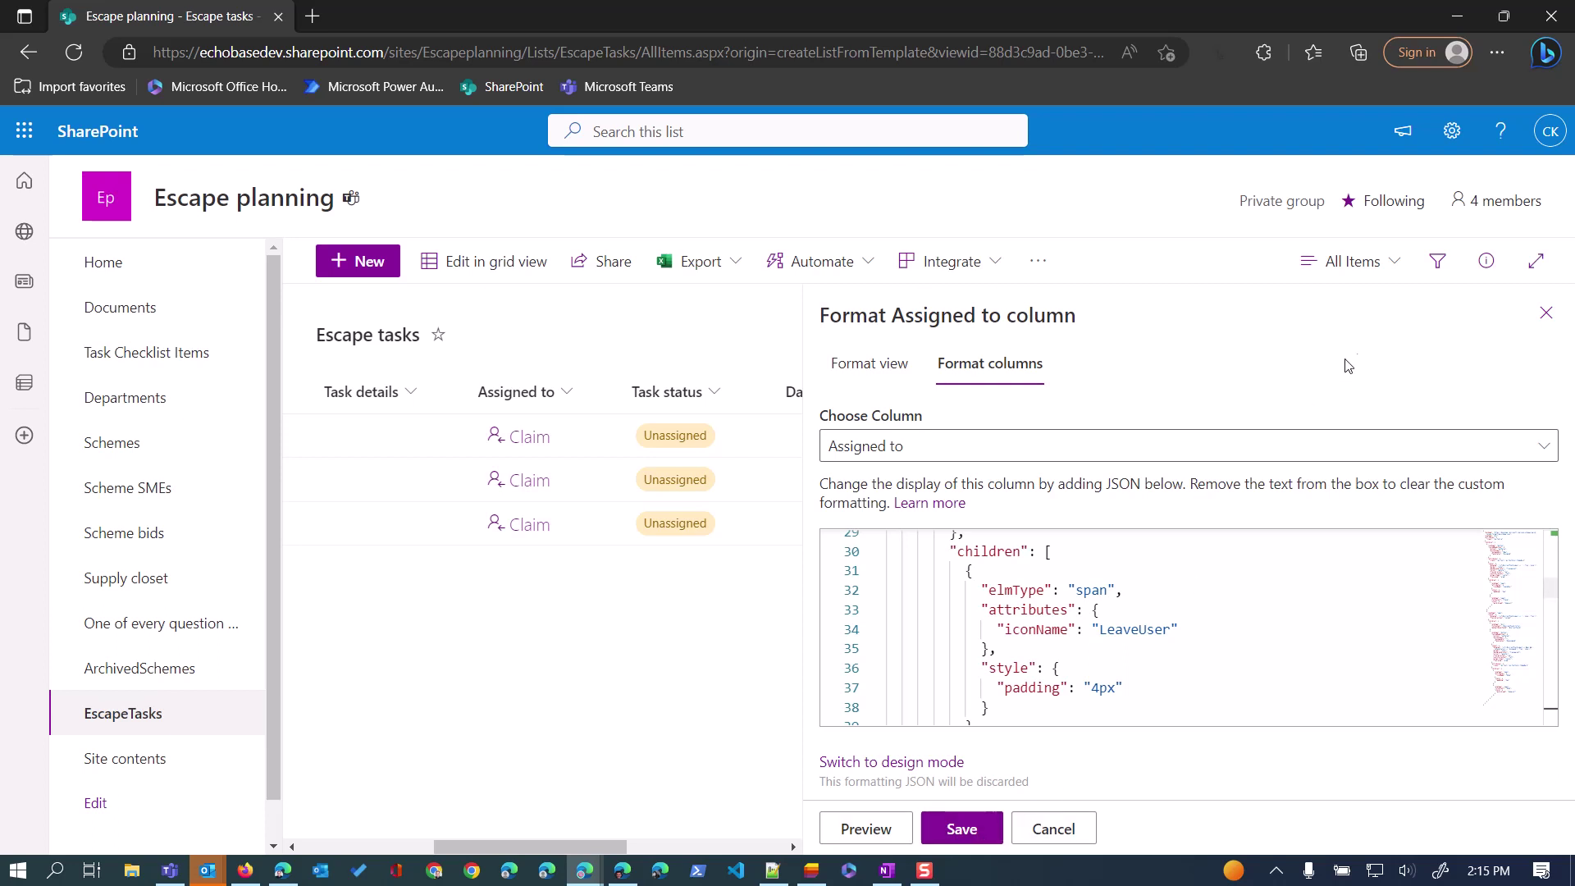
Close the format pane, test Claim then Undo on the first task, and switch to the second user's window
left_click(1547, 313)
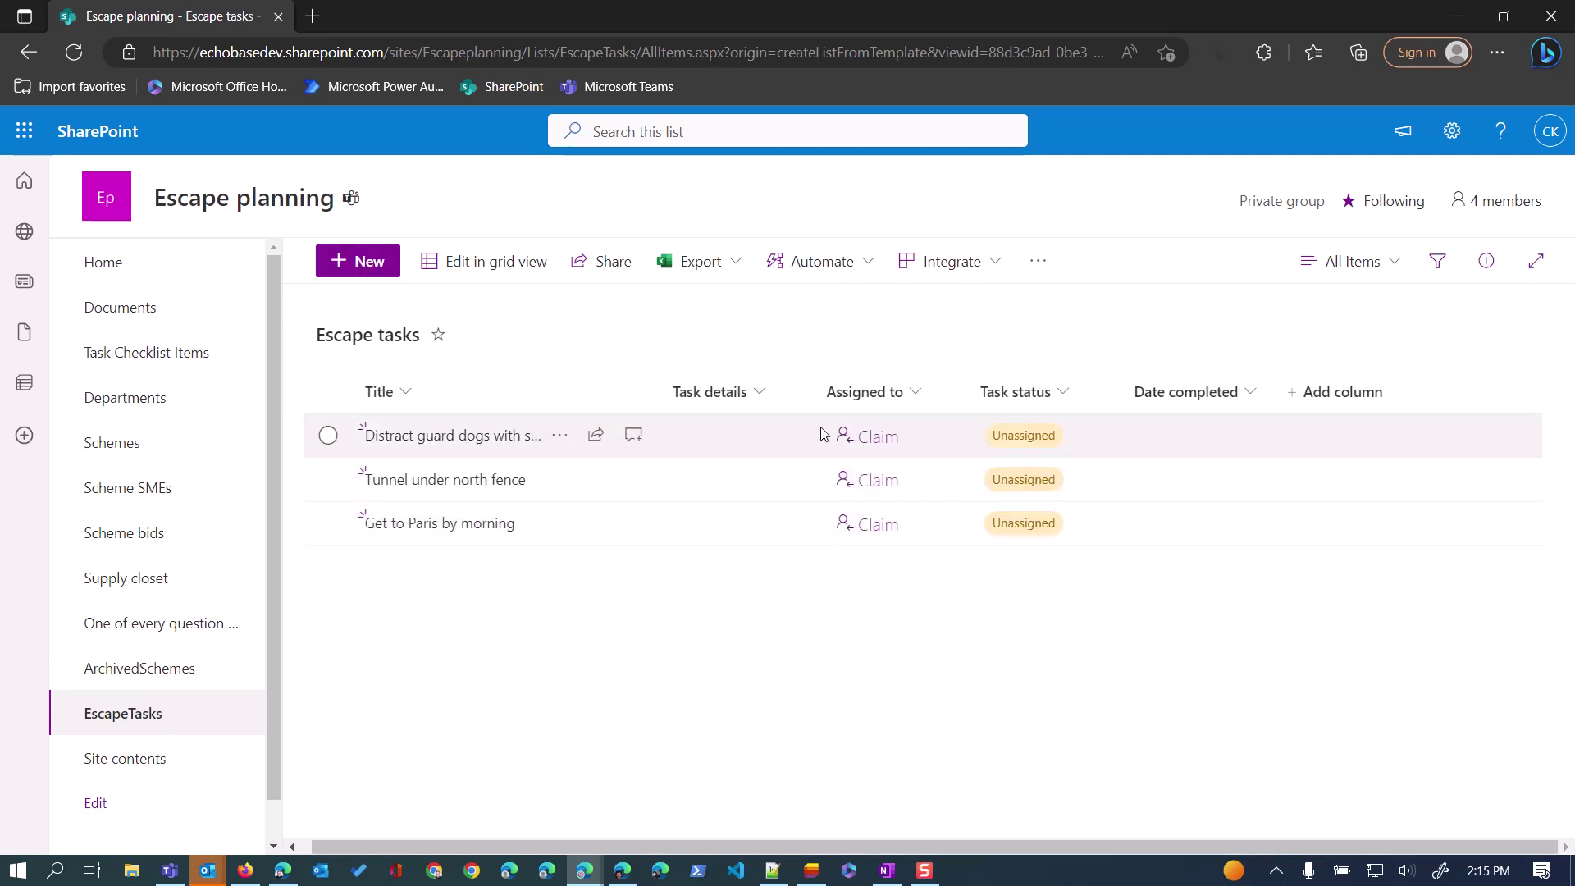
left_click(875, 435)
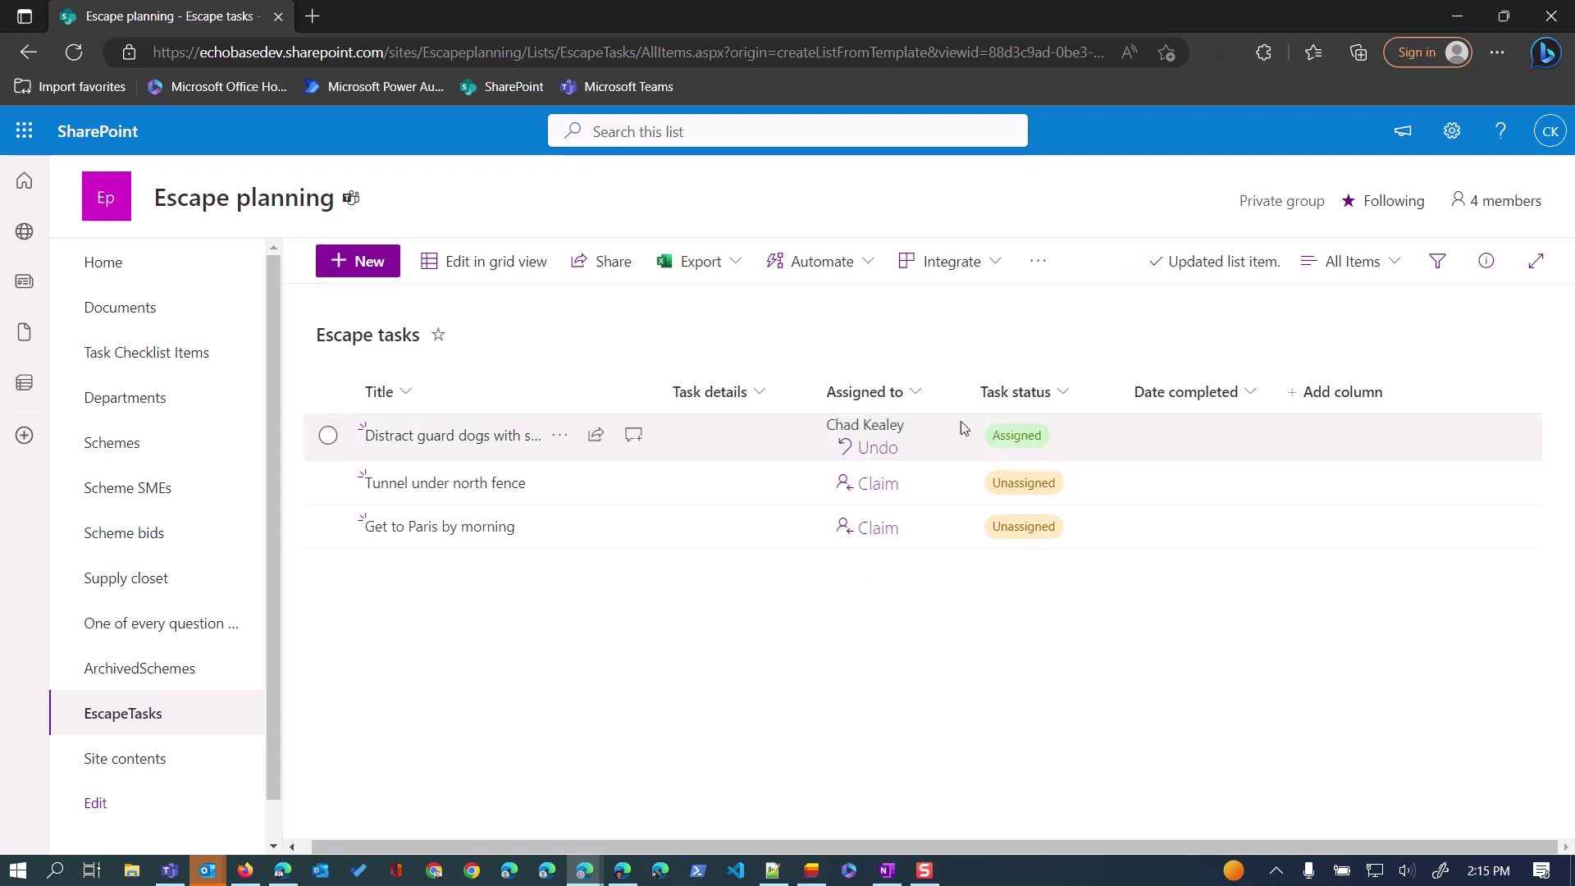
left_click(873, 458)
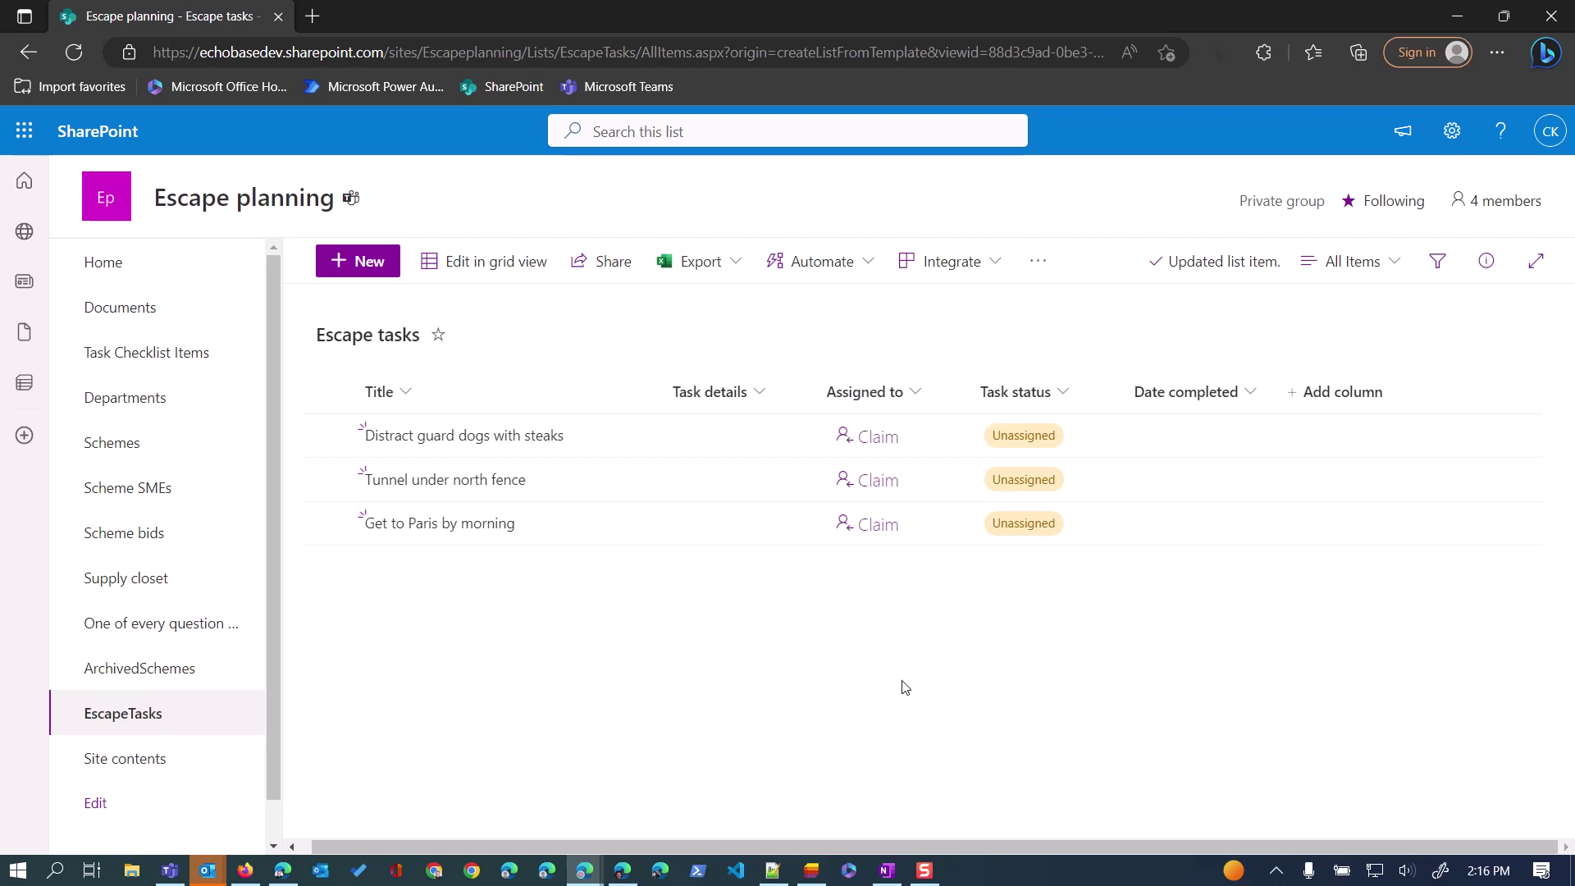
left_click(625, 875)
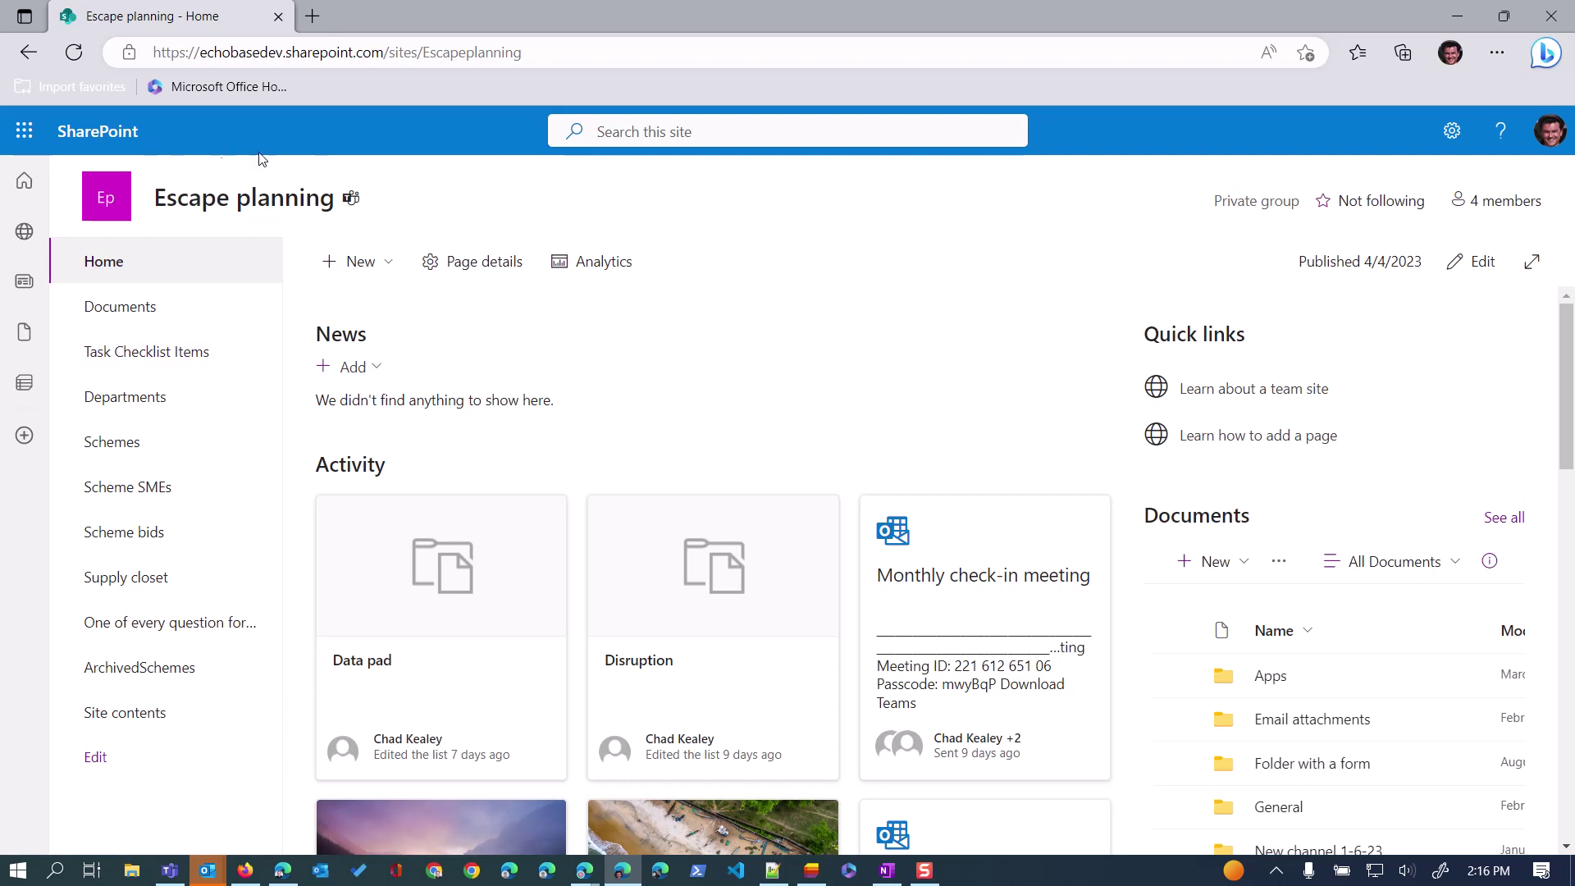
As the second user, reload the list and claim 'Tunnel under north fence', then return to the first window
key("Tab")
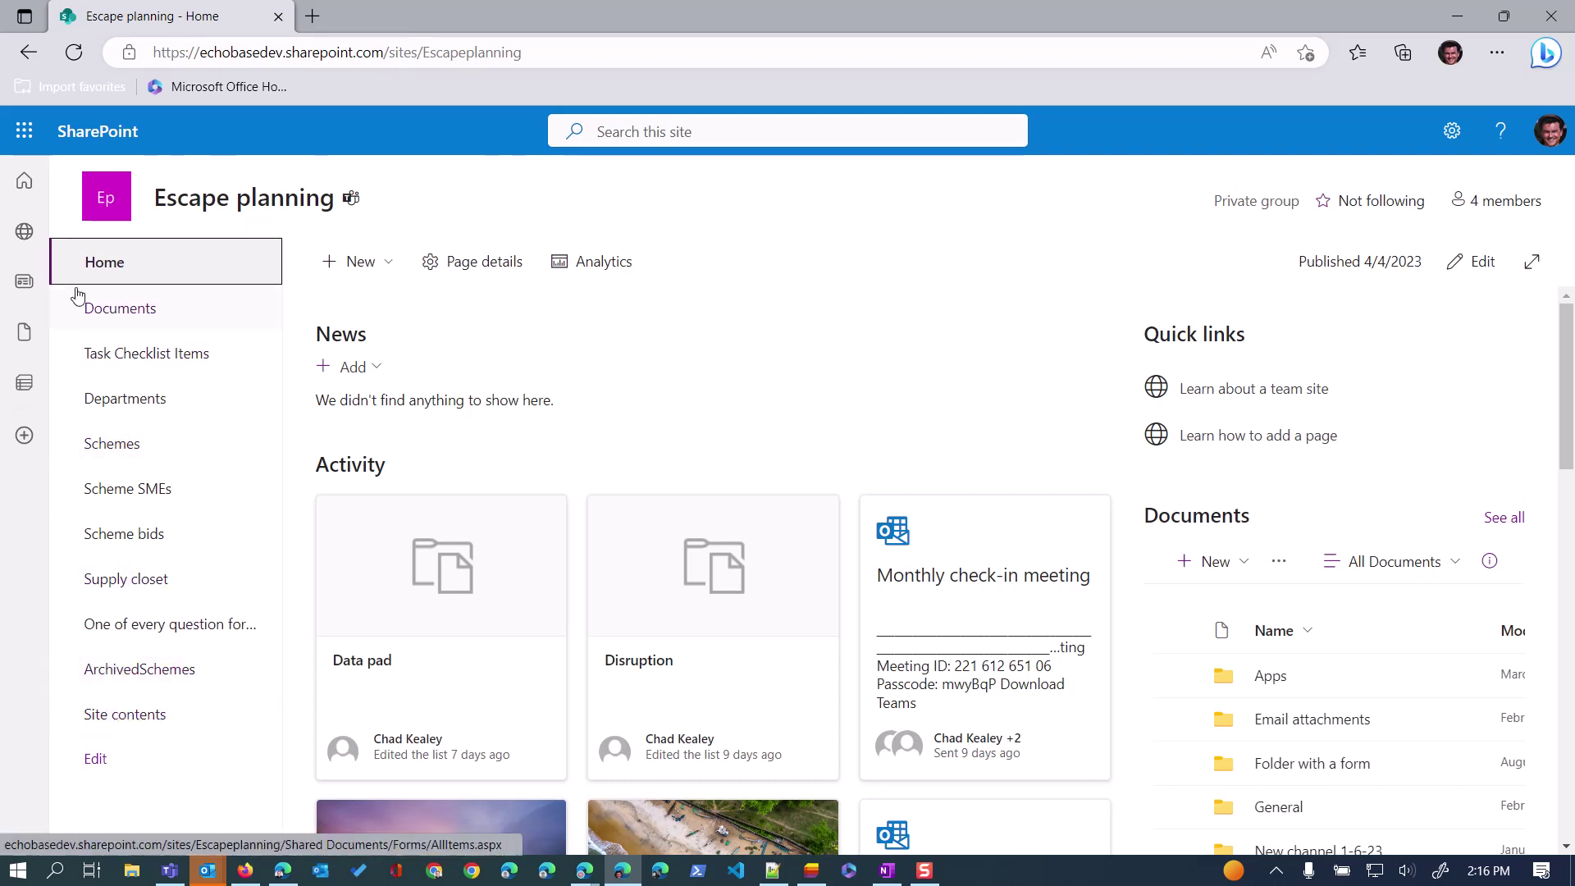
left_click(74, 54)
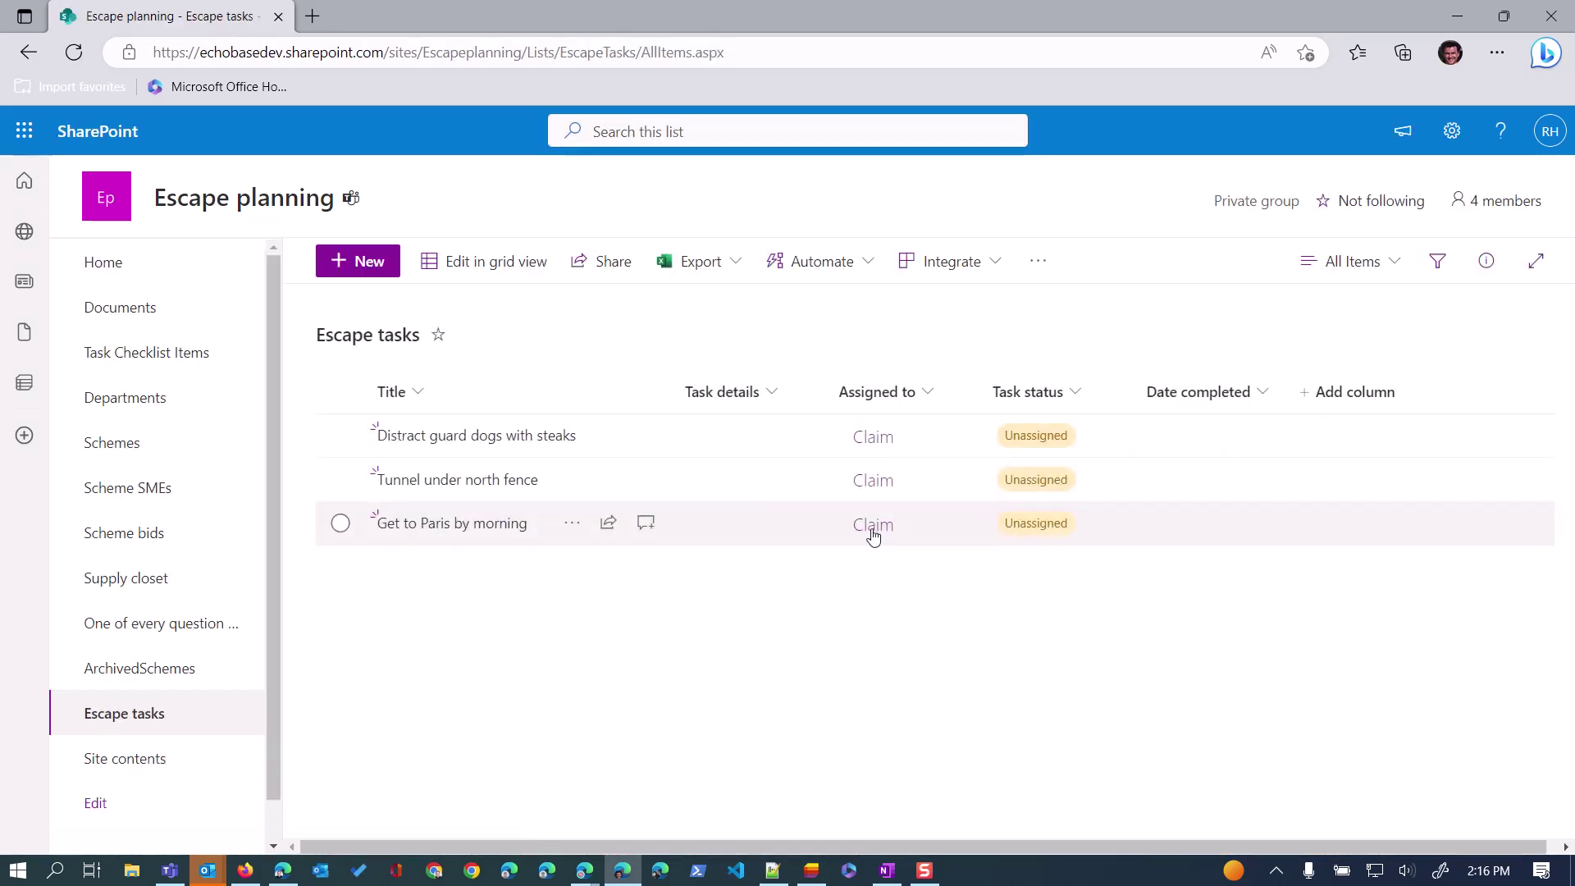
left_click(874, 486)
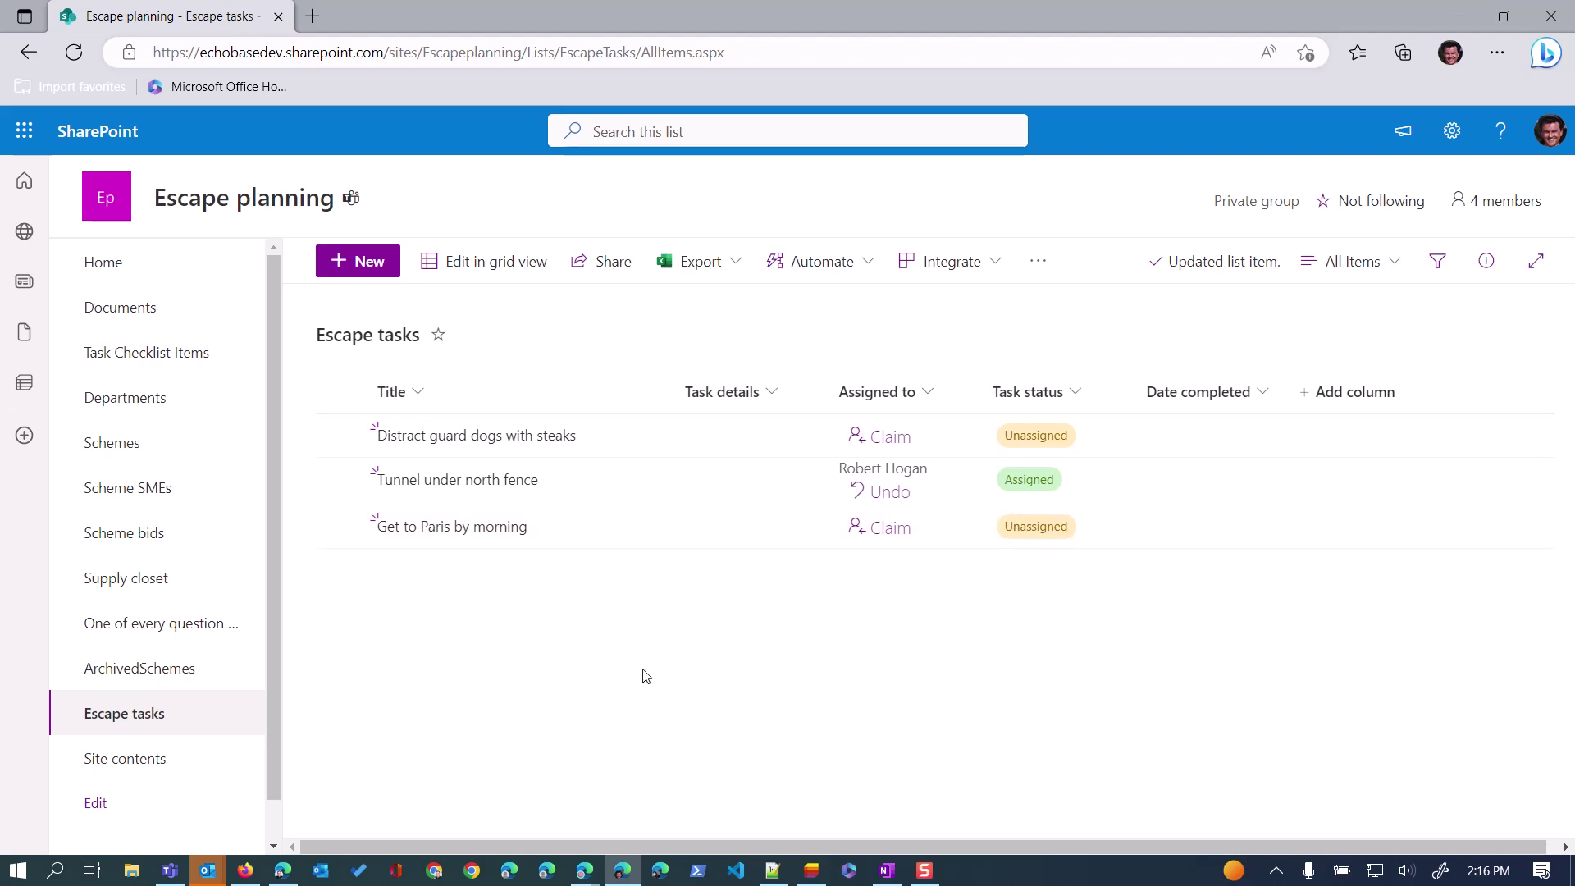
mouse_move(584, 876)
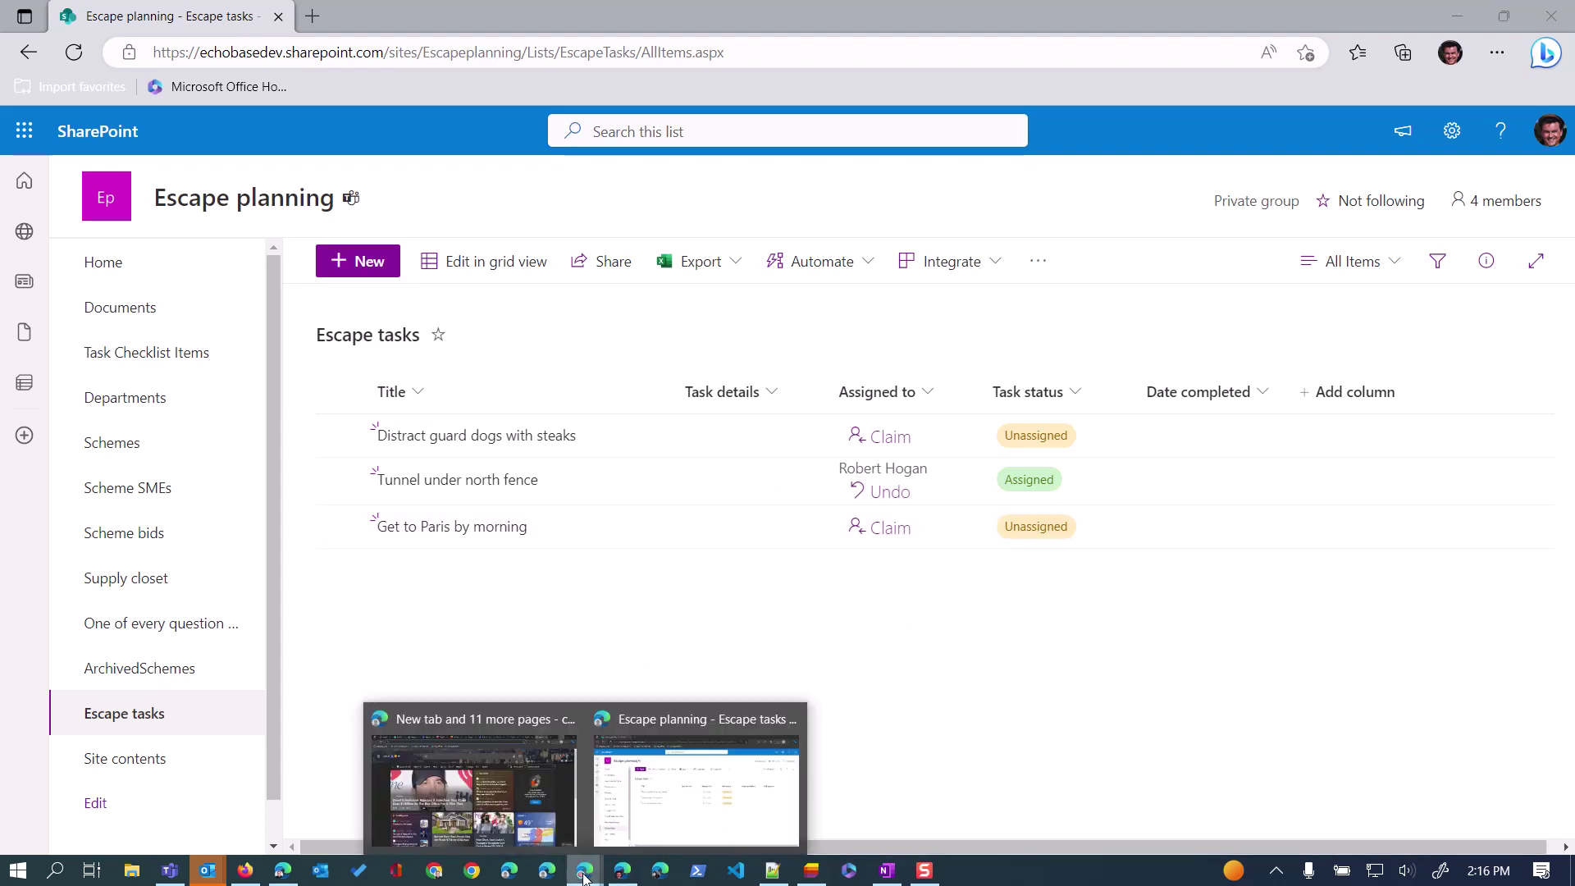
left_click(664, 830)
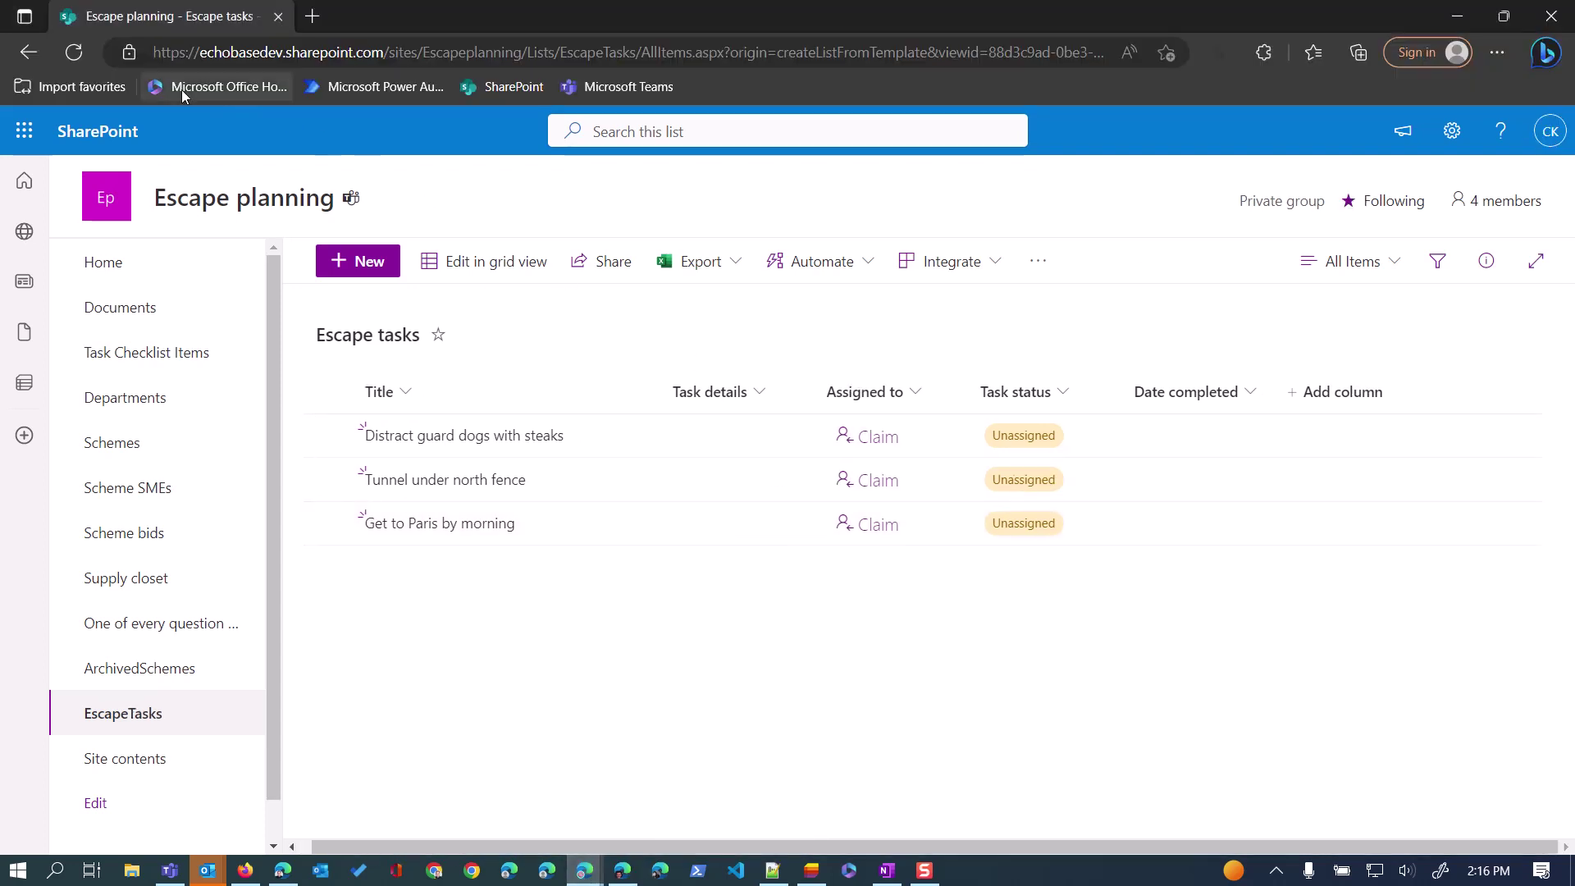
Refresh the list, claim 'Distract guard dogs with steaks', and select that row
left_click(74, 51)
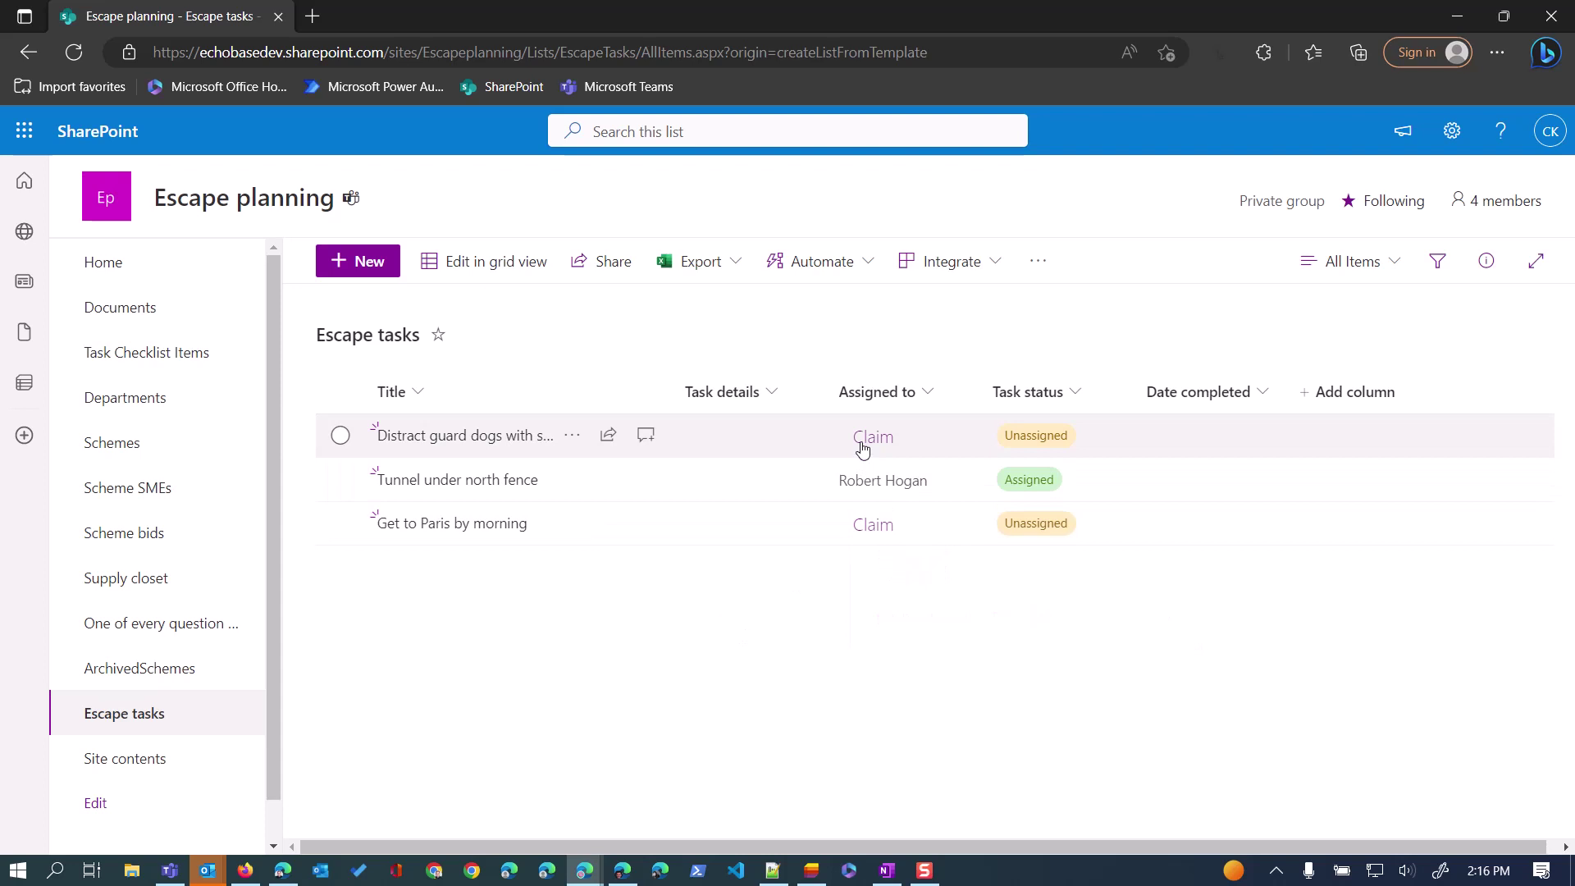
left_click(862, 448)
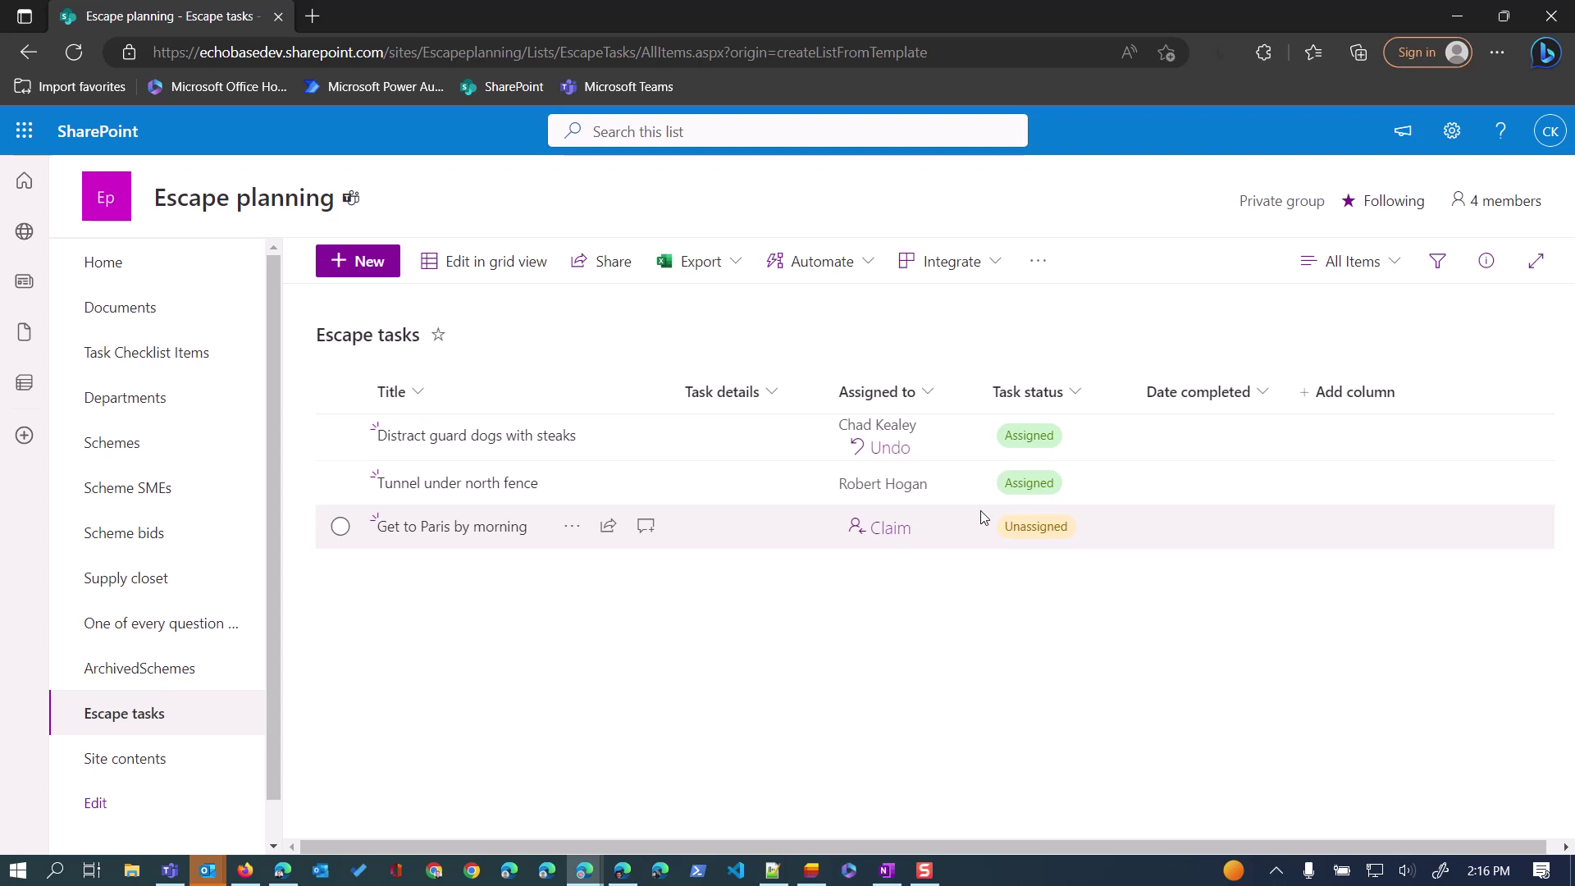
left_click(1051, 433)
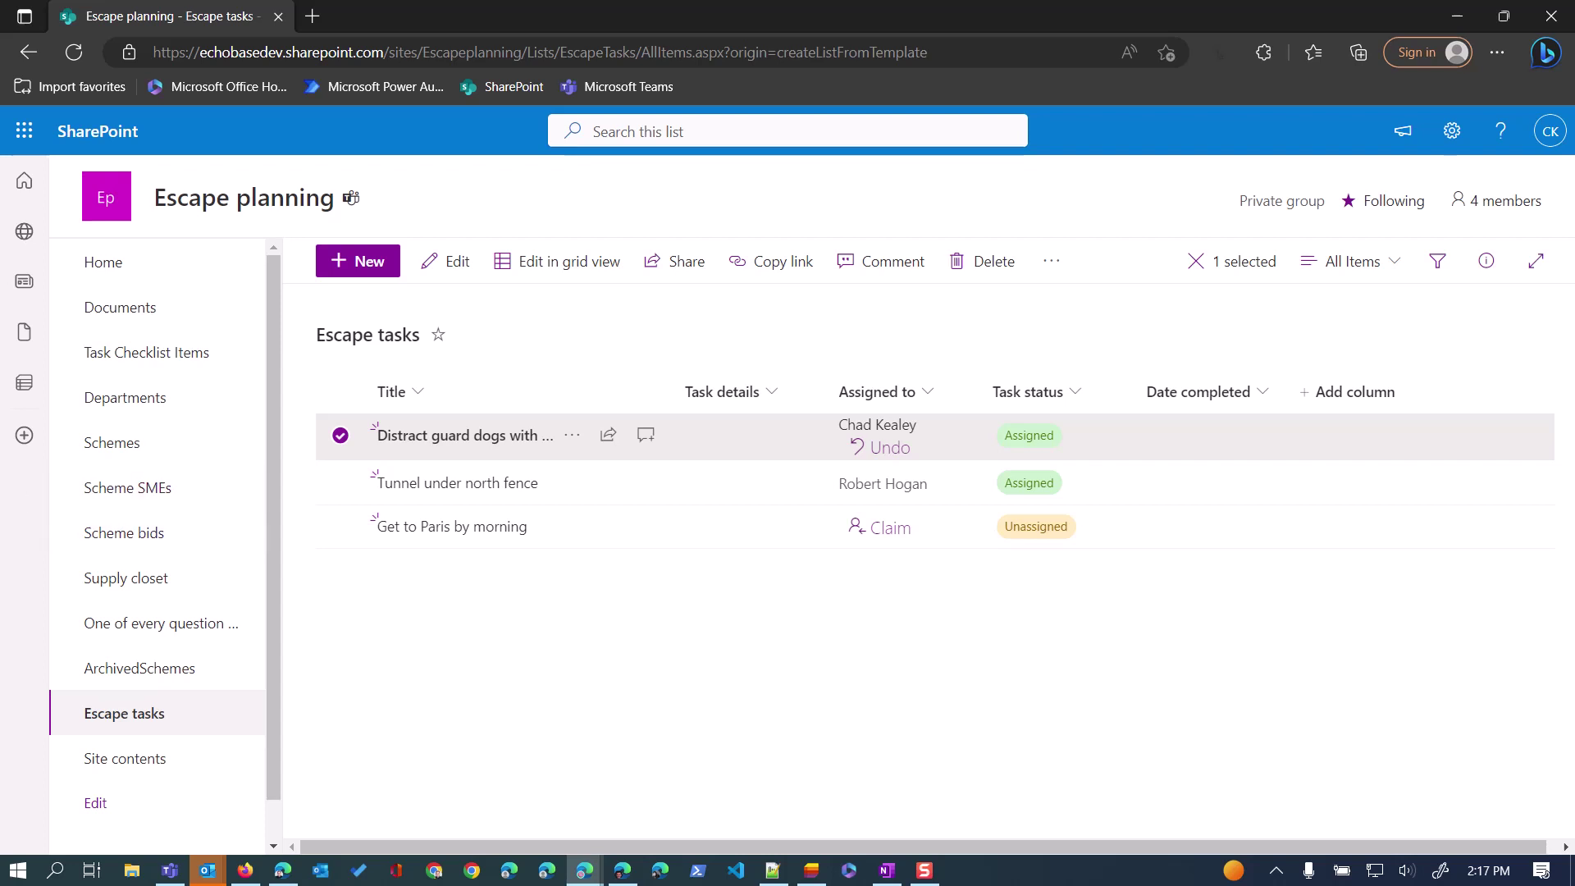
key("alt+Tab")
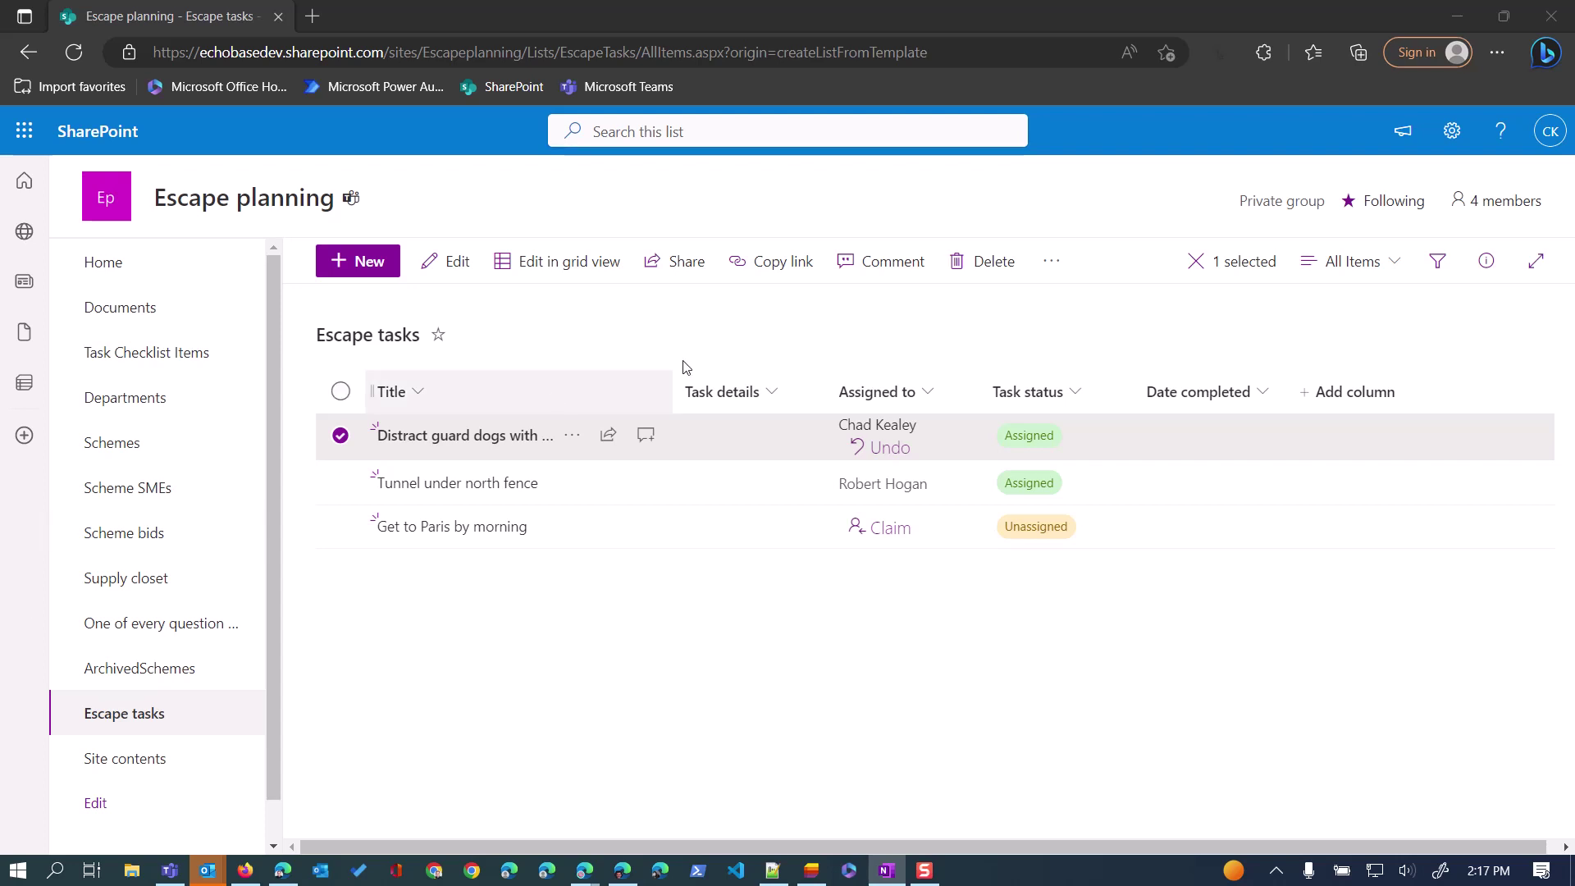
Replace the Task status column's formatting with the pasted 124-line check-mark JSON in advanced mode and save
left_click(1065, 395)
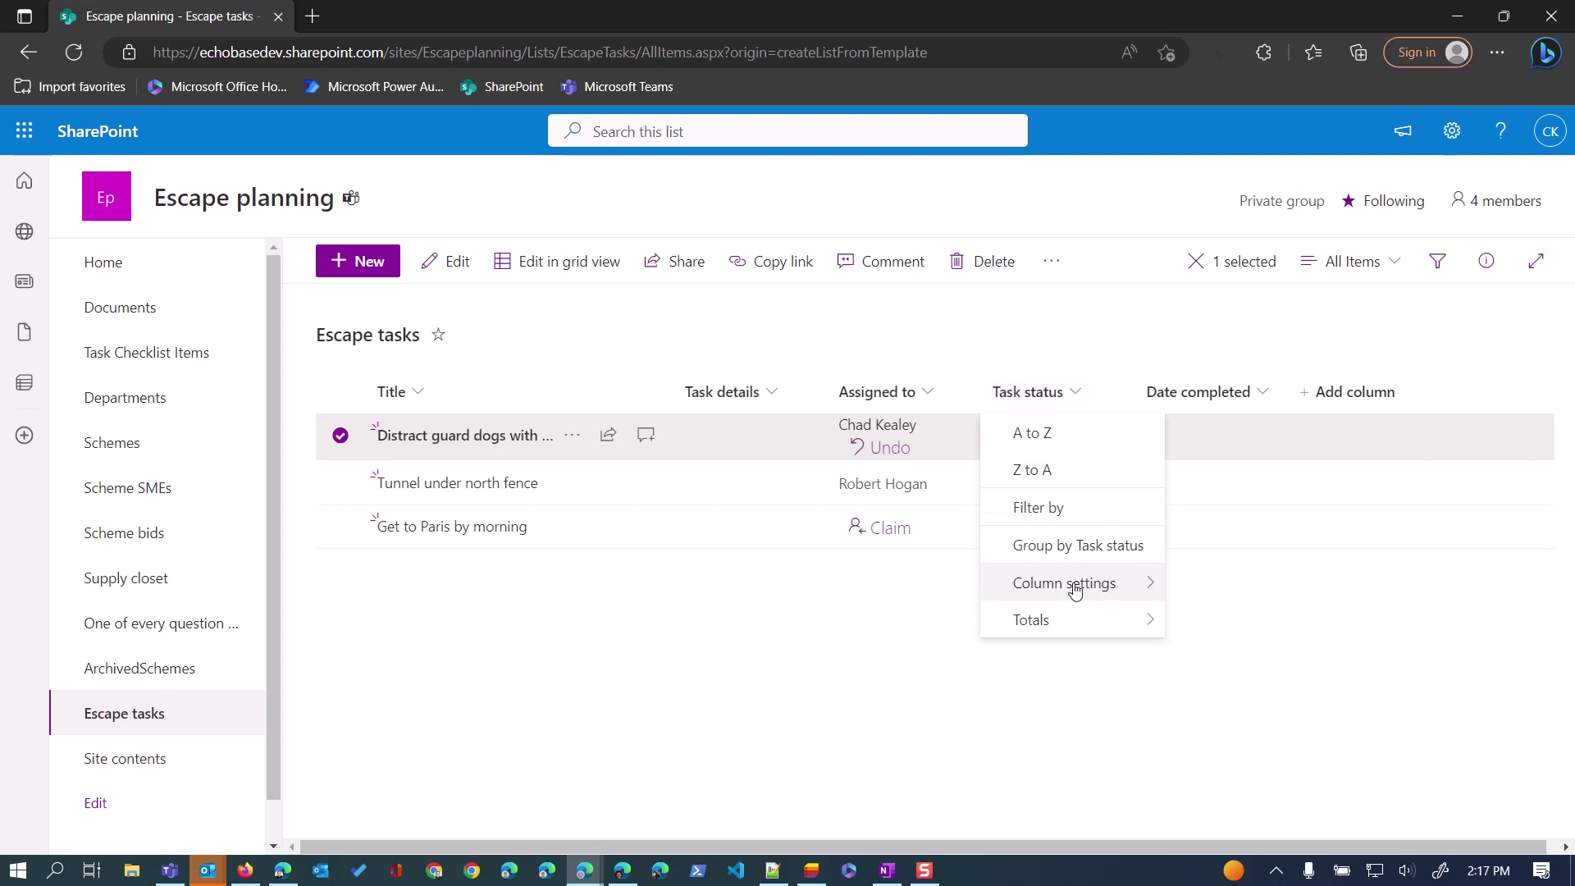
mouse_move(1140, 583)
left_click(1220, 542)
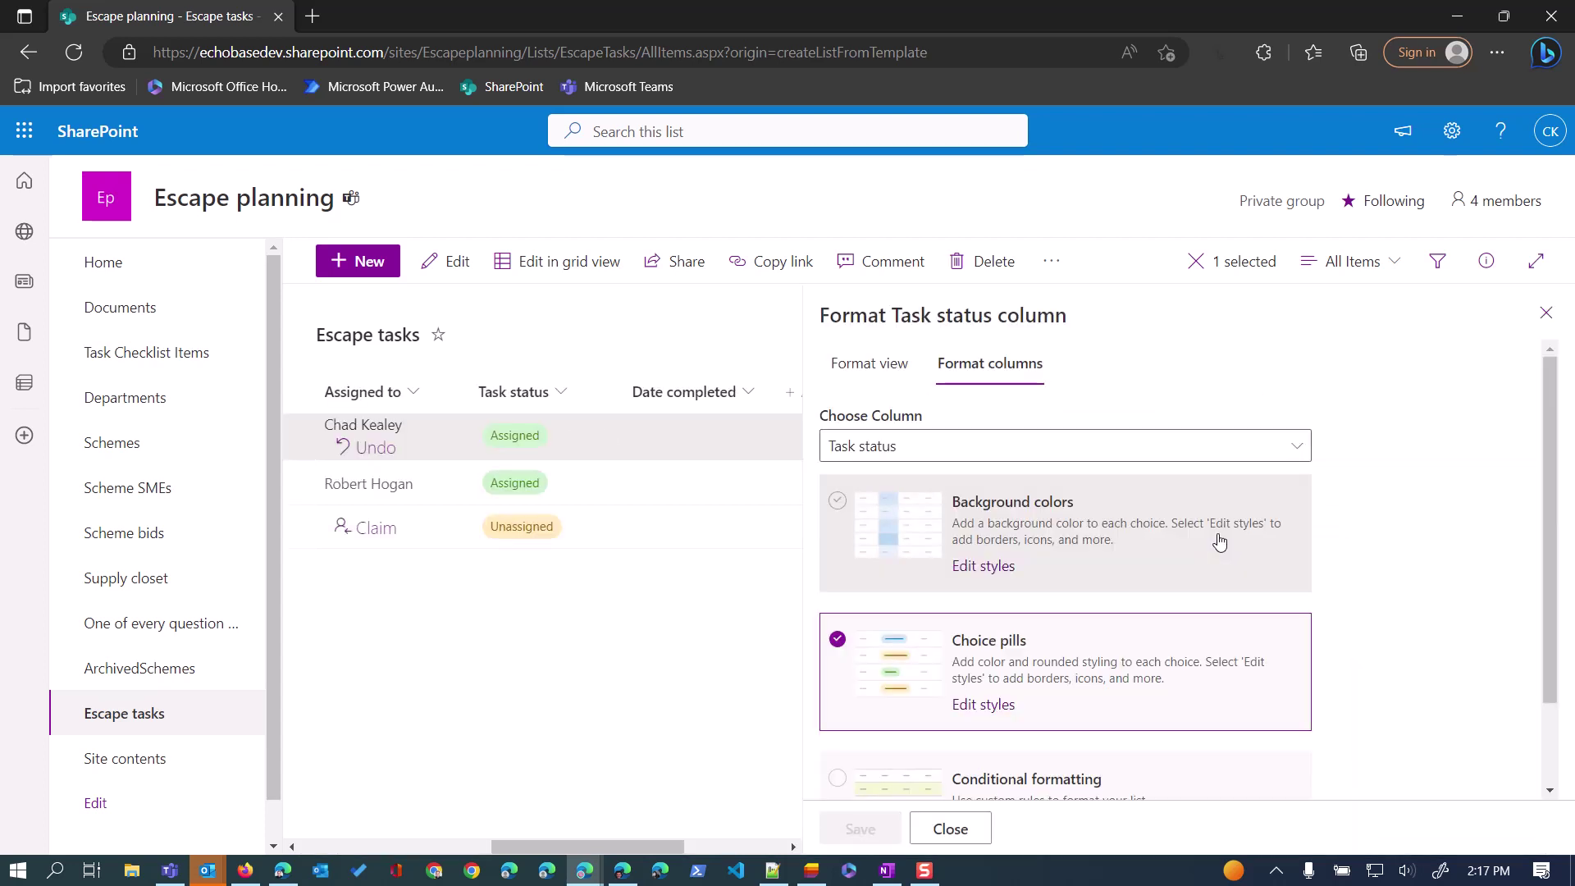
scroll(946, 659, "down", 1)
scroll(946, 659, "down", 1)
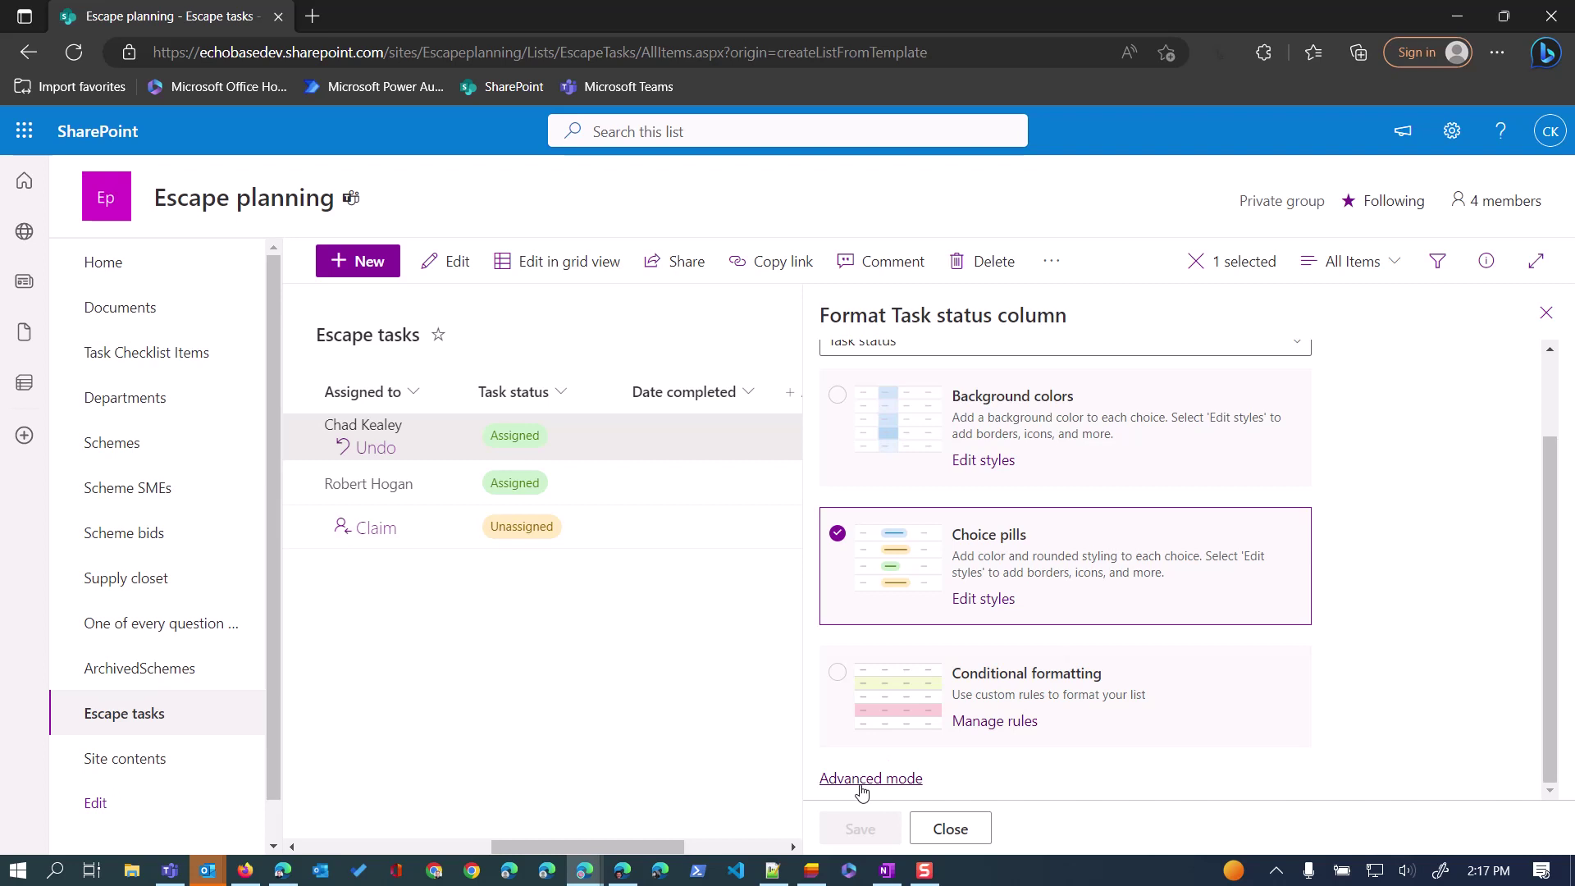
left_click(858, 774)
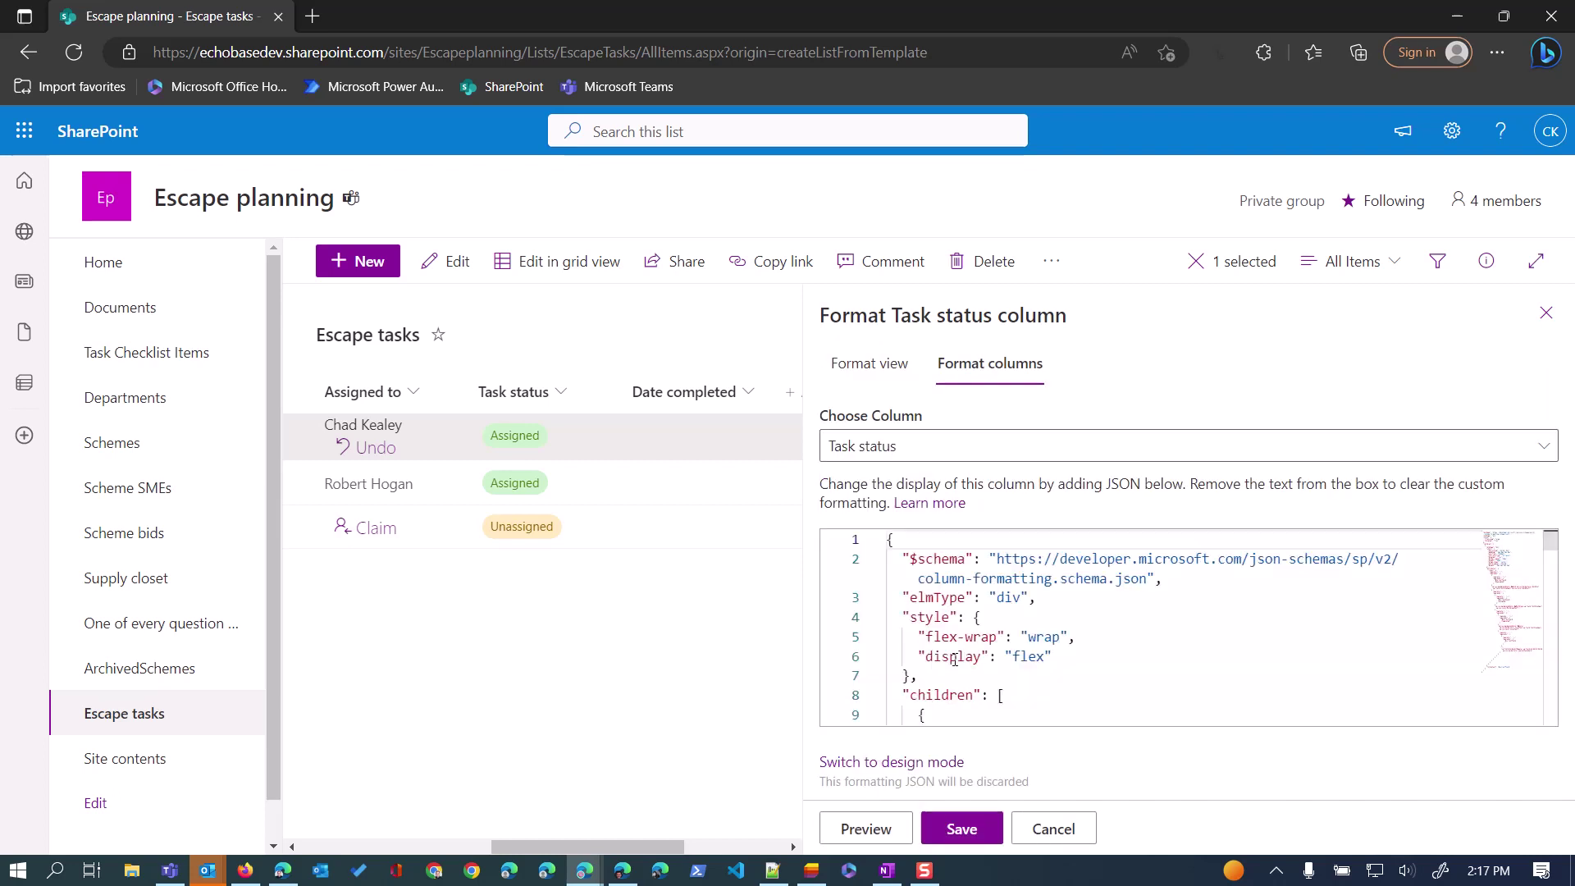
triple_click(940, 578)
key("ctrl+a")
key("BackSpace")
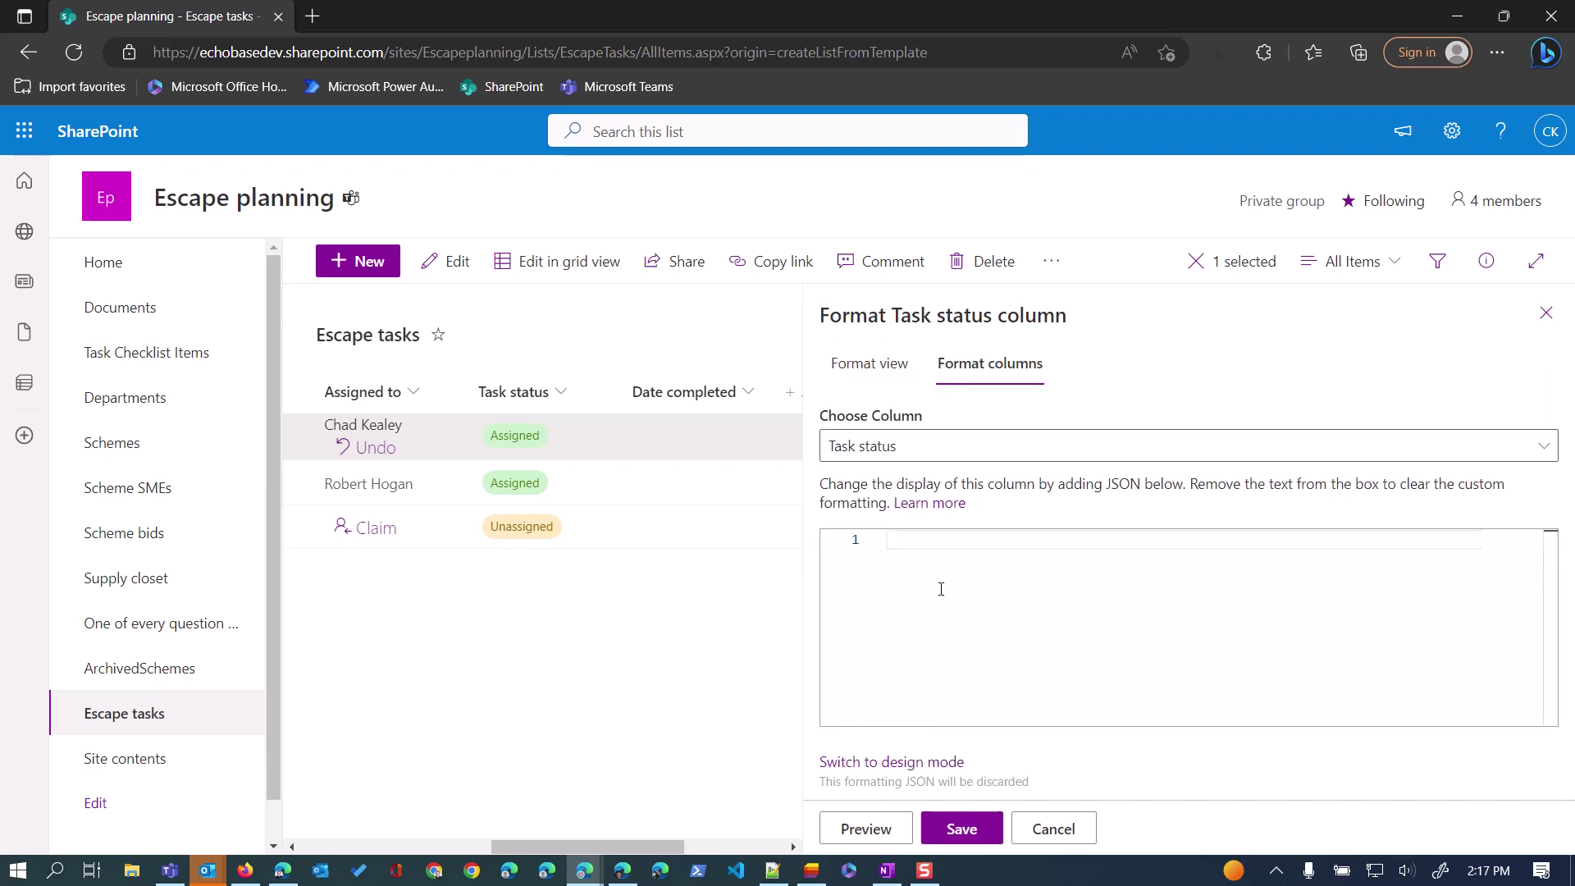
key("ctrl+v")
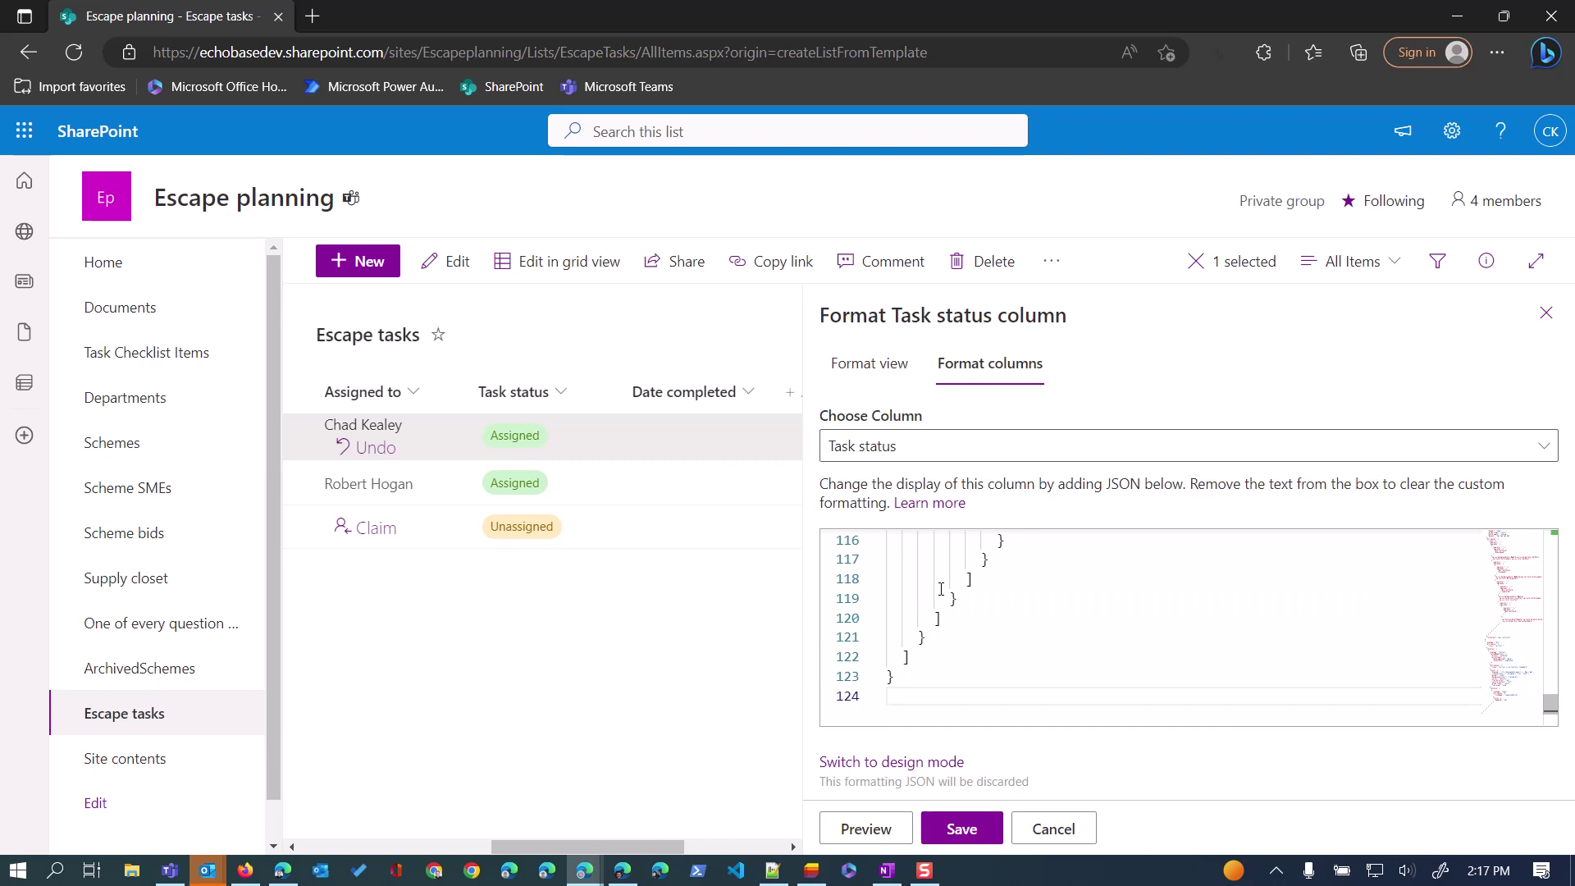
left_click(965, 829)
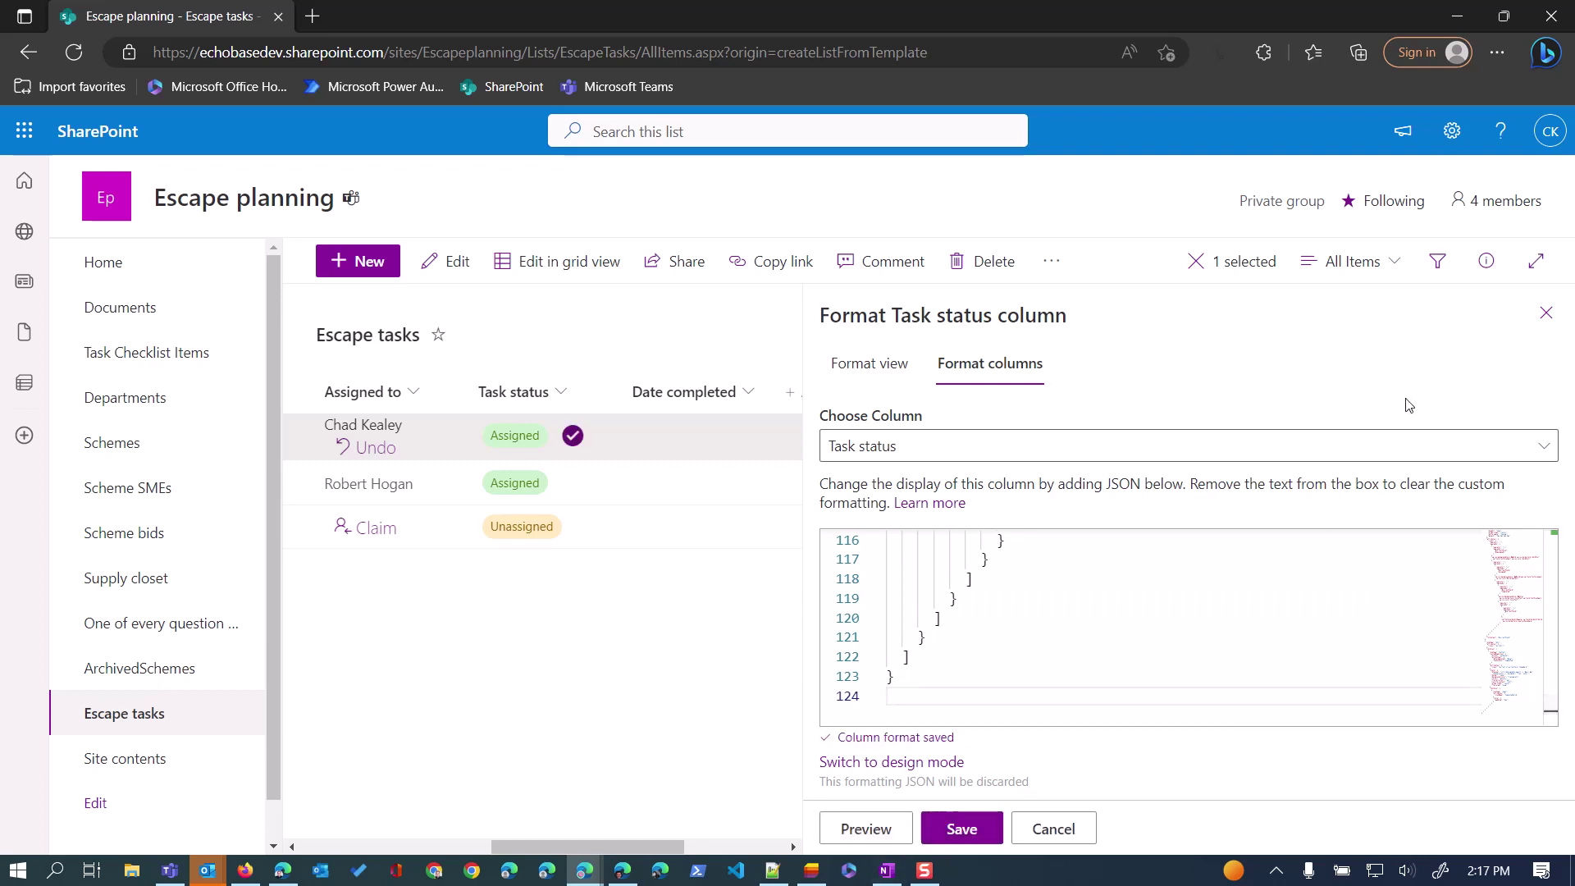
left_click(1547, 314)
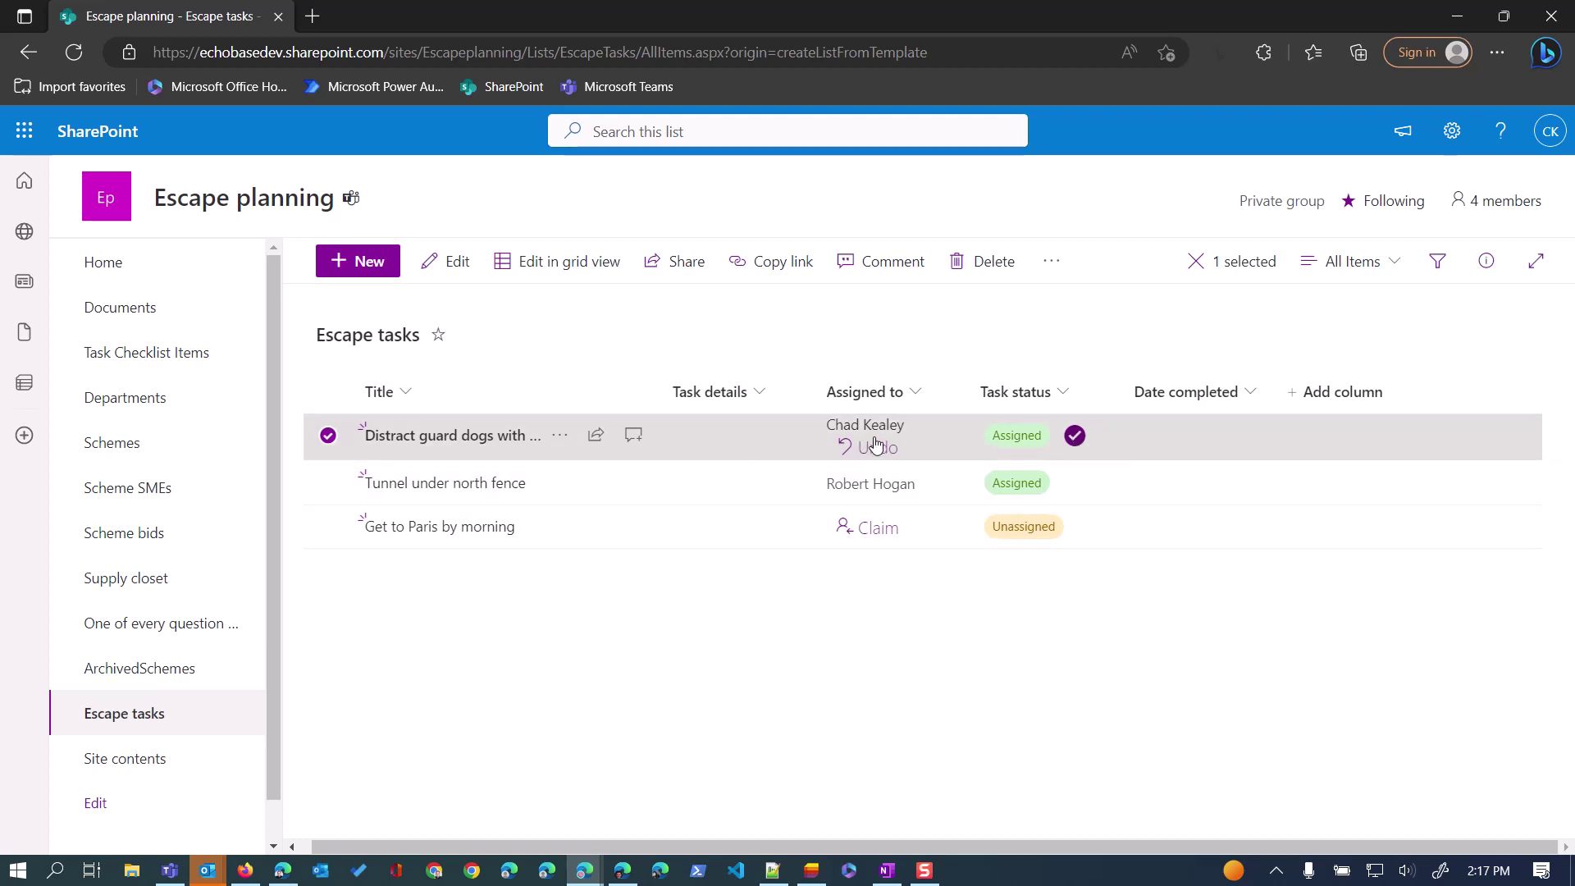
Mark 'Distract guard dogs with steaks' complete with its Task status check mark
left_click(1075, 435)
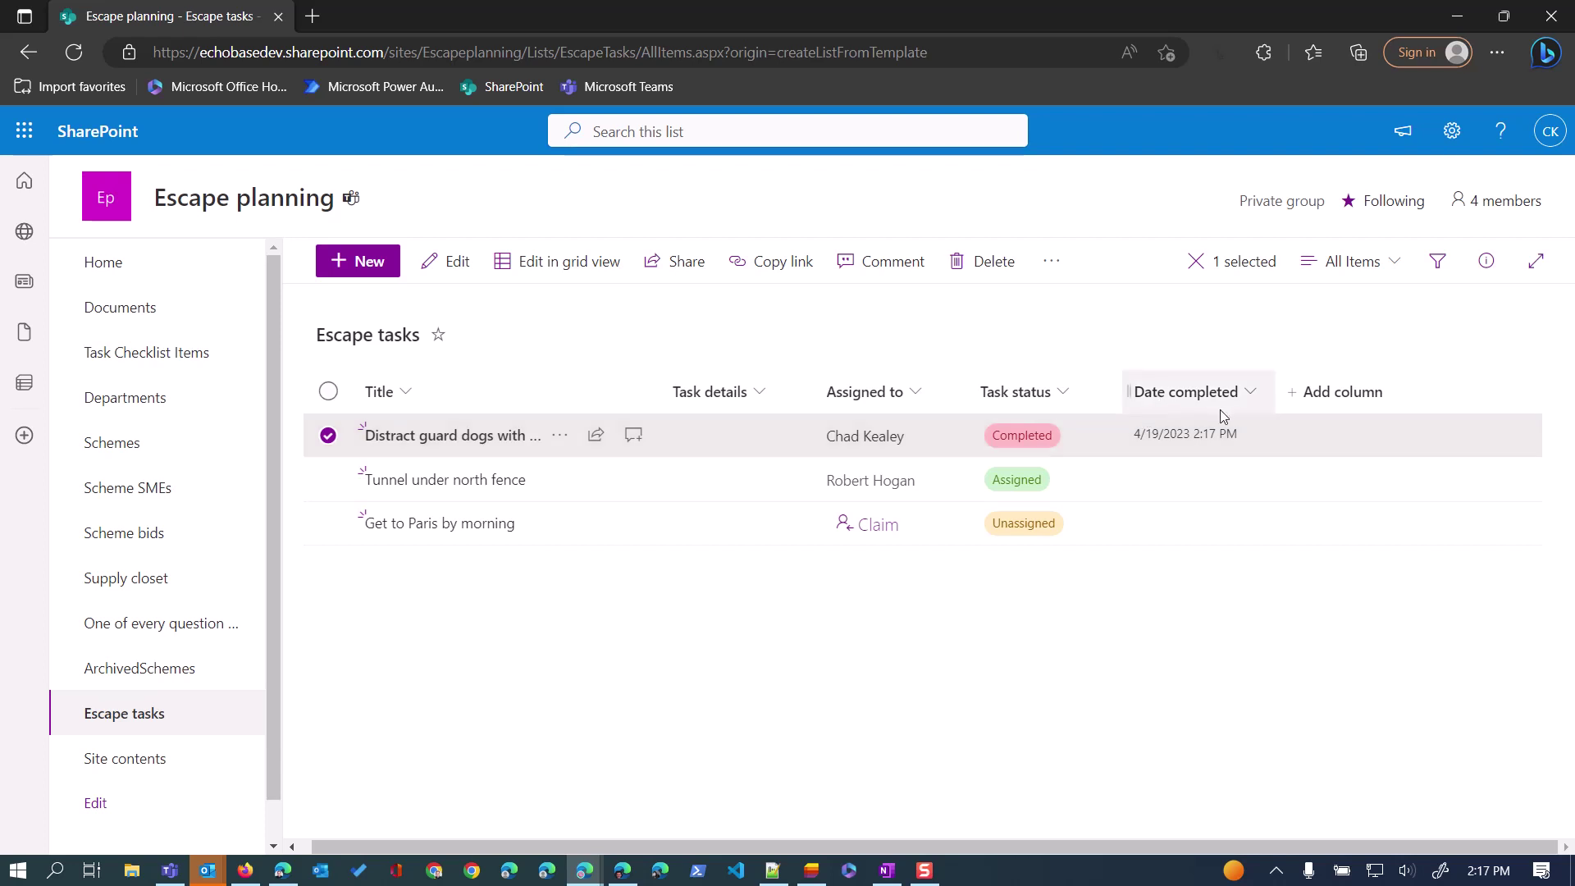
As the second user, refresh, undo and reclaim 'Tunnel under north fence', then mark it complete
left_click(623, 872)
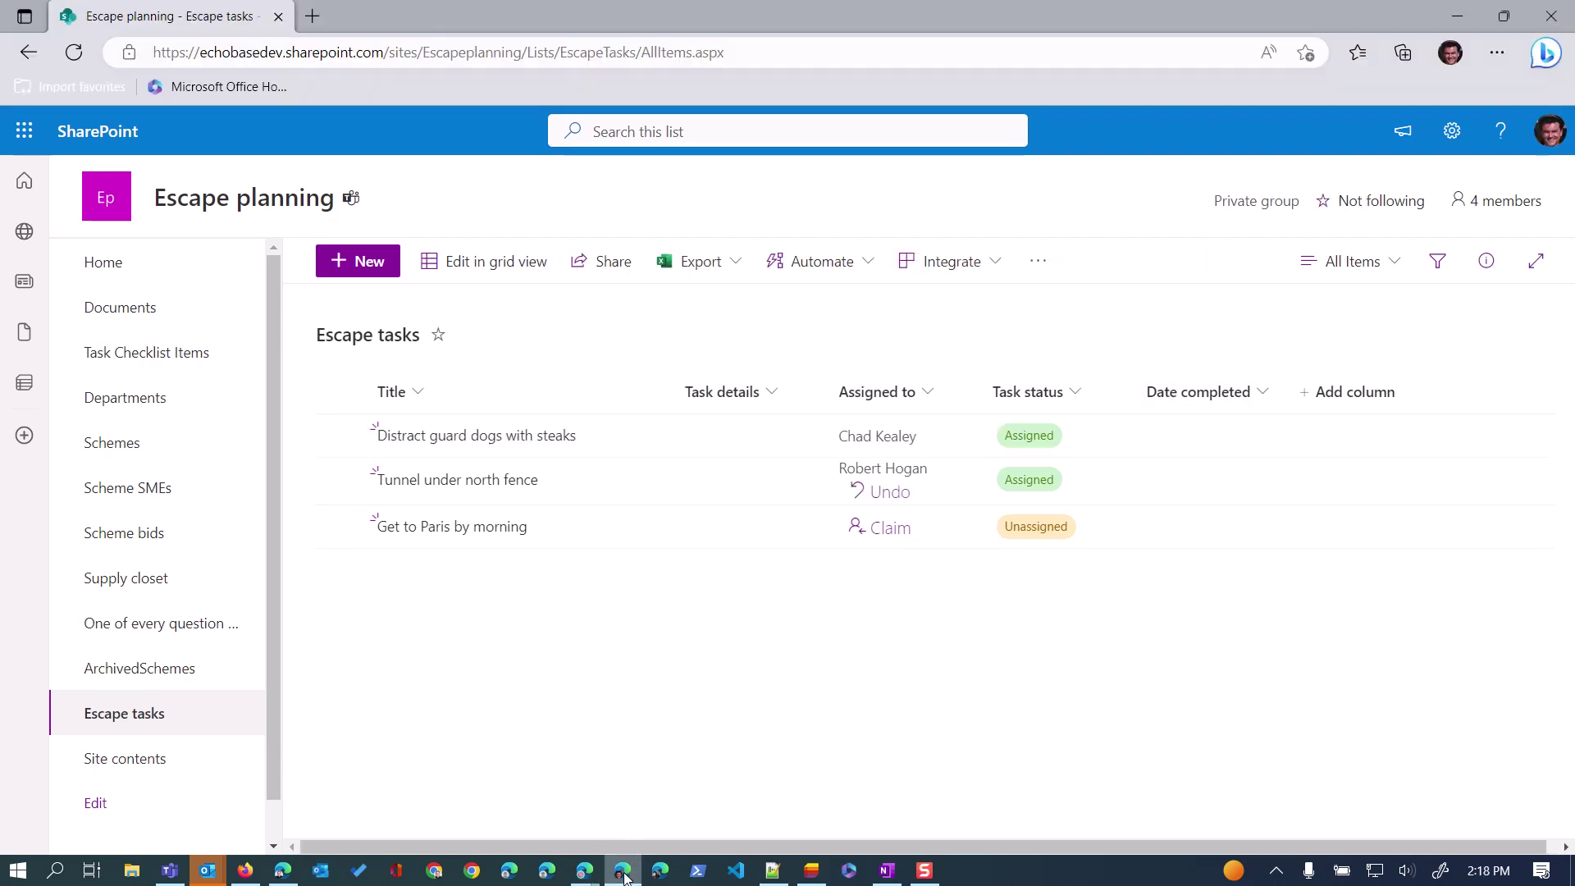
left_click(74, 53)
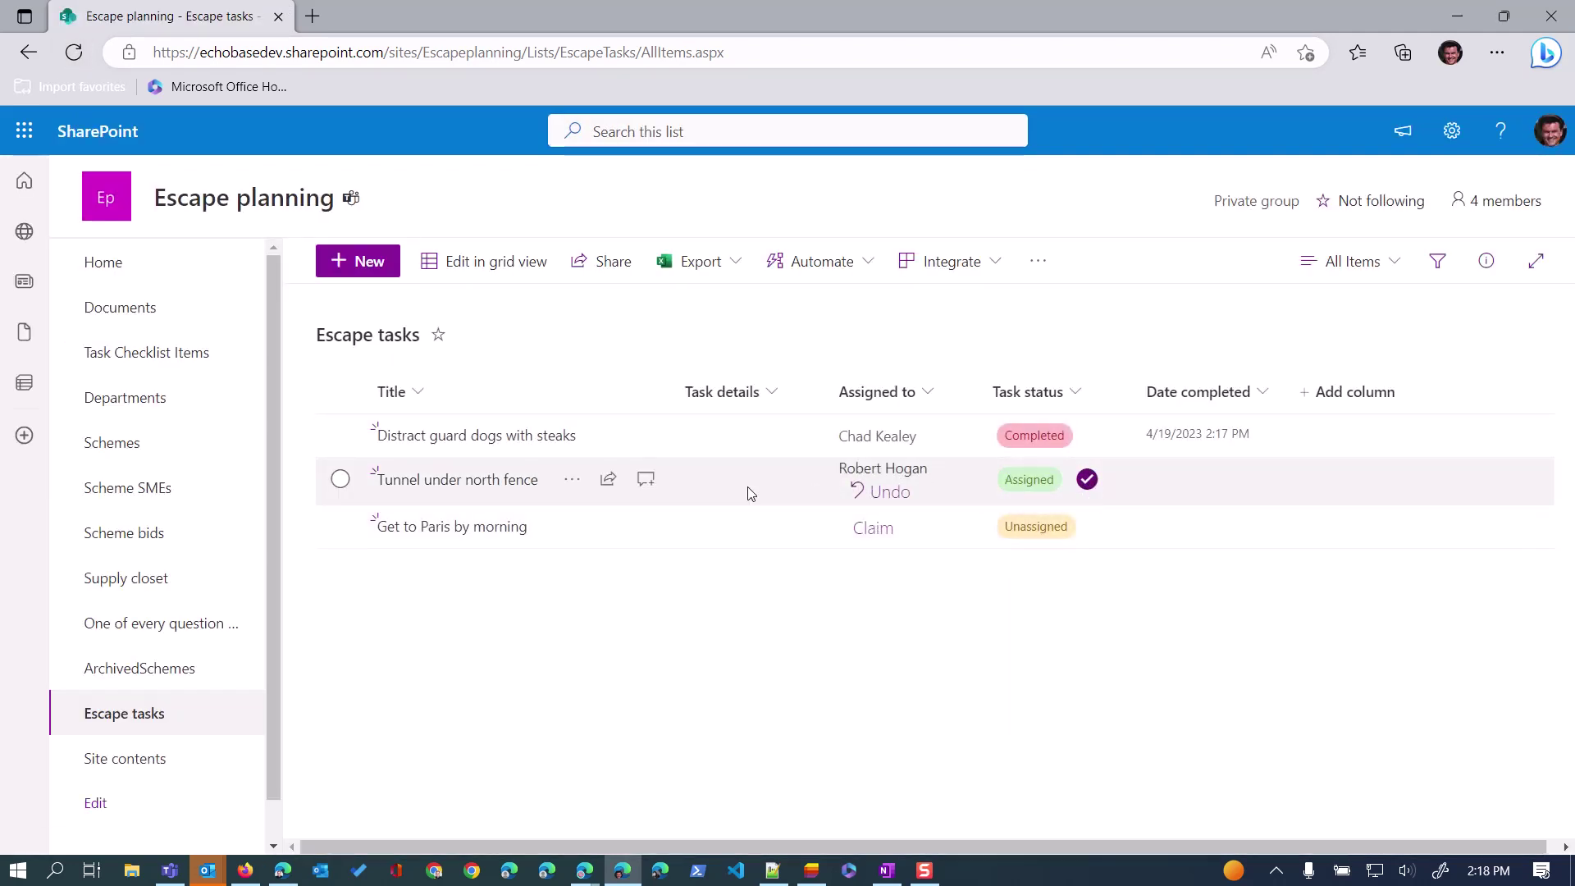
left_click(884, 495)
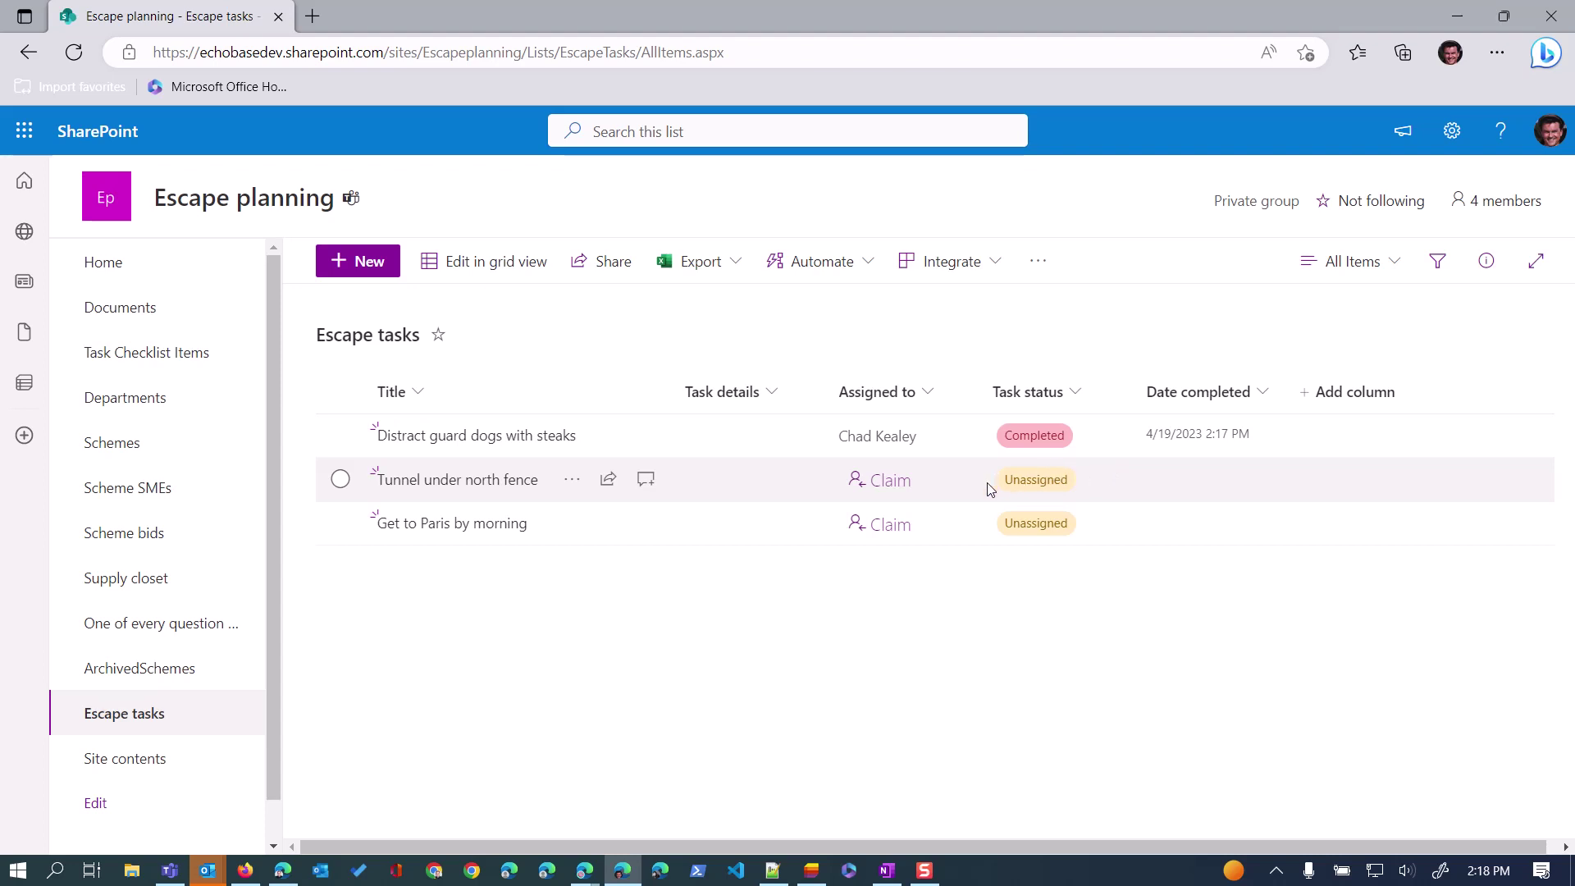
left_click(889, 484)
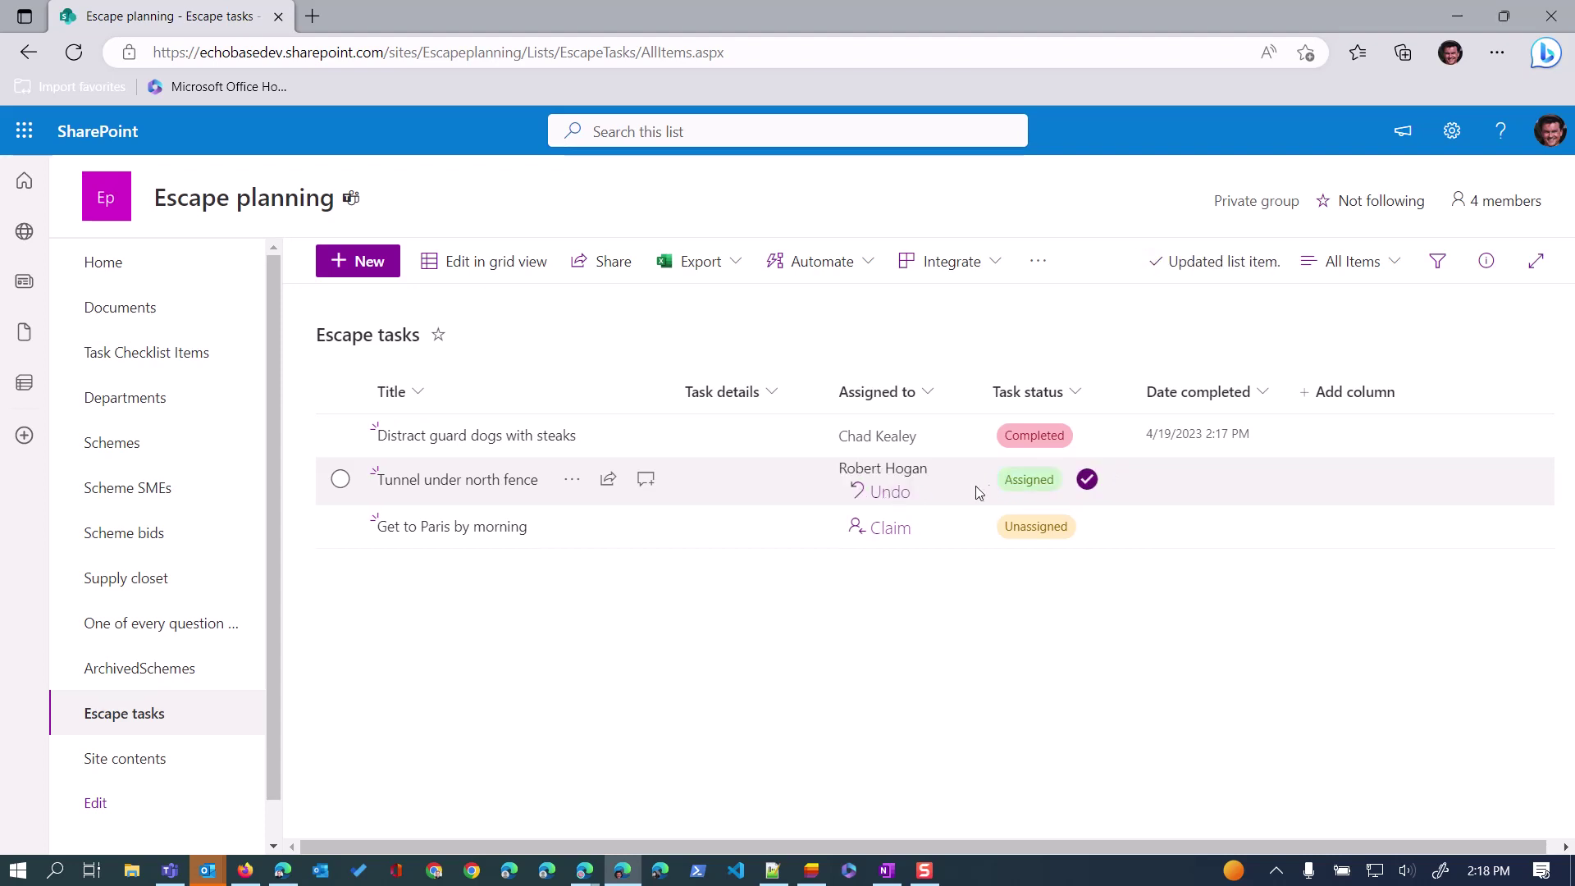
left_click(1087, 481)
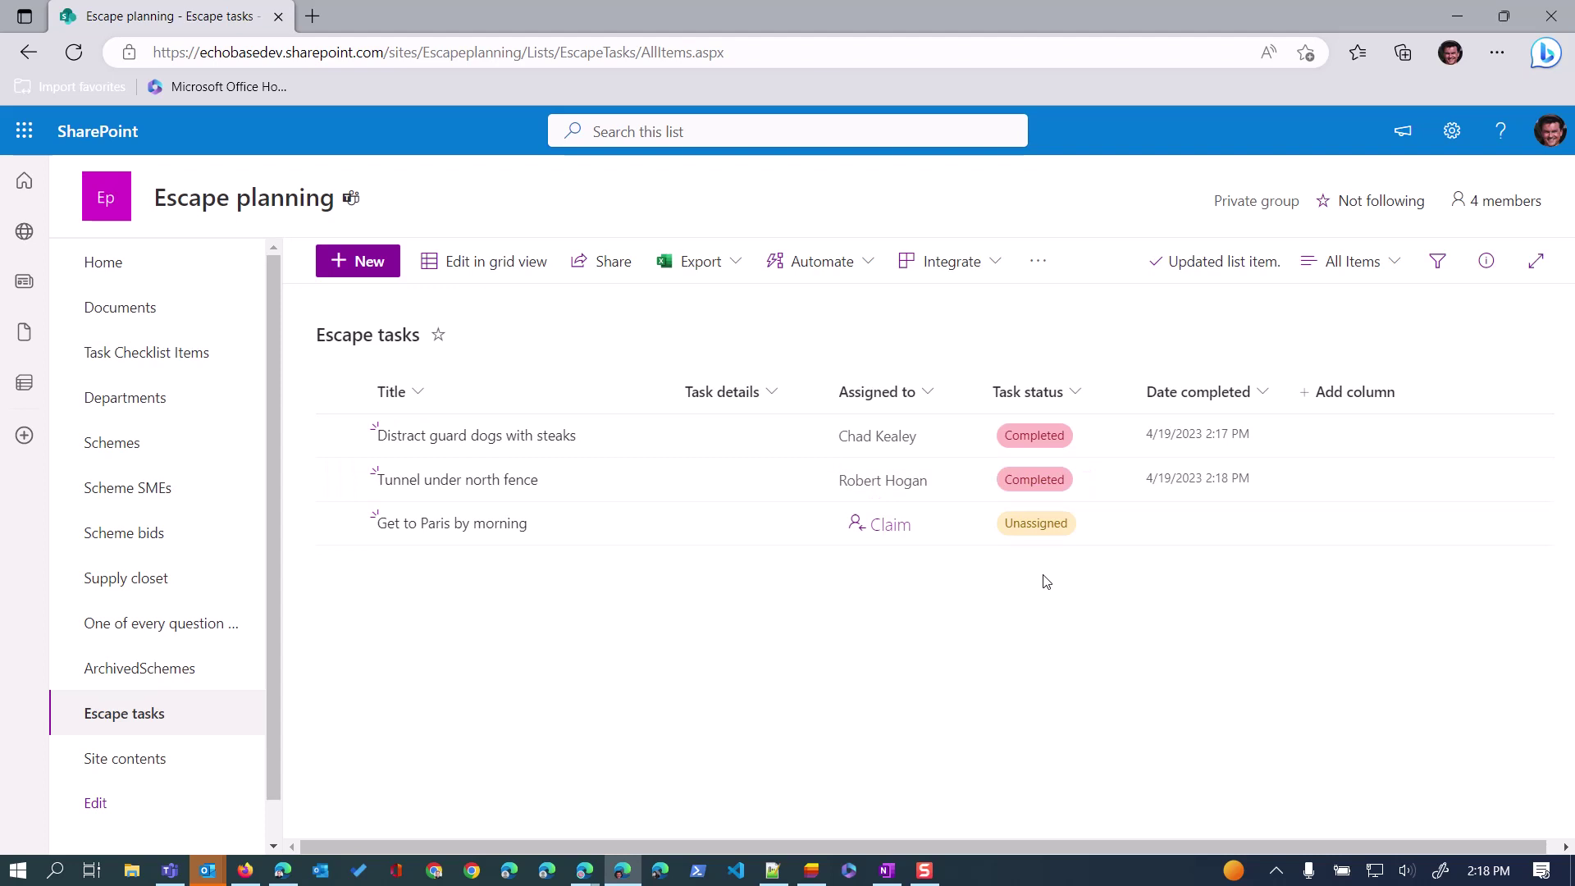